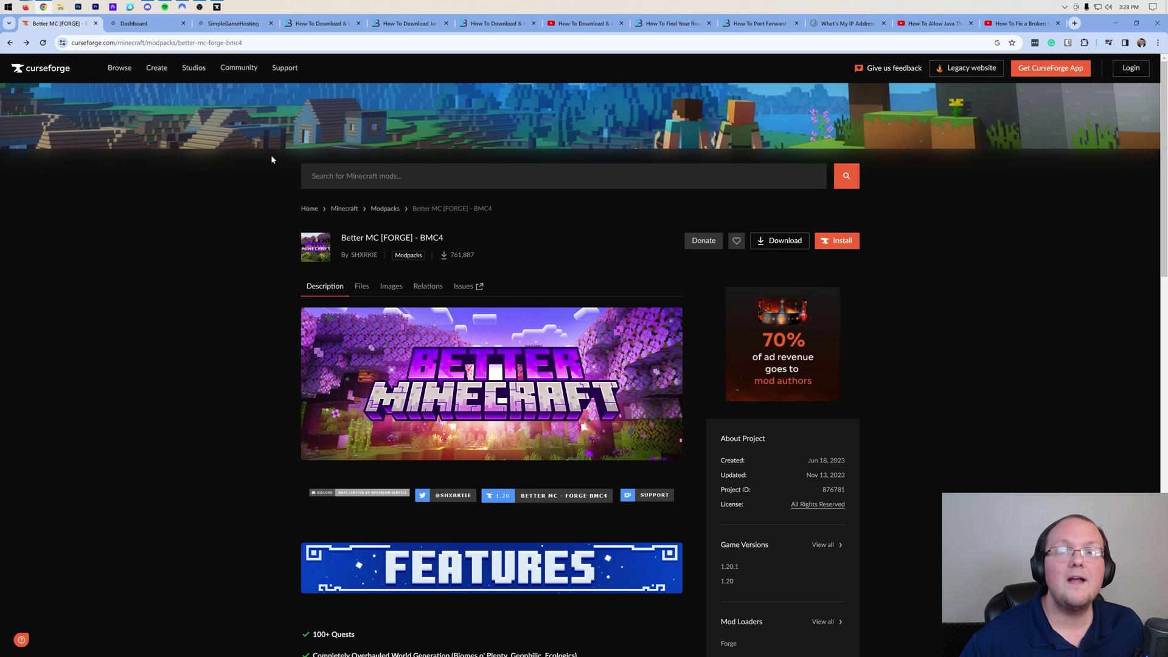
Switch to the SimpleGameHosting site, collapse its live chat and select the 6GB server plan on the pricing page
{"action": "left_click_drag", "start_coordinate": [233, 23], "coordinate": [146, 23]}
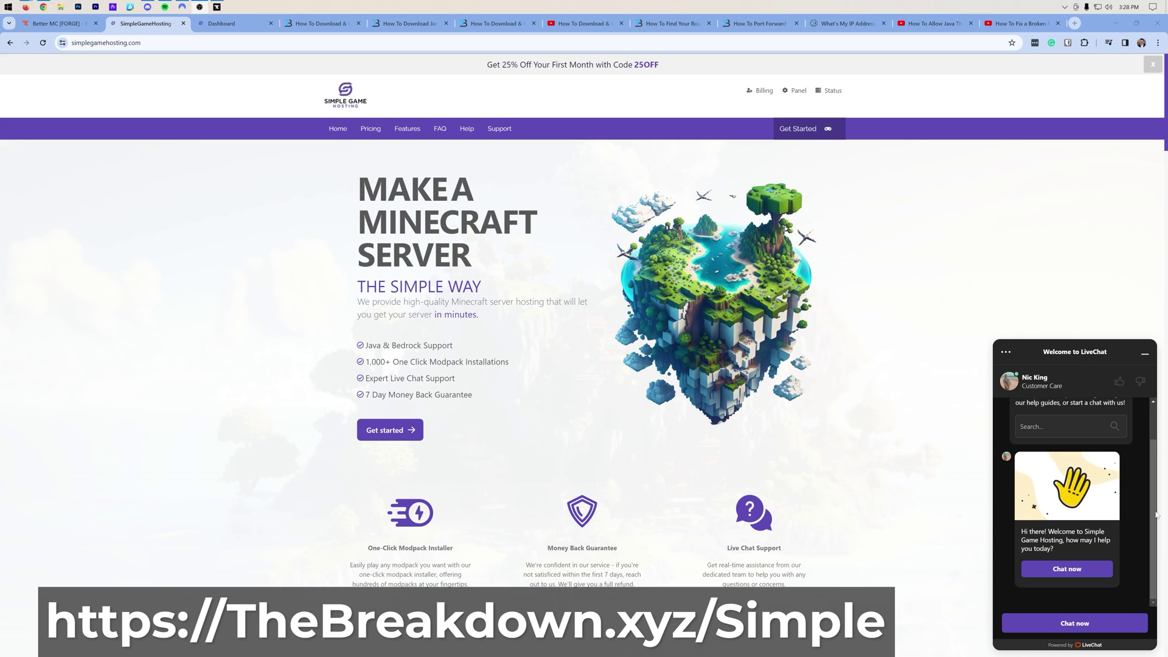
{"action": "left_click", "coordinate": [1144, 353]}
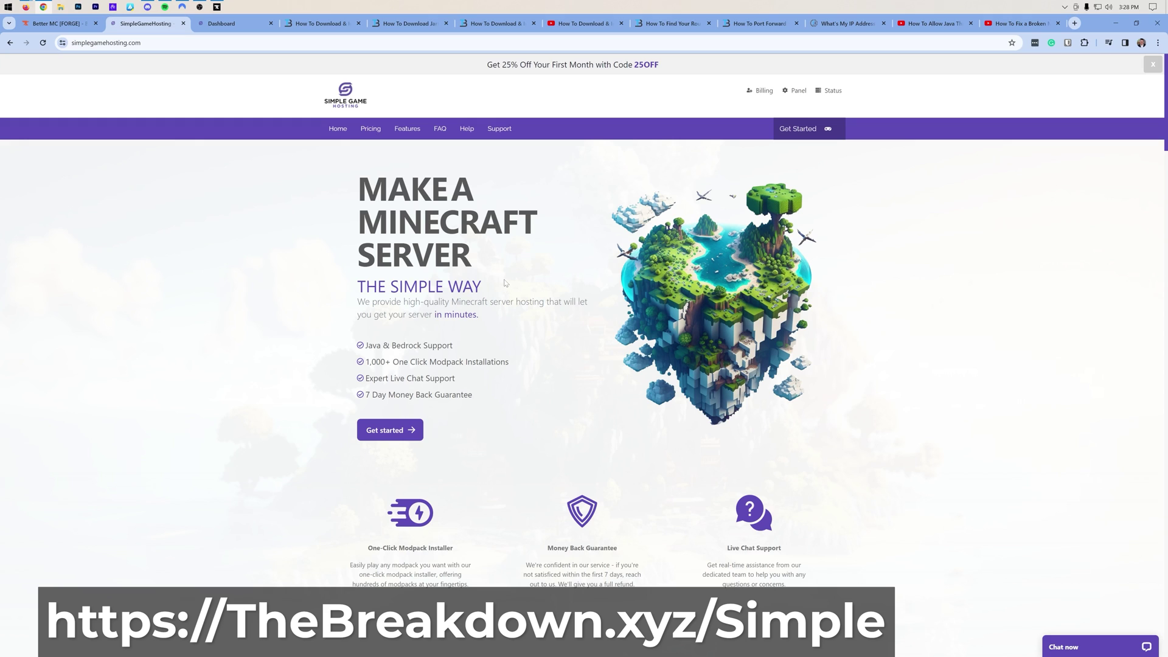
{"action": "left_click", "coordinate": [390, 430]}
{"action": "scroll", "coordinate": [858, 281], "scroll_direction": "down", "scroll_amount": 3}
{"action": "scroll", "coordinate": [858, 281], "scroll_direction": "down", "scroll_amount": 1}
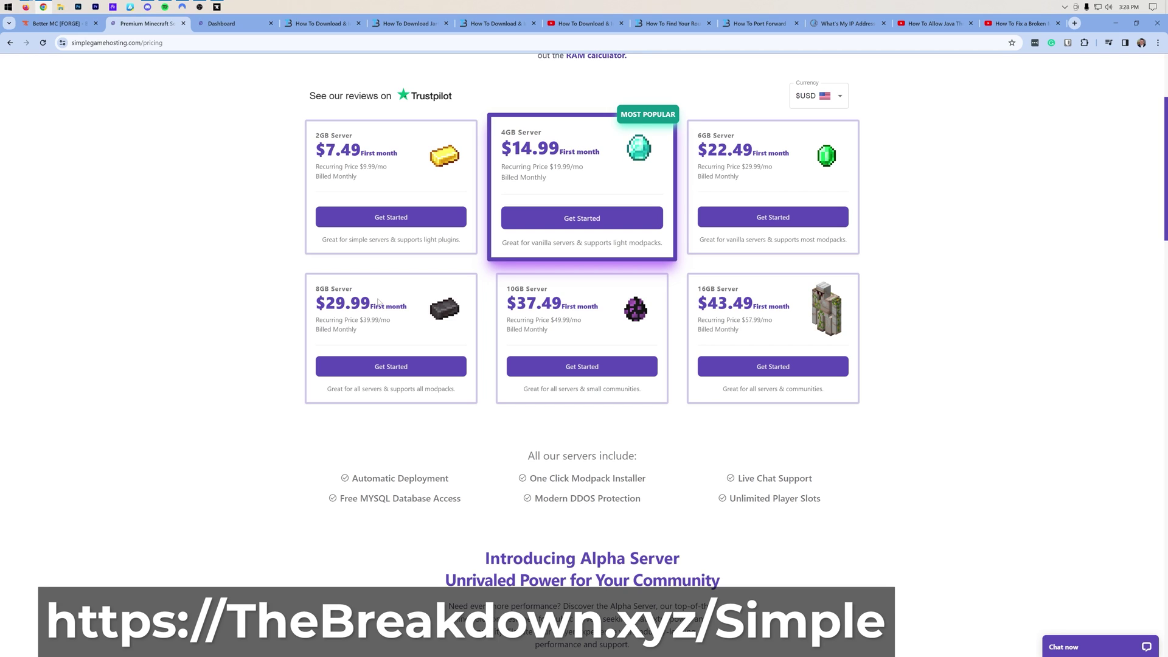
{"action": "left_click", "coordinate": [768, 218]}
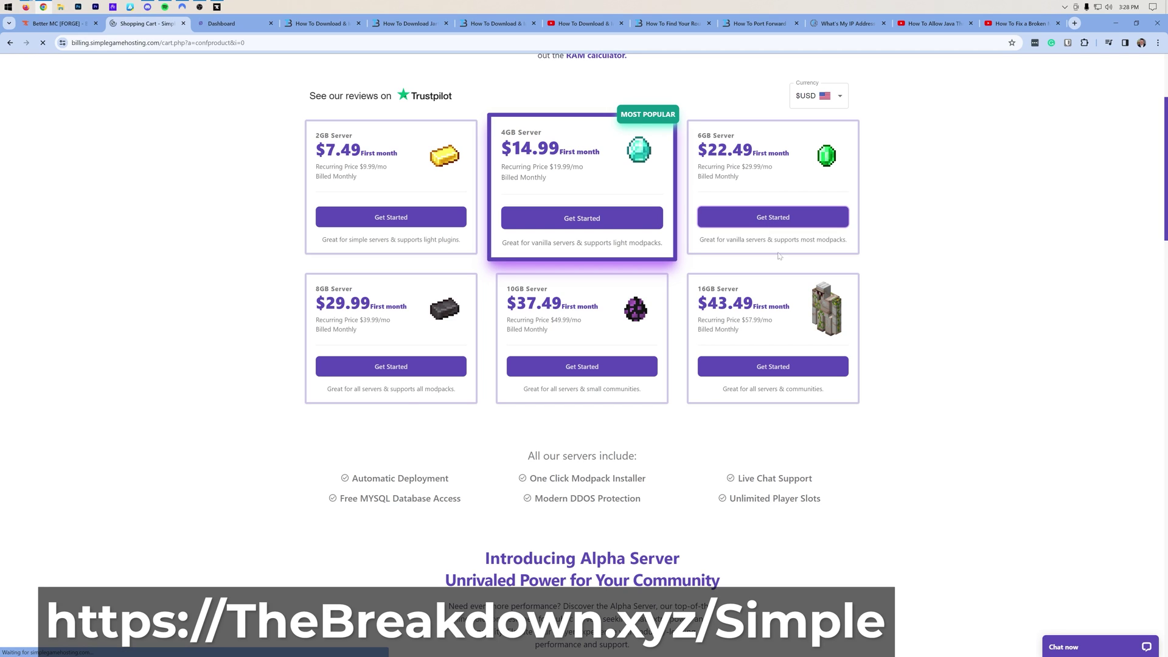
Configure the 6GB server with monthly billing, Minecraft Java, version Forge latest and location Dallas Texas - Central (fastest)
{"action": "left_click", "coordinate": [472, 254]}
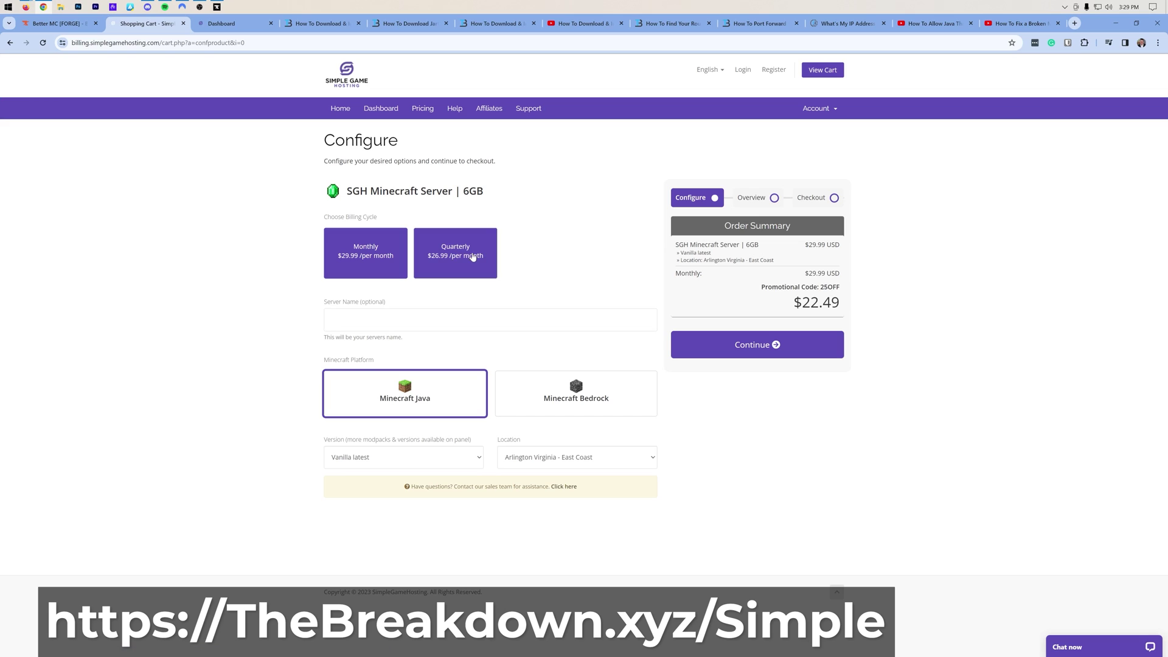
{"action": "left_click", "coordinate": [329, 247]}
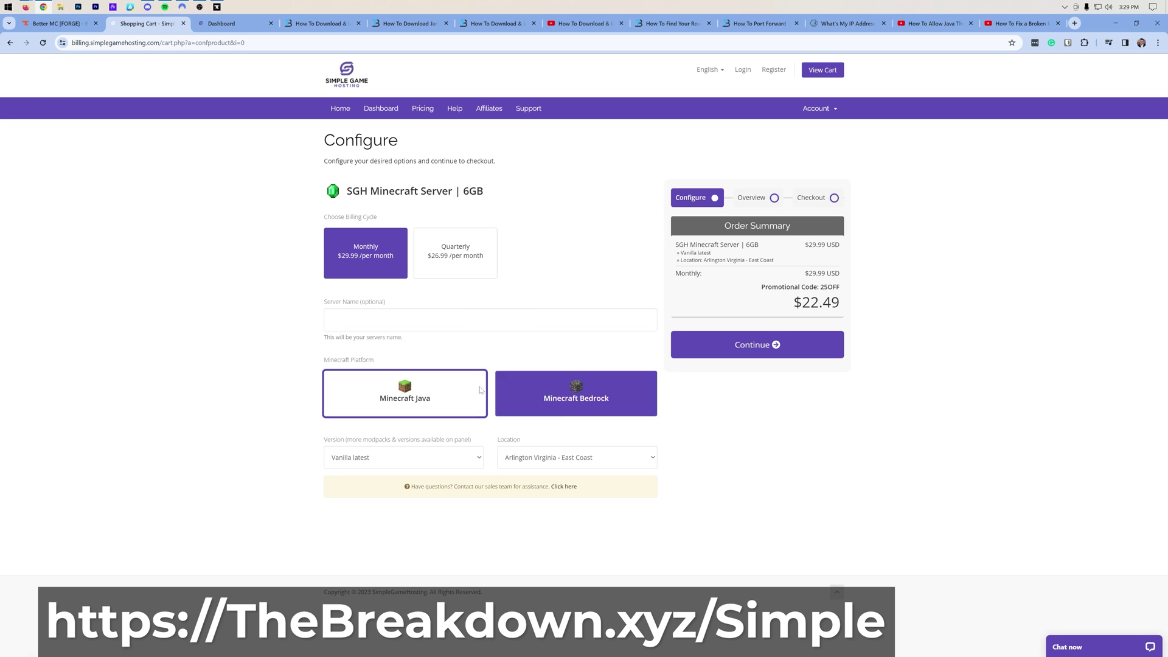
{"action": "left_click", "coordinate": [359, 406]}
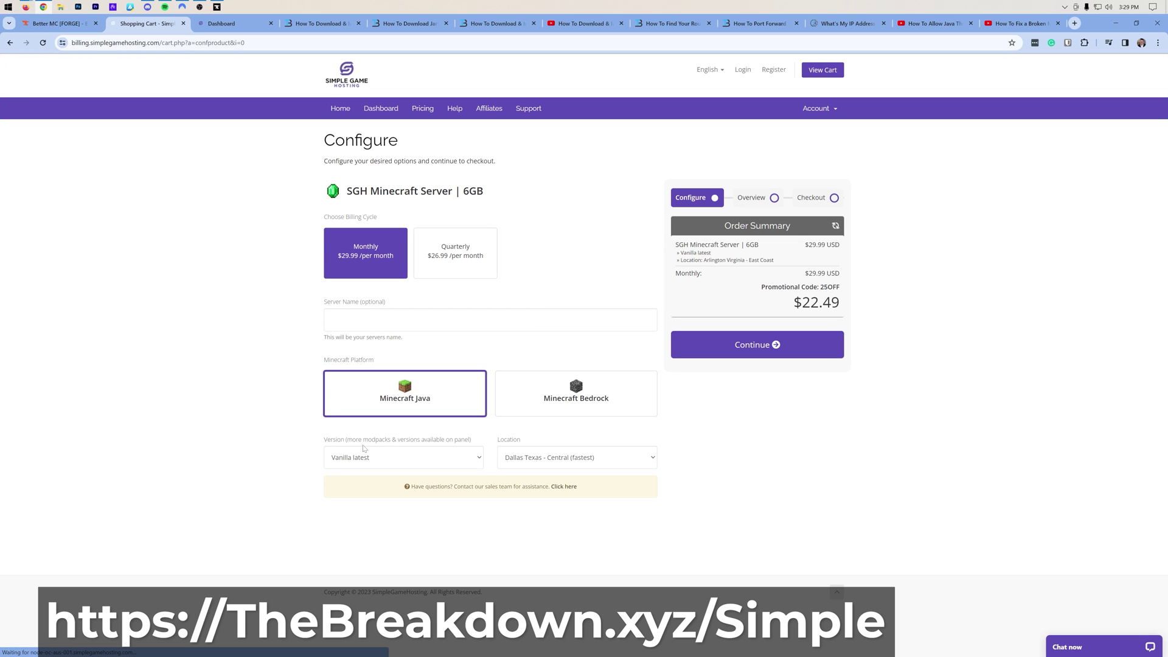
{"action": "left_click", "coordinate": [365, 452]}
{"action": "left_click", "coordinate": [367, 482]}
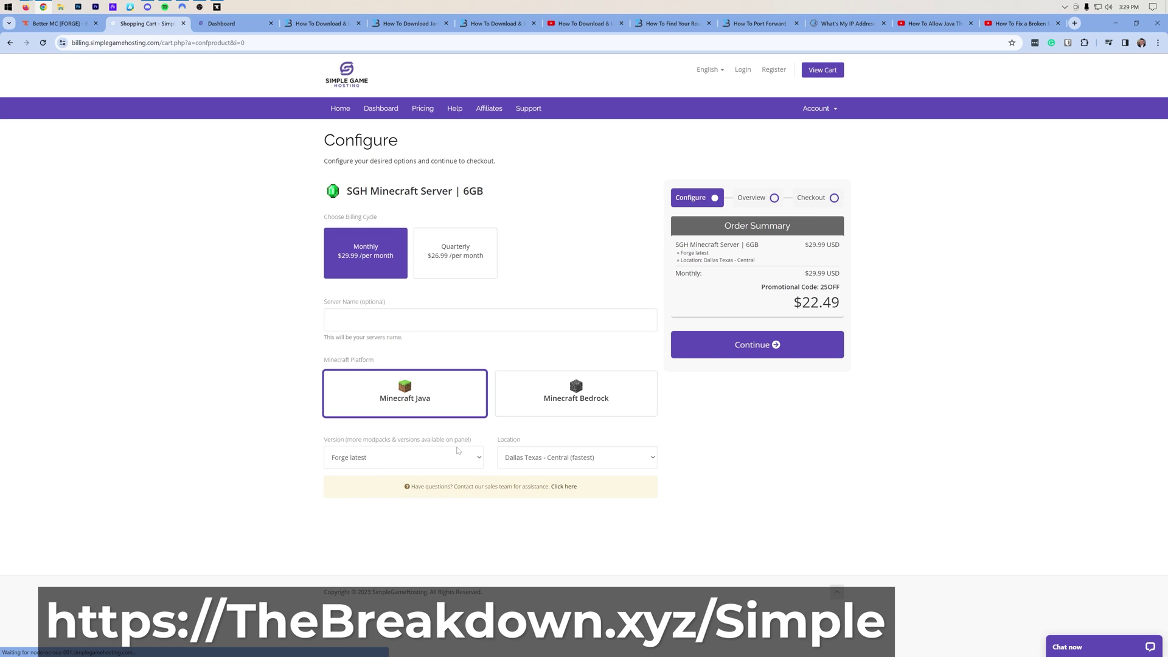
{"action": "left_click", "coordinate": [589, 462]}
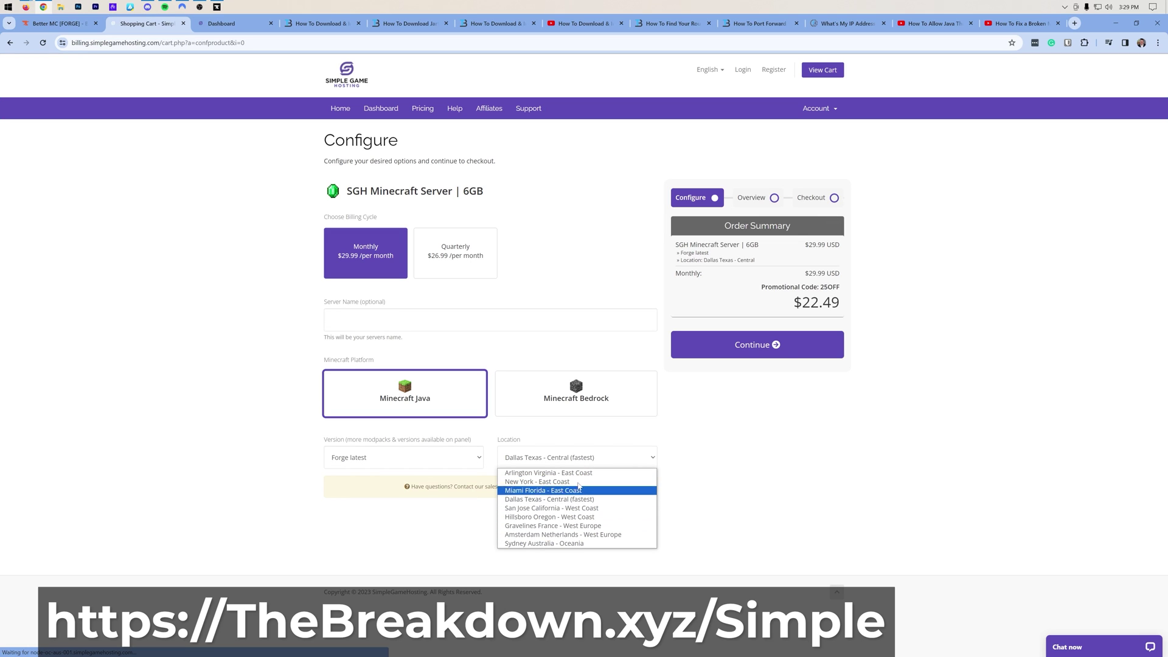
{"action": "left_click", "coordinate": [589, 500]}
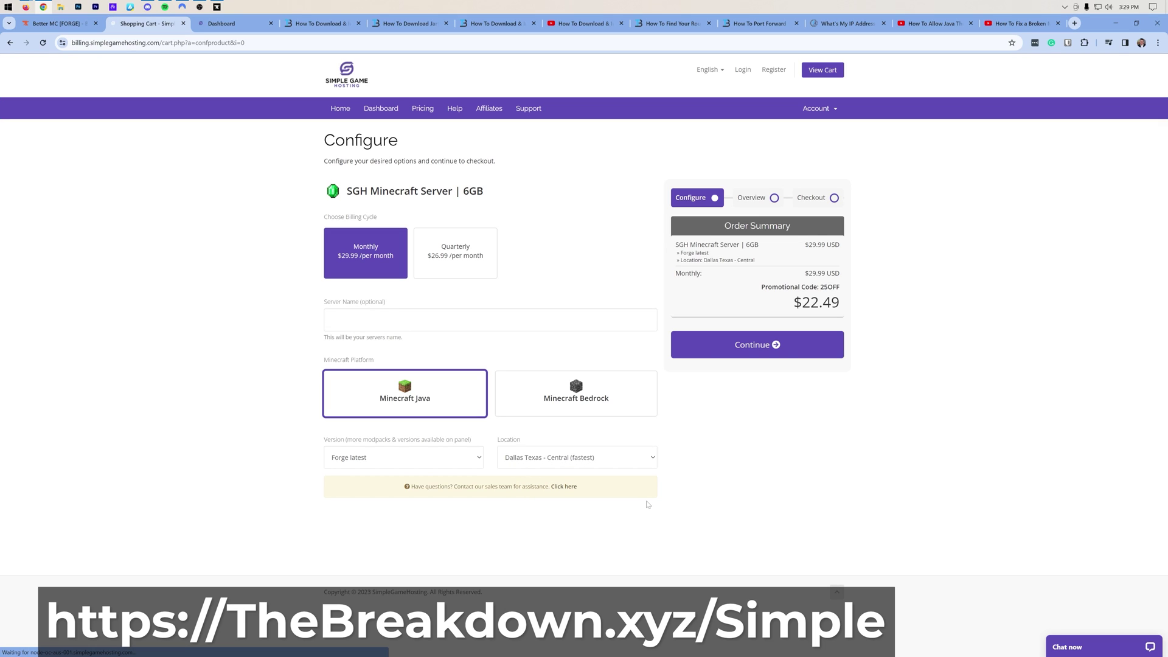
Continue the order to the checkout form, review it, and switch to HEY to view the Account Created email
{"action": "left_click", "coordinate": [777, 347]}
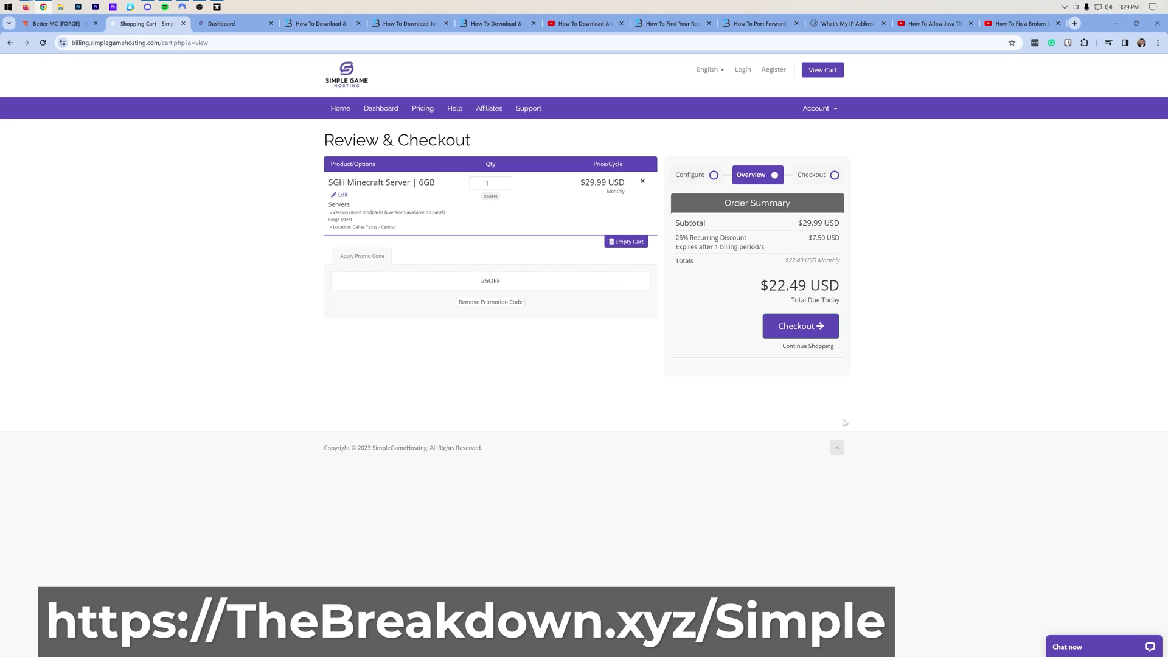
{"action": "left_click", "coordinate": [819, 325]}
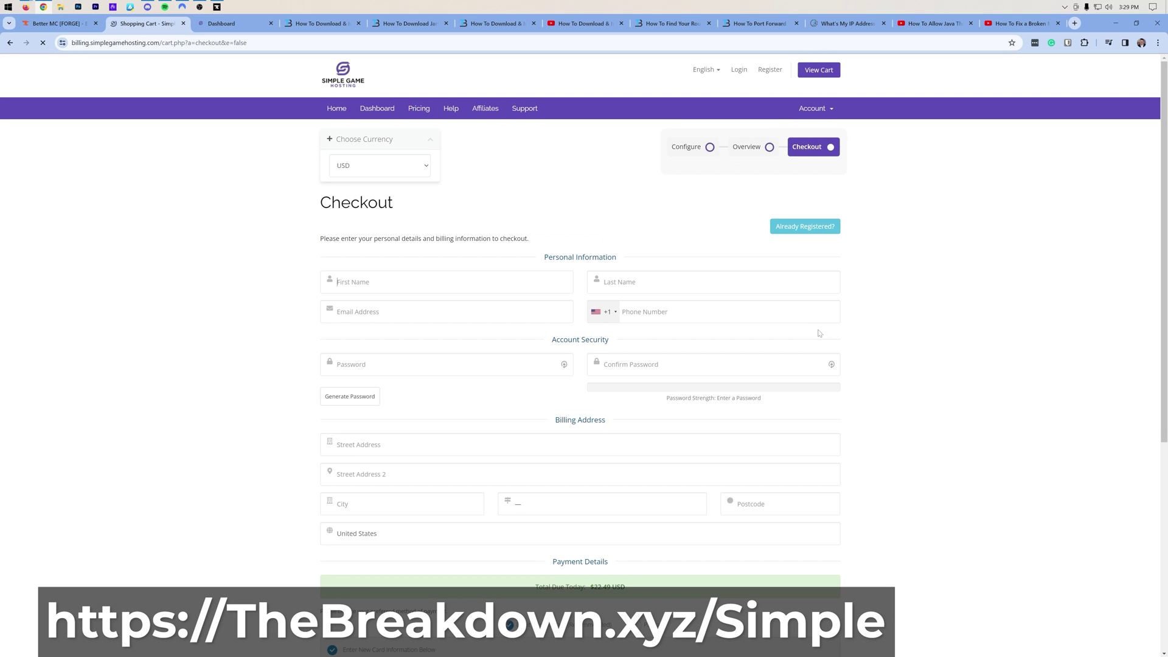
{"action": "scroll", "coordinate": [864, 319], "scroll_direction": "down", "scroll_amount": 3}
{"action": "scroll", "coordinate": [870, 328], "scroll_direction": "up", "scroll_amount": 3}
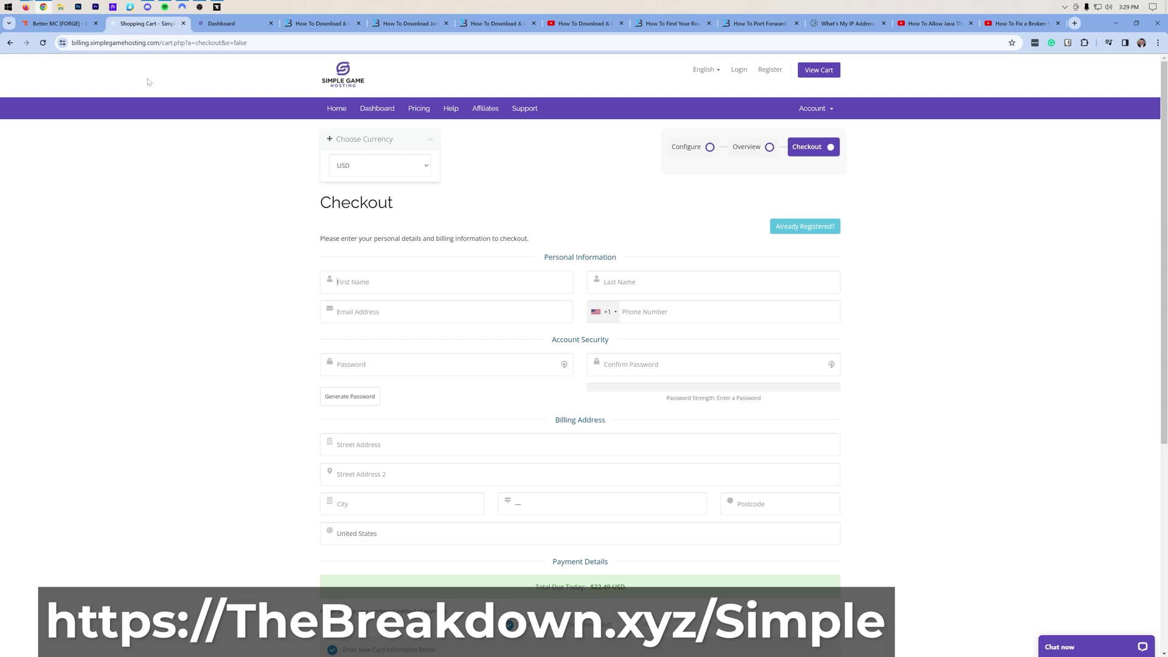
{"action": "left_click", "coordinate": [113, 6]}
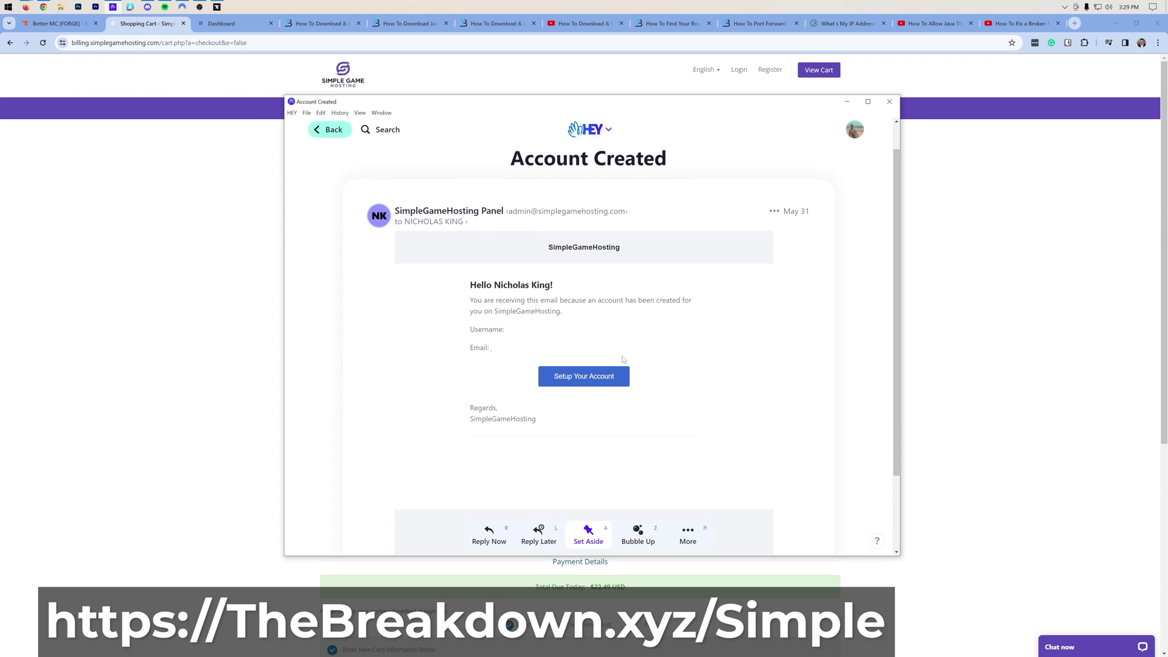
Open the test server's management page from the hosting panel dashboard in the browser and stop the server
{"action": "left_click", "coordinate": [241, 23]}
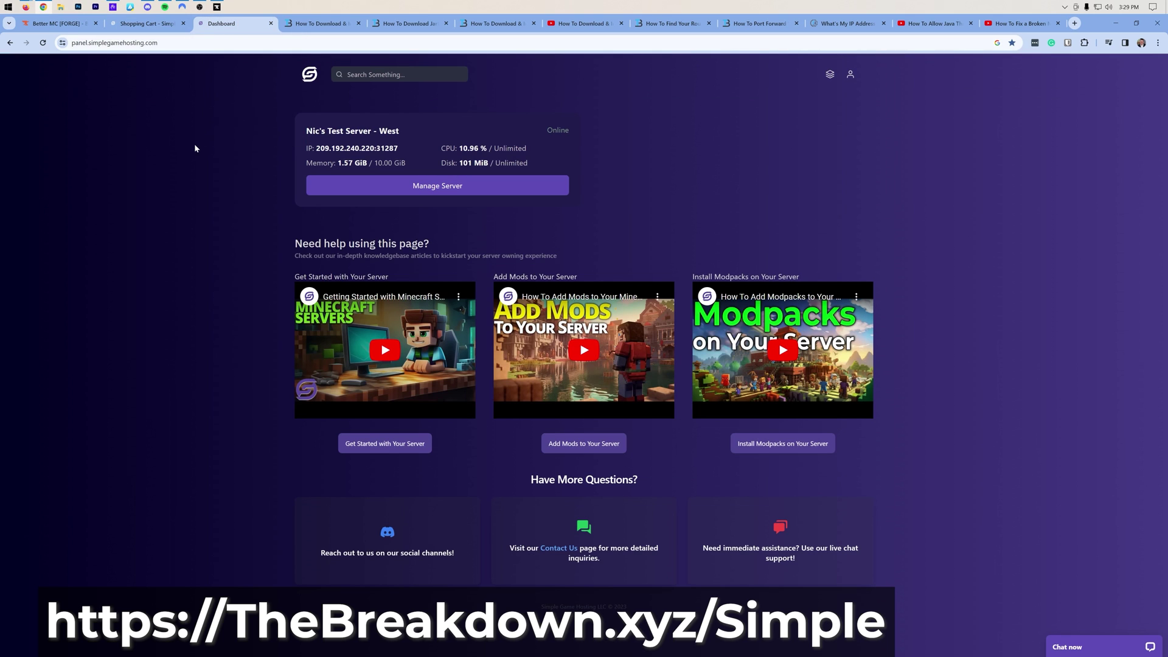
{"action": "left_click", "coordinate": [364, 185]}
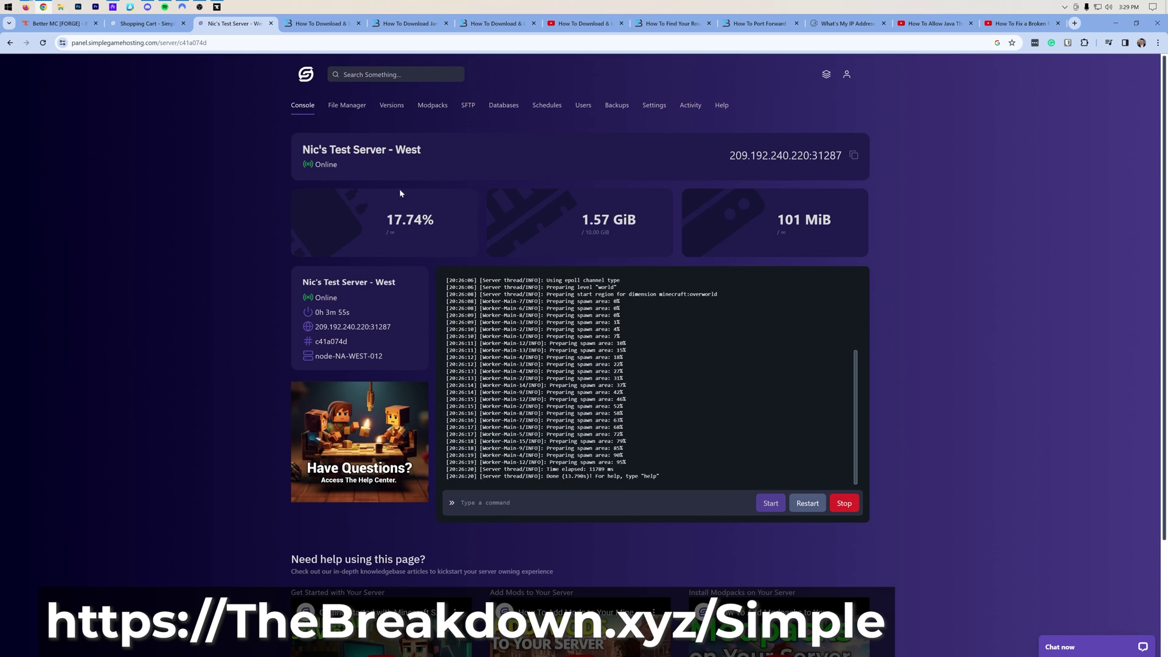
{"action": "left_click", "coordinate": [844, 503]}
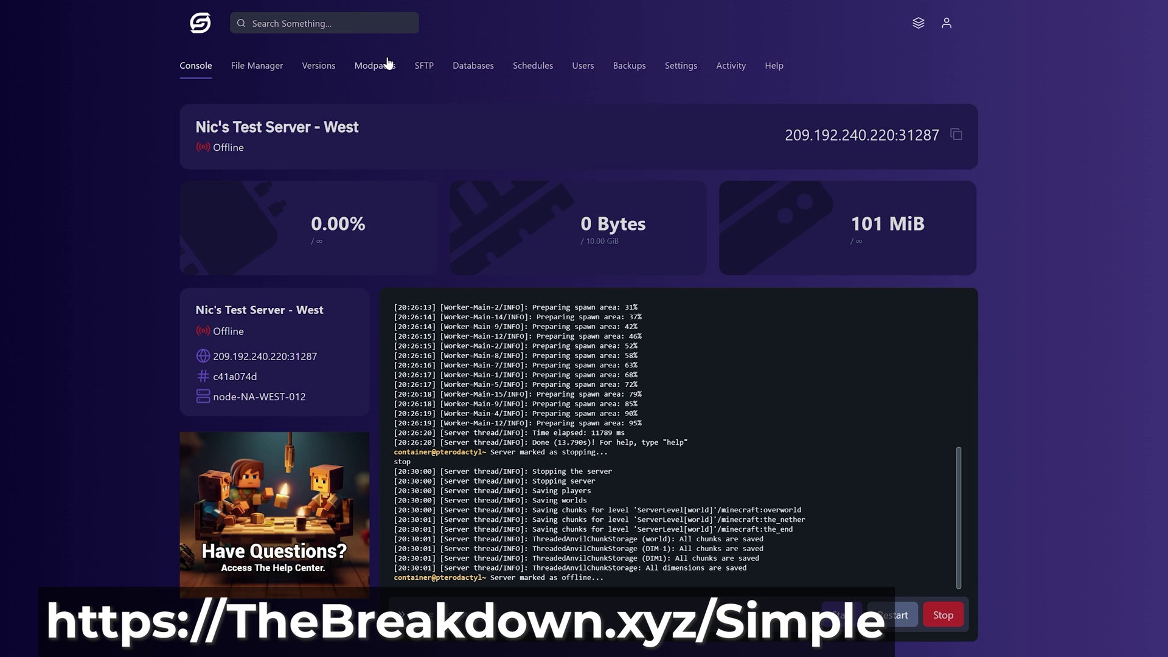
Search the server's CurseForge modpacks for BMC4
{"action": "left_click", "coordinate": [387, 67]}
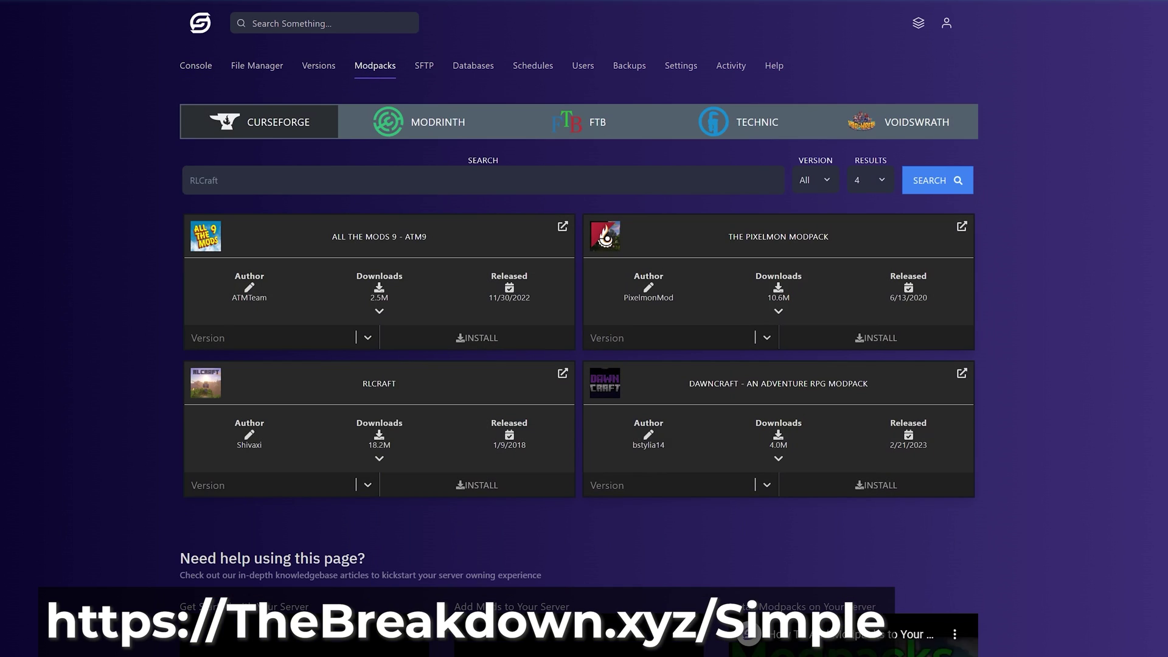
{"action": "type", "text": "BN"}
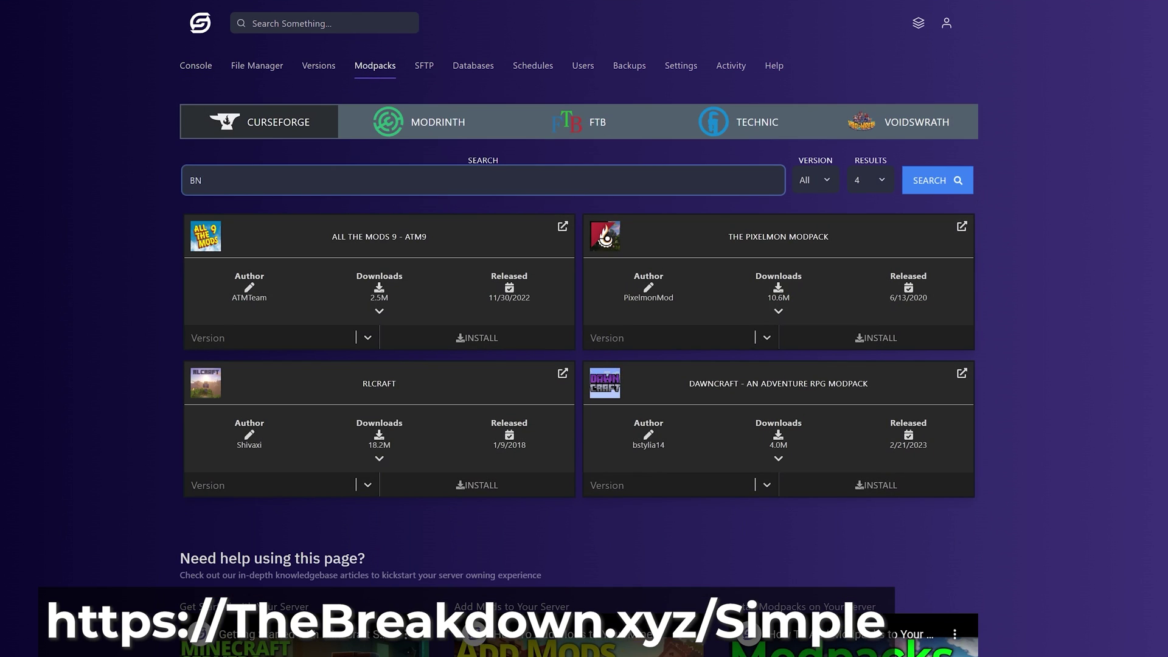
{"action": "key", "text": "BackSpace"}
{"action": "type", "text": "MC45"}
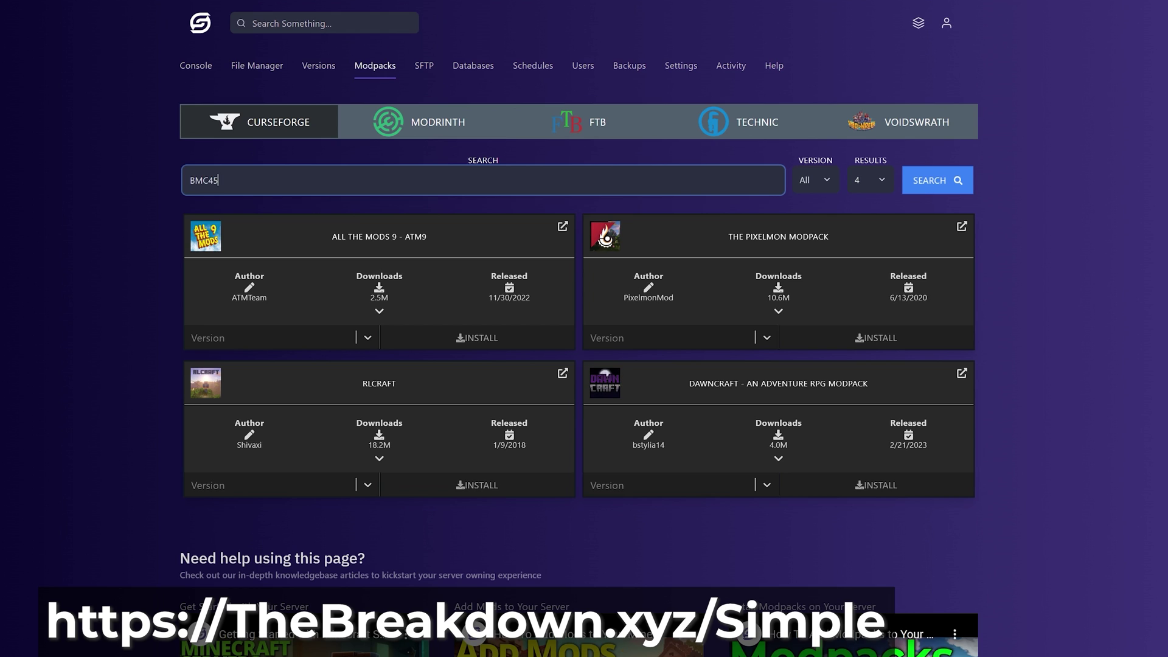
{"action": "key", "text": "Return"}
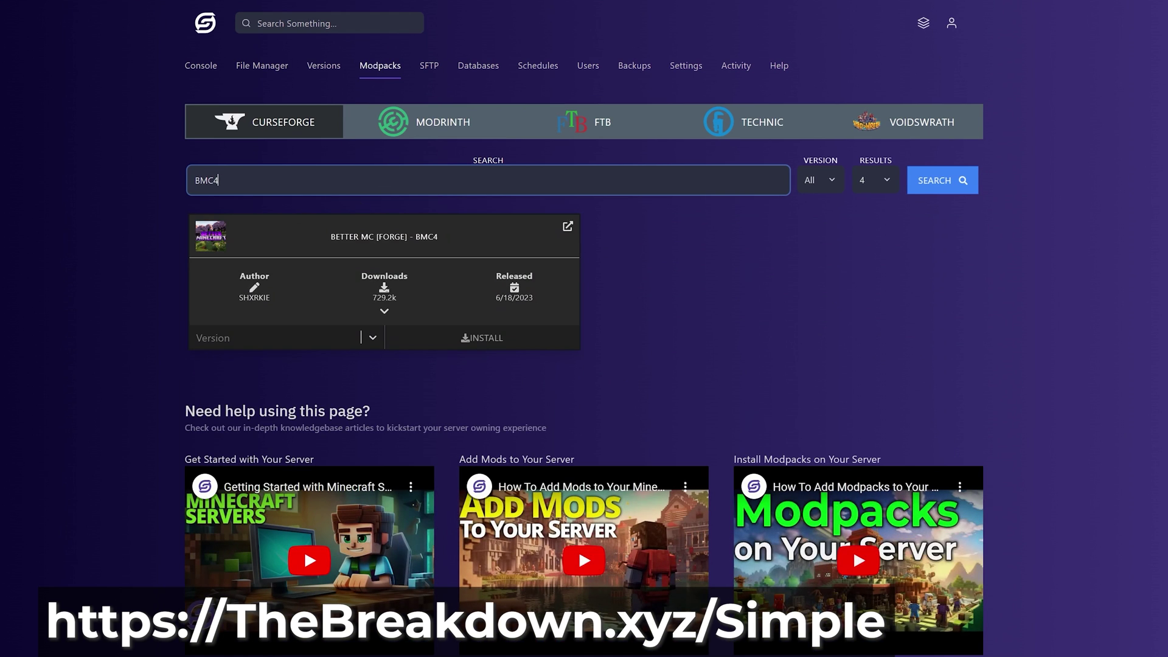
Install the Better MC [FORGE] - BMC4 modpack on the server with version Better MC [FORGE] 1.20.1 v21
{"action": "left_click_drag", "start_coordinate": [335, 247], "coordinate": [420, 237]}
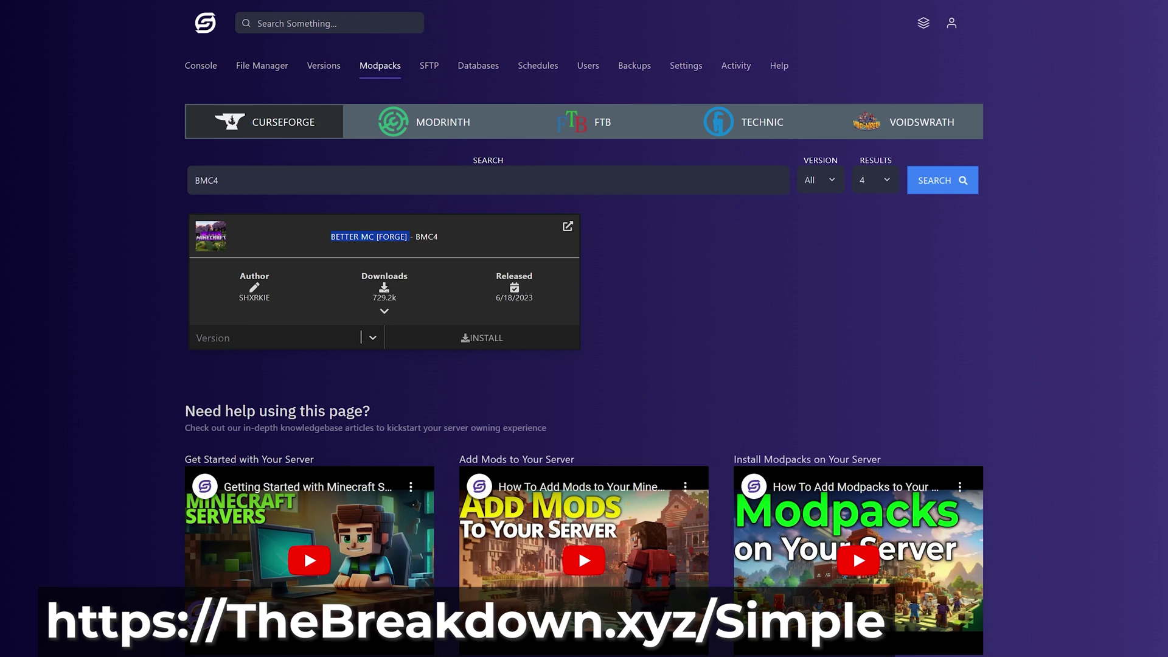
{"action": "left_click_drag", "start_coordinate": [438, 238], "coordinate": [396, 246]}
{"action": "left_click", "coordinate": [320, 337]}
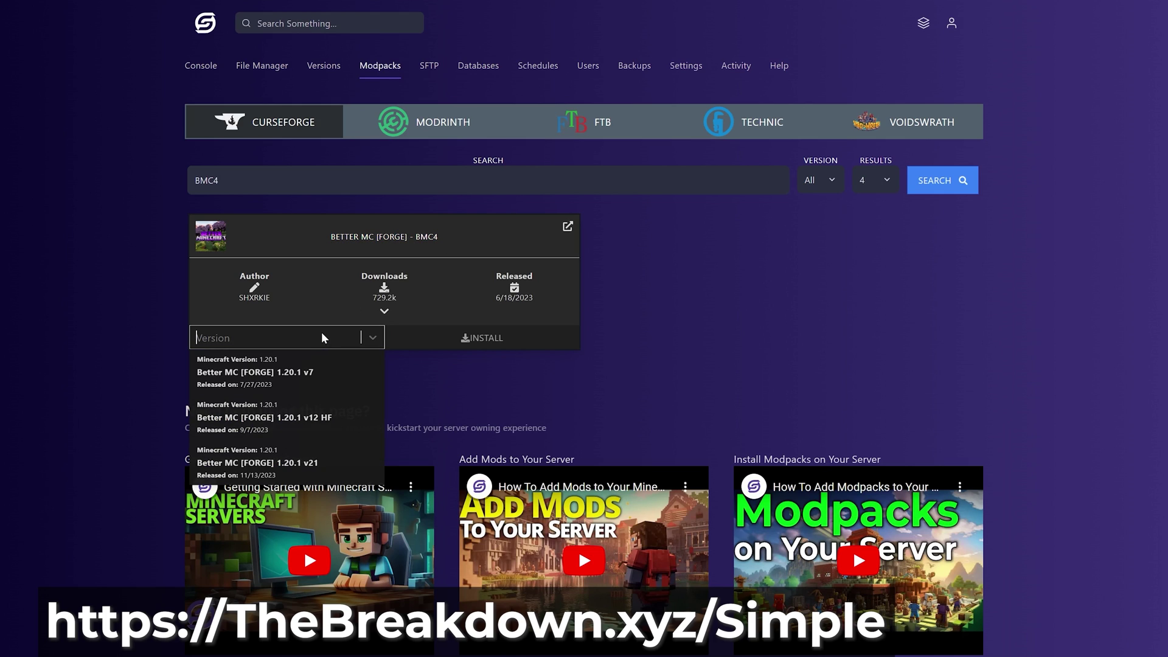
{"action": "left_click", "coordinate": [283, 465]}
{"action": "left_click", "coordinate": [513, 347]}
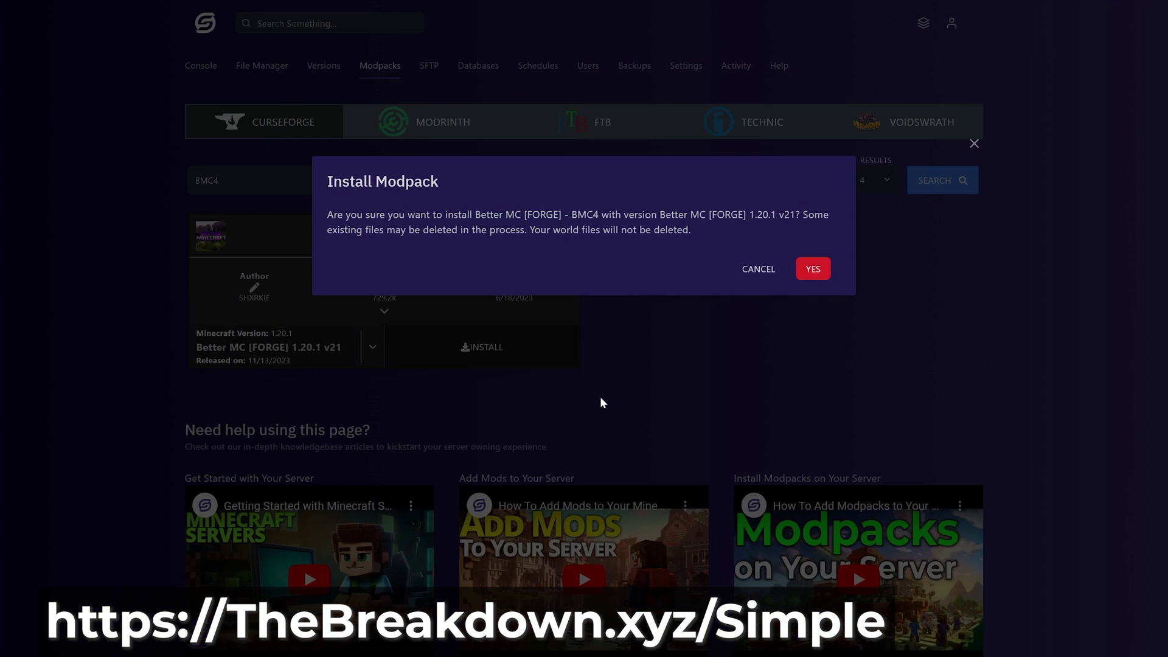
{"action": "left_click", "coordinate": [827, 274]}
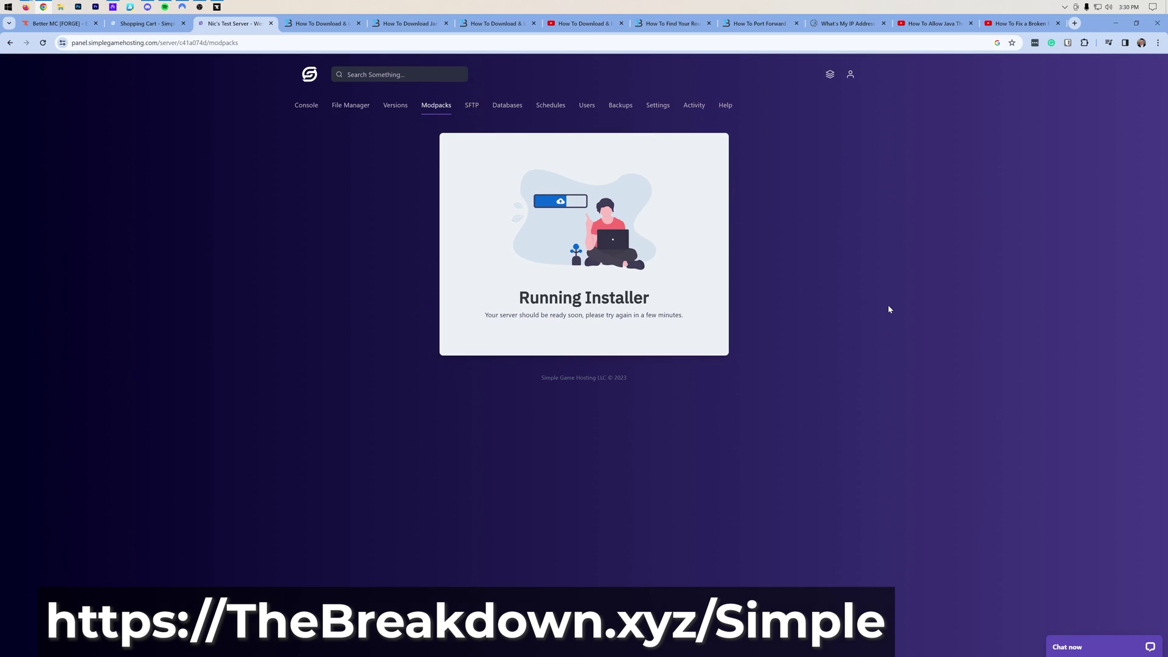
Switch to the CurseForge app to view the Better MC modpack among the installed profiles
{"action": "left_click", "coordinate": [217, 7]}
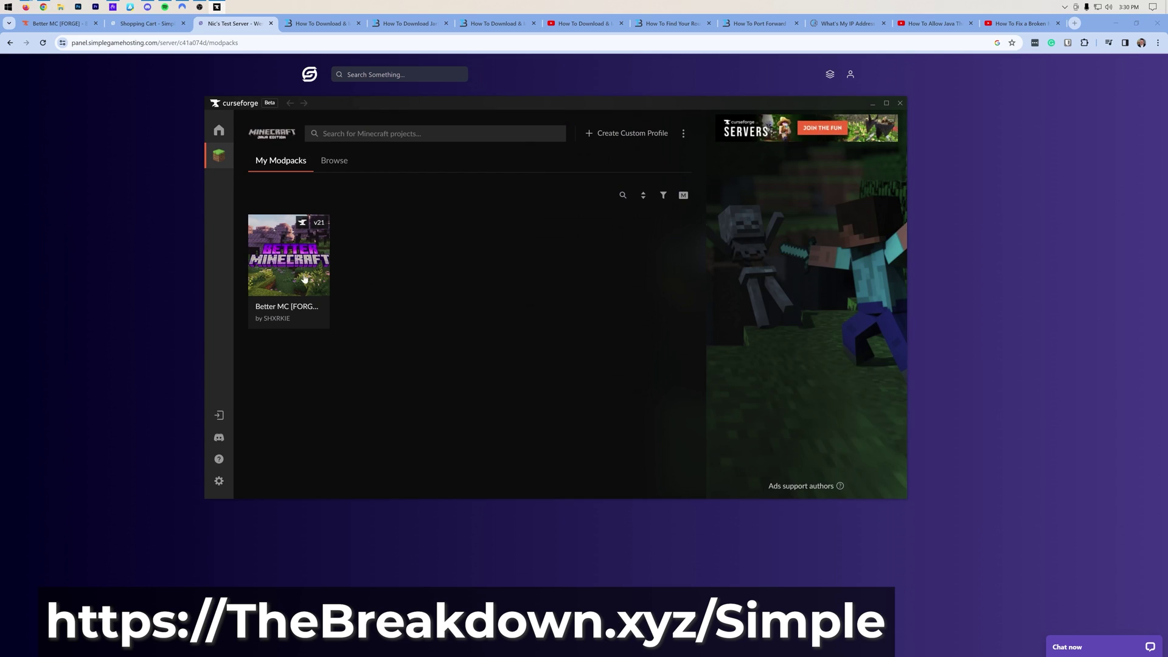
{"action": "left_click", "coordinate": [84, 252]}
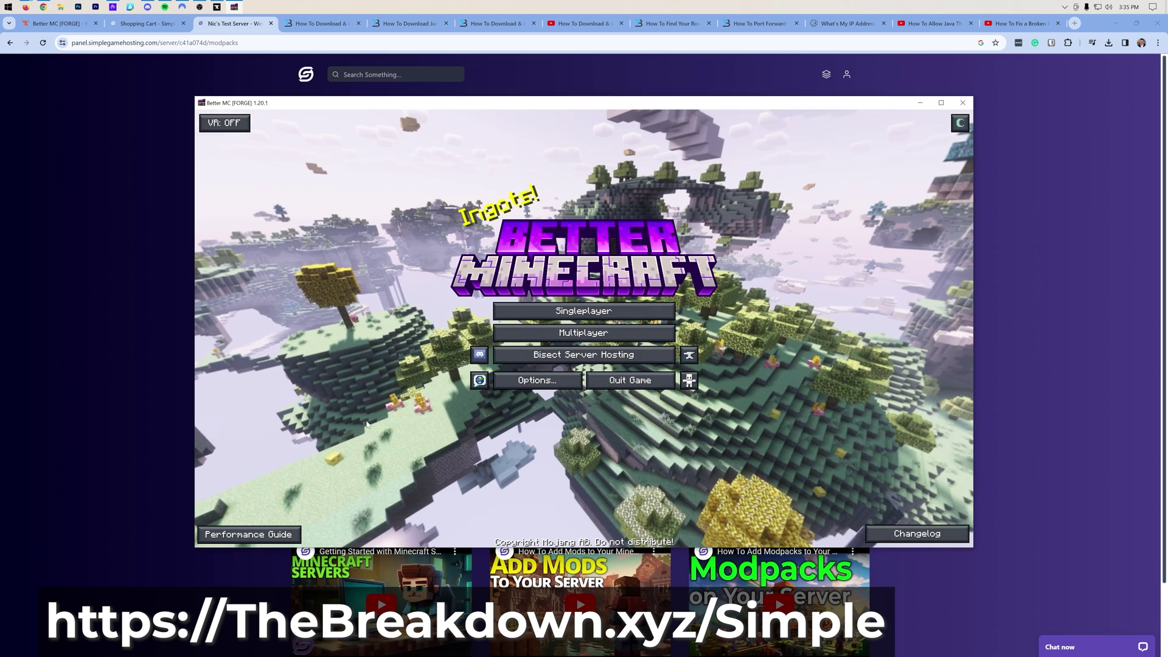
Return to the hosting panel, check the installed Better MC [FORGE] - BMC4 entry and open the server's console
{"action": "left_click", "coordinate": [144, 307]}
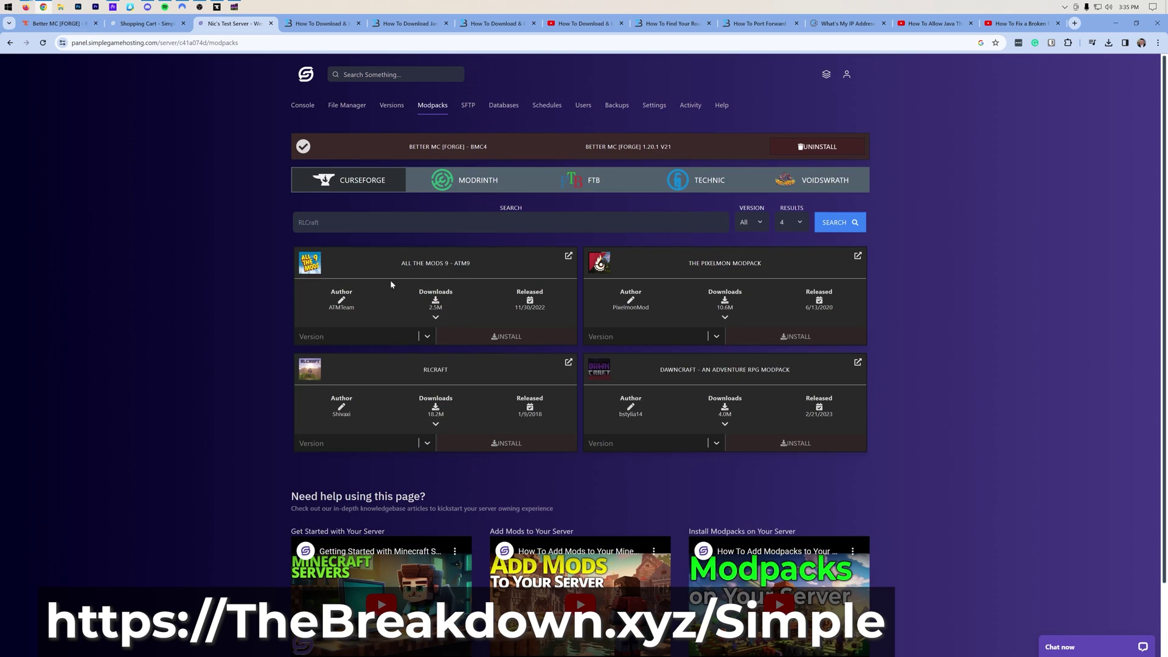
{"action": "left_click_drag", "start_coordinate": [401, 151], "coordinate": [508, 138]}
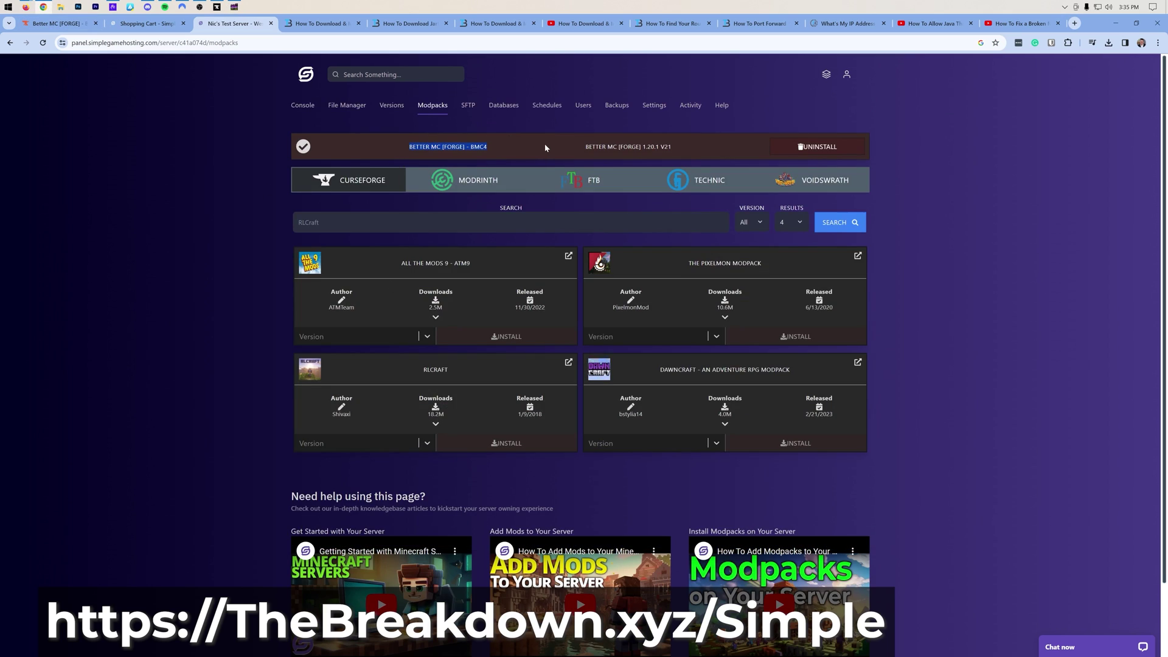
{"action": "left_click", "coordinate": [303, 106]}
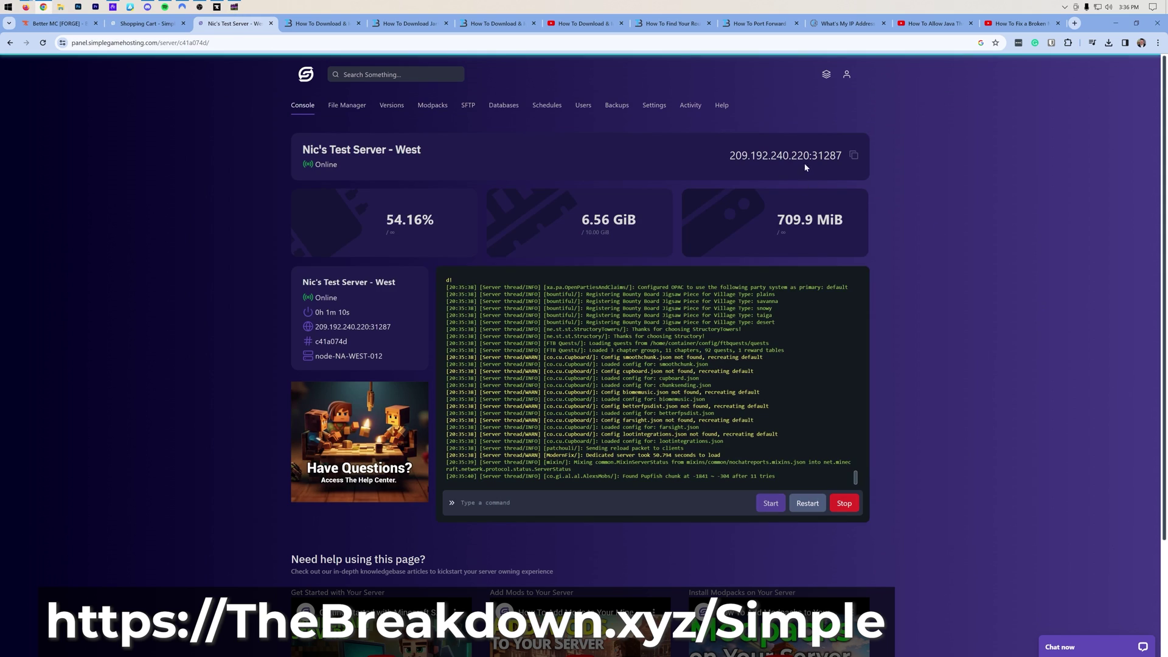
Switch to the Better MC game window and join the SimpleGameHosting.com server from the multiplayer list
{"action": "left_click", "coordinate": [234, 7]}
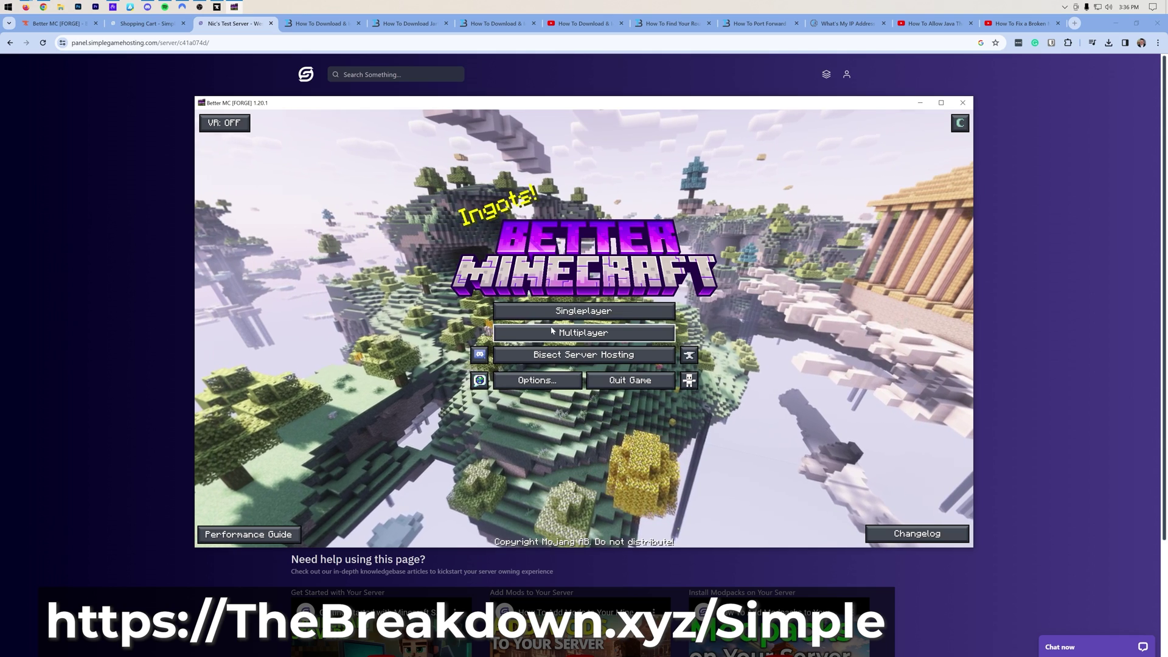
{"action": "left_click", "coordinate": [553, 334]}
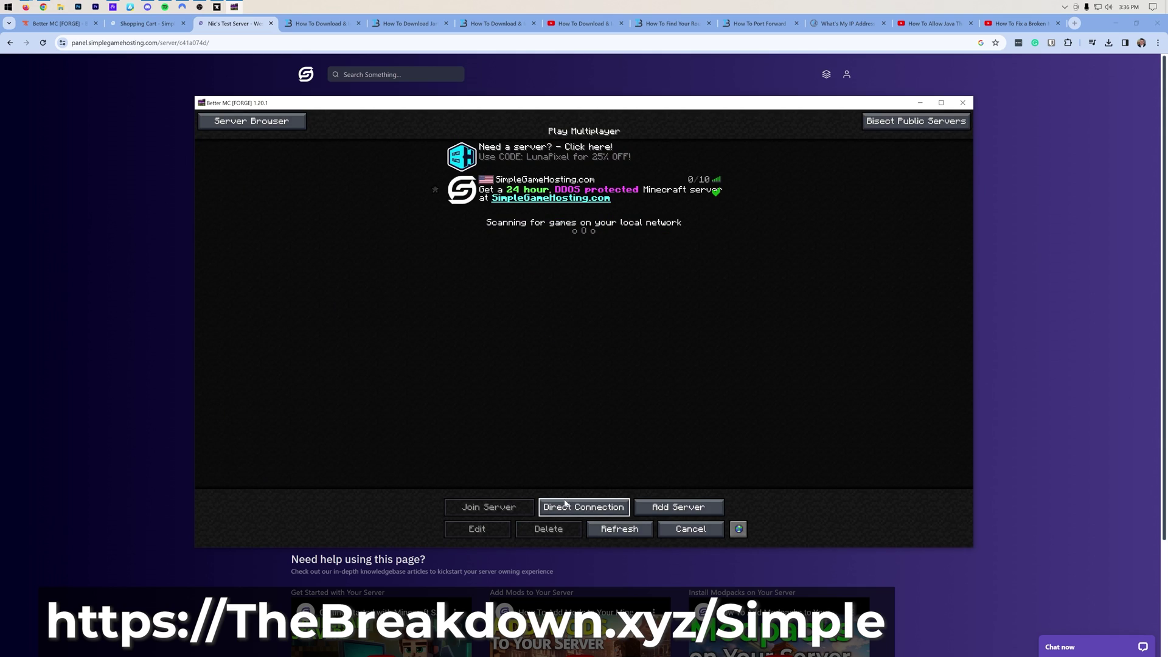
{"action": "left_click", "coordinate": [563, 505]}
{"action": "key", "text": "Escape"}
{"action": "left_click", "coordinate": [551, 201]}
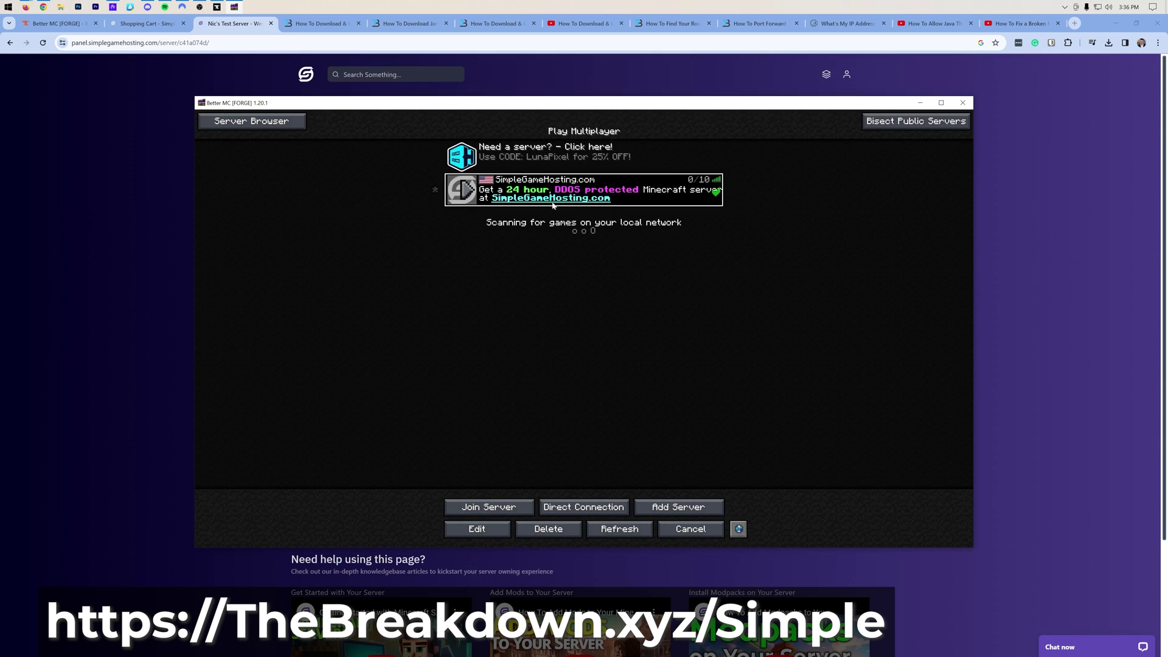
{"action": "double_click", "coordinate": [513, 199]}
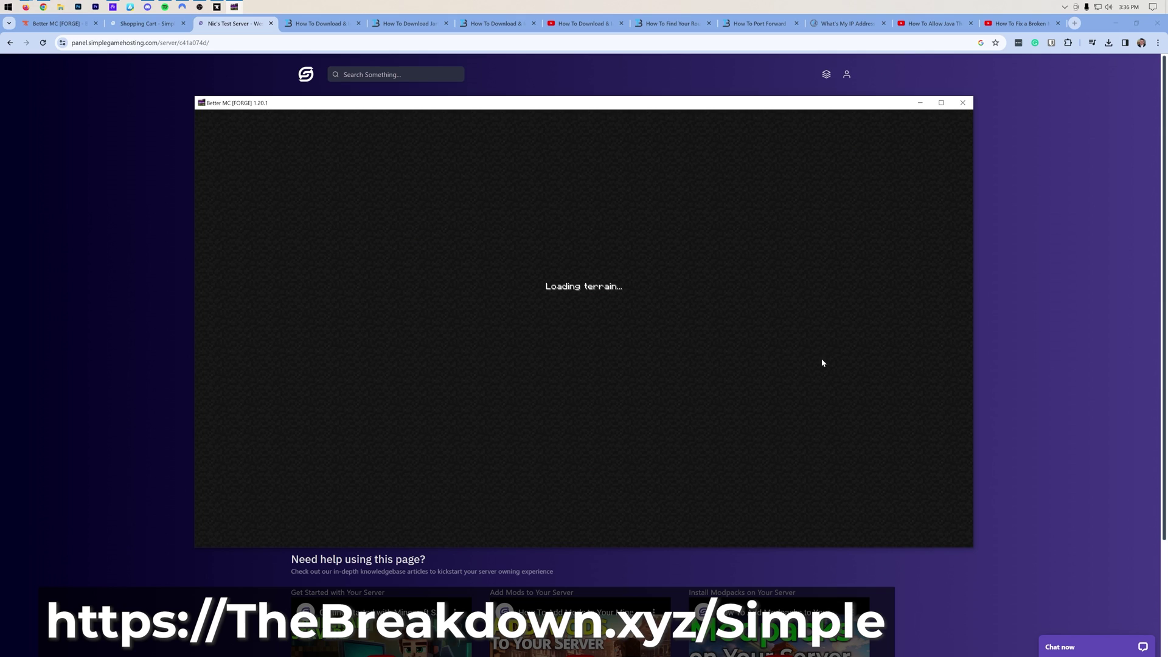
Switch back to the hosting panel in the browser and copy the server's IP address from the console page
{"action": "key", "text": "alt+Tab"}
{"action": "left_click", "coordinate": [773, 160]}
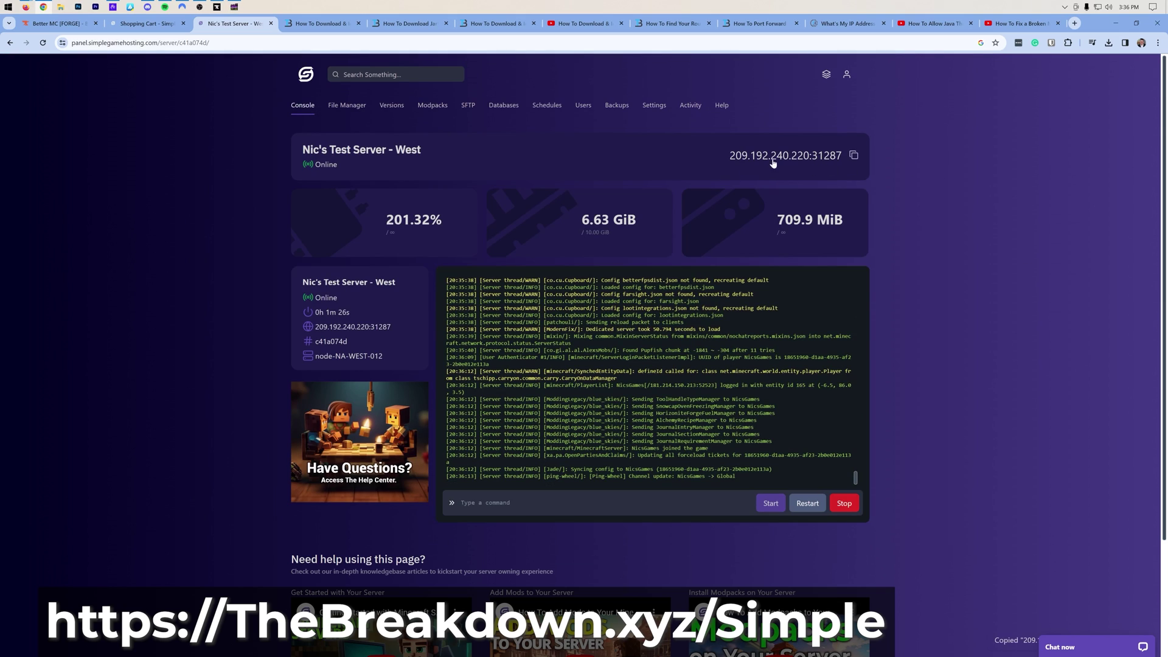
Switch to the Better MC game window and walk through the birch forest to look around the server world
{"action": "left_click", "coordinate": [235, 7]}
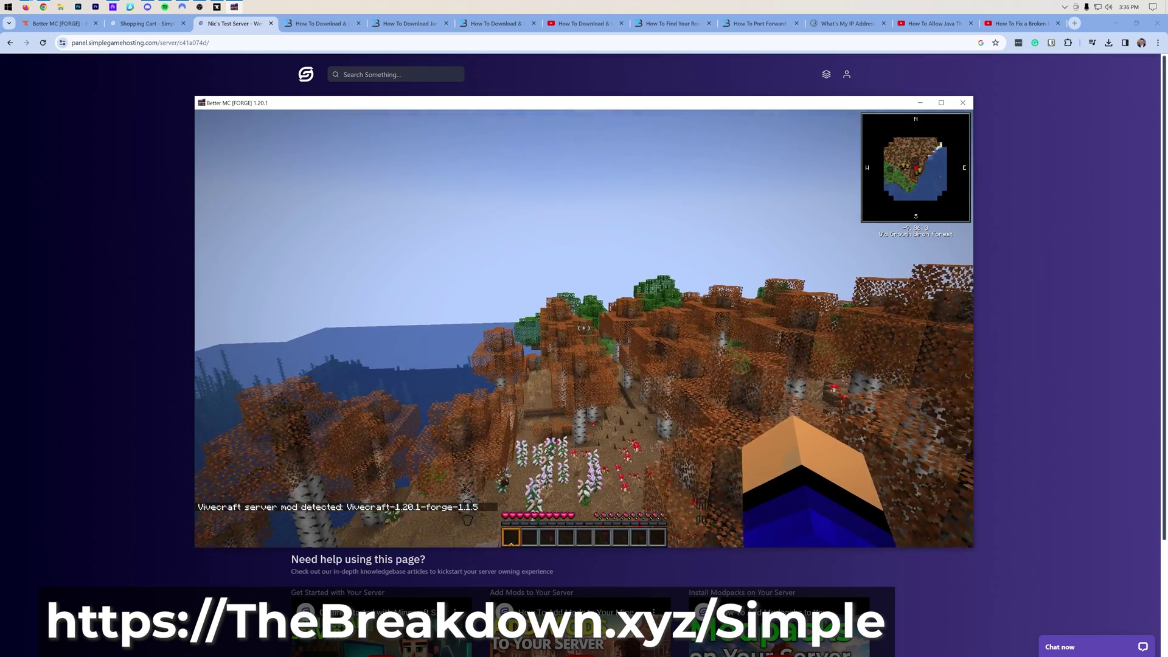
{"action": "mouse_move", "coordinate": [584, 328]}
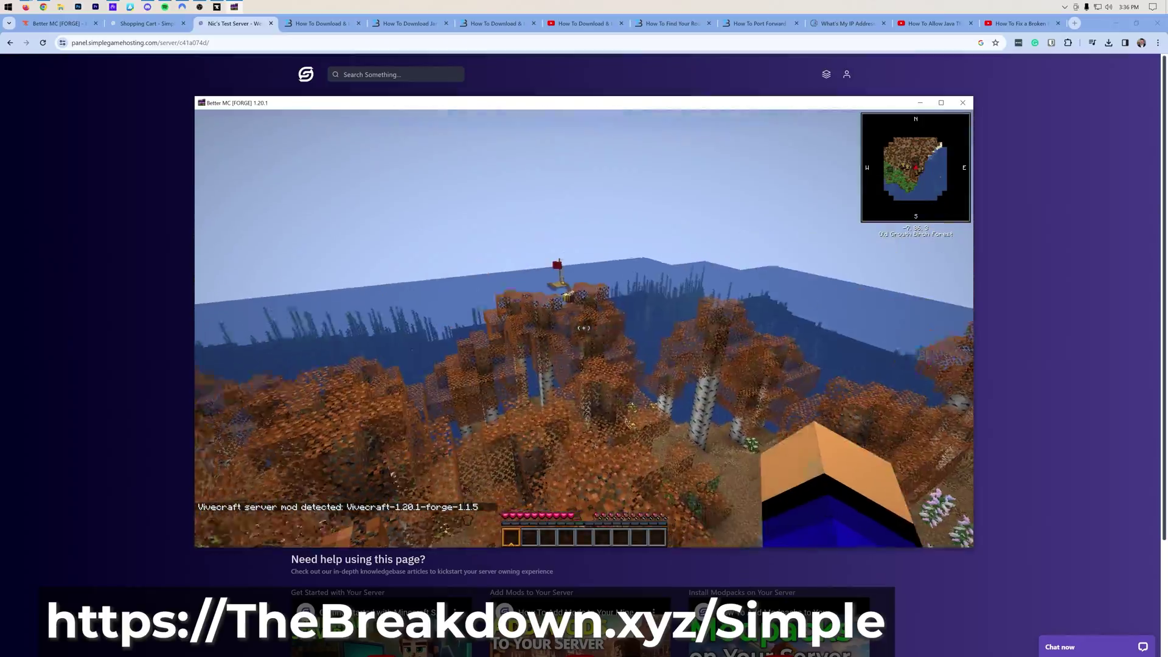
{"action": "key", "text": "w"}
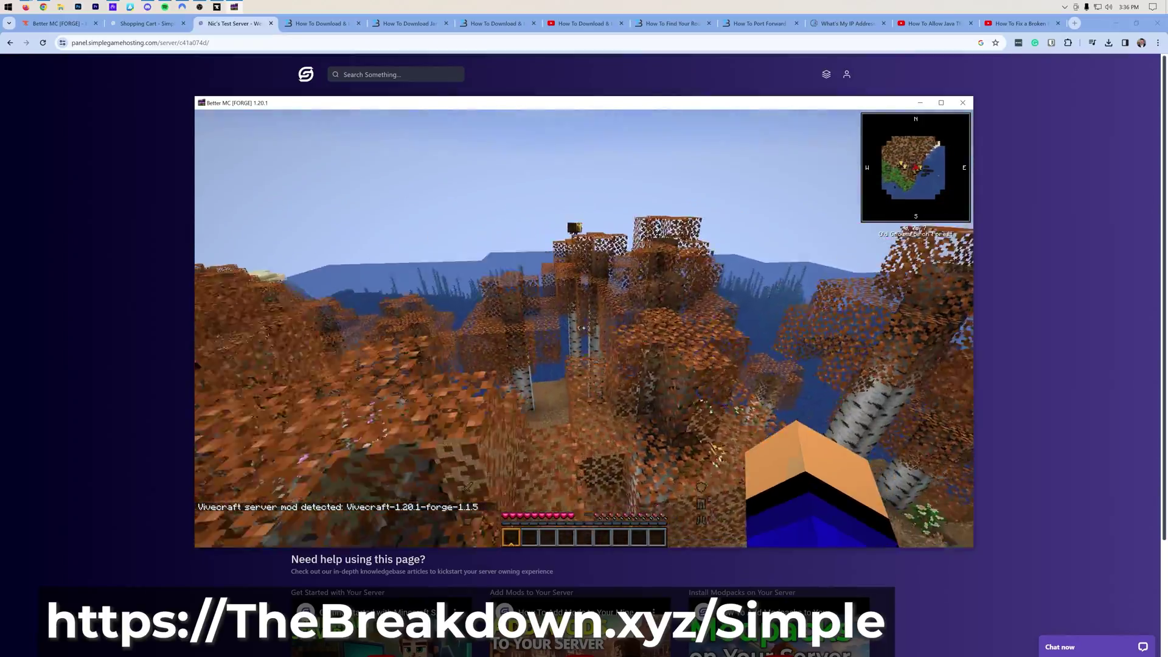
{"action": "key", "text": "w"}
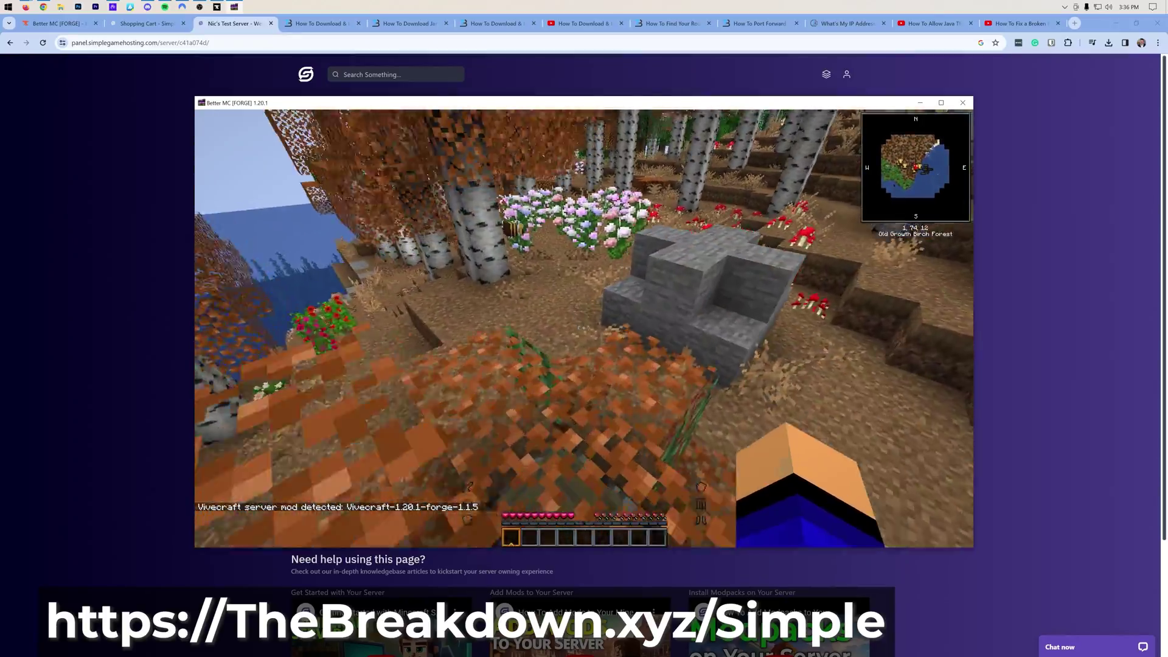
{"action": "key", "text": "w"}
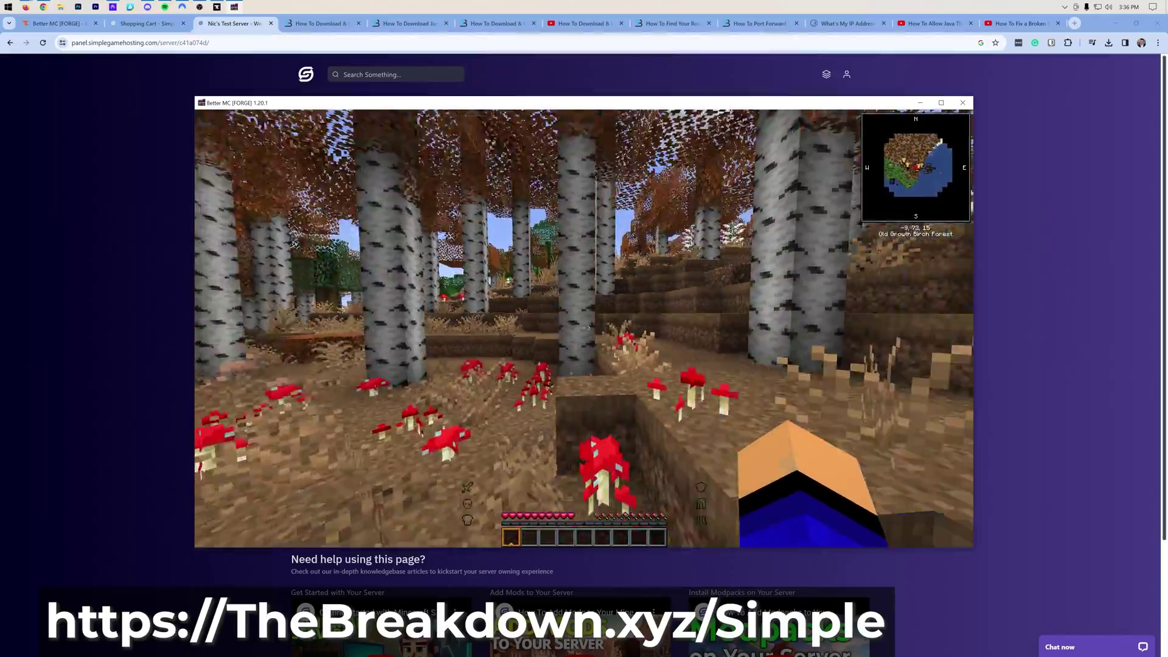
{"action": "key", "text": "w"}
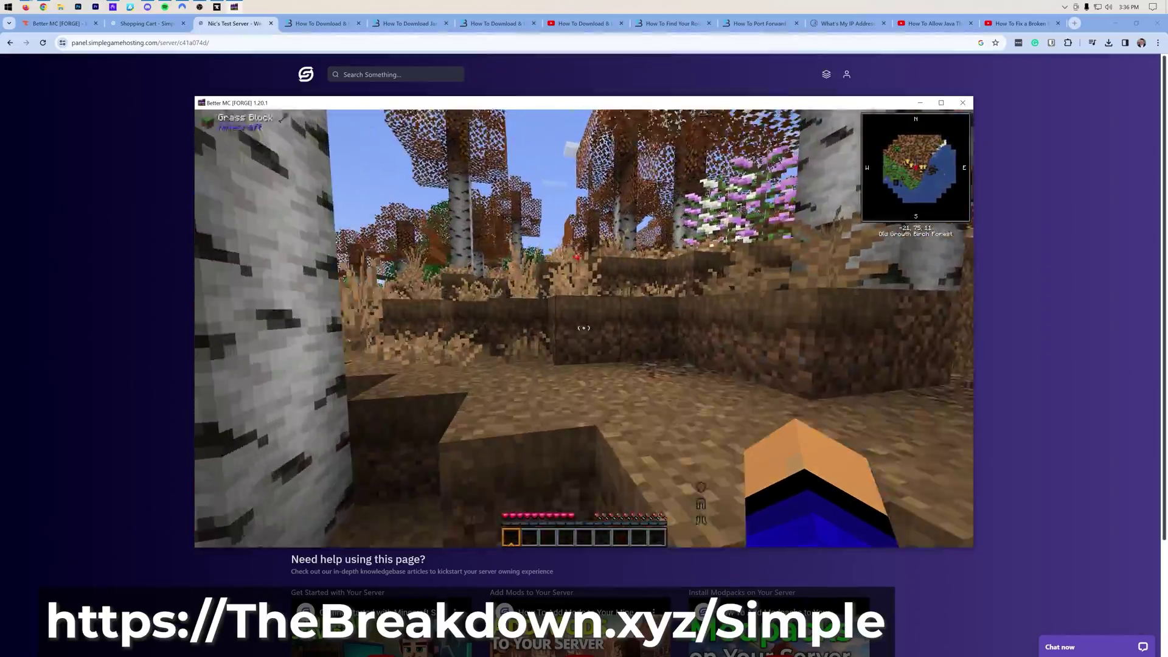
{"action": "key", "text": "w"}
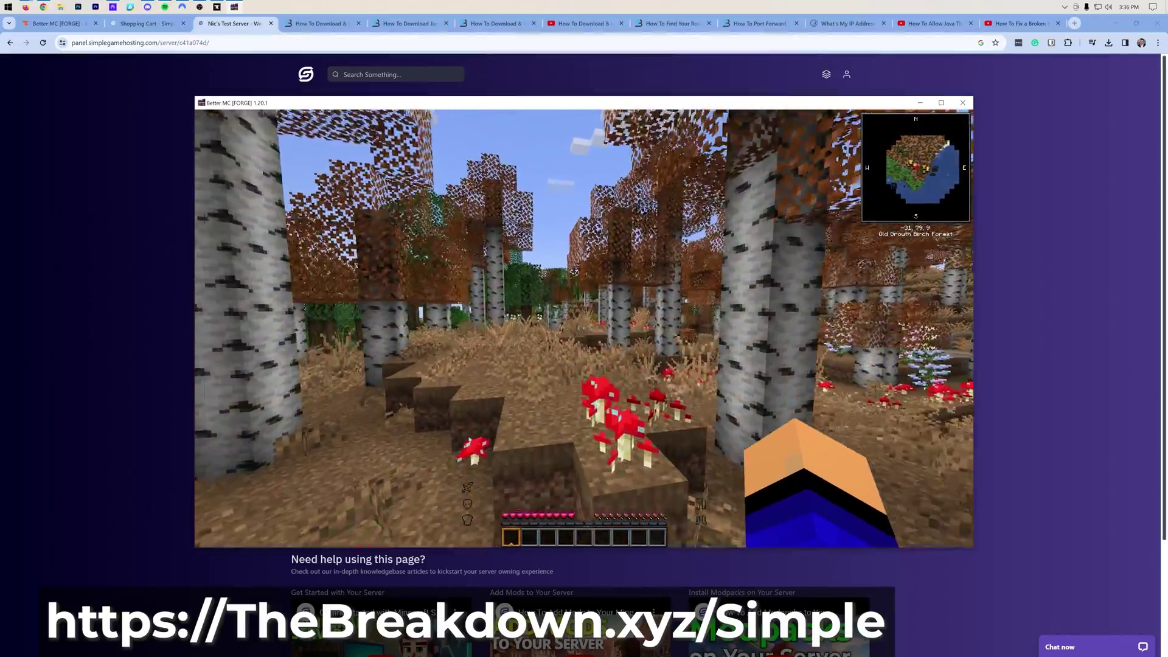
{"action": "key", "text": "w"}
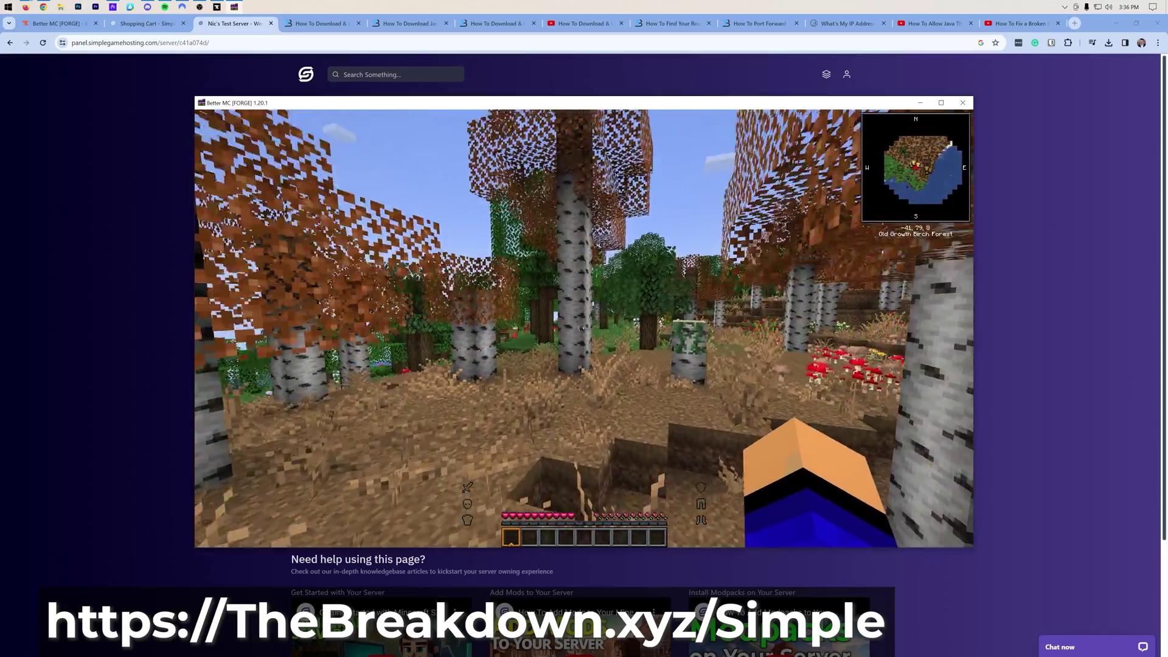
{"action": "key", "text": "w"}
Pause and close the Better MC game, and close the shopping cart and hosting panel pages in the browser
{"action": "key", "text": "Escape"}
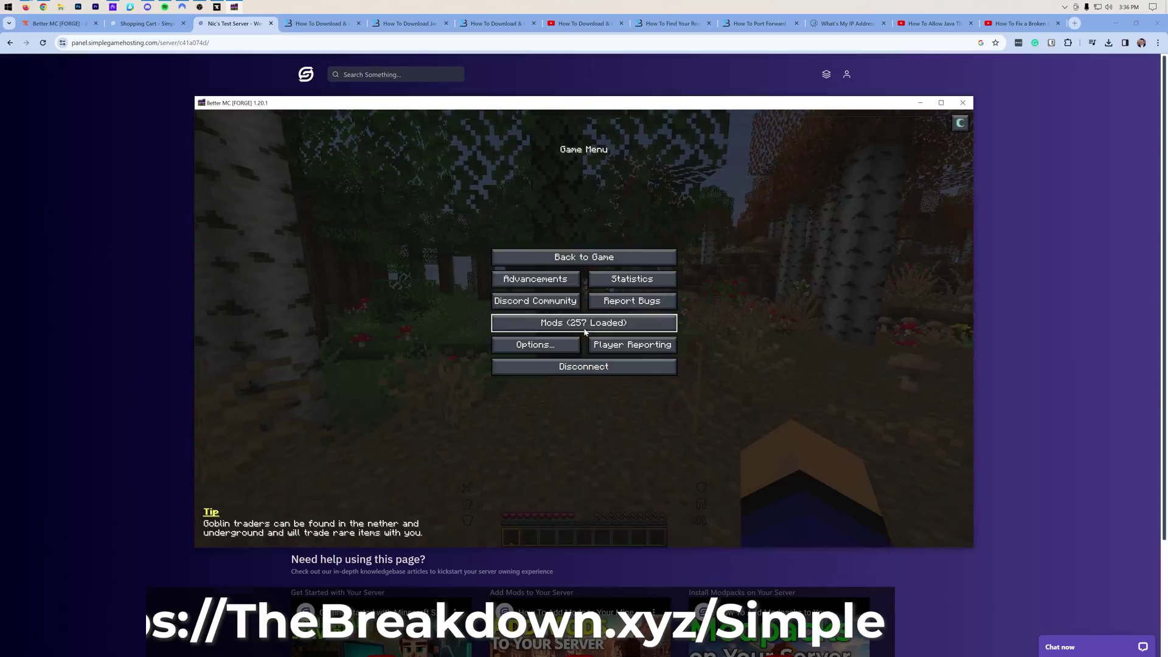
{"action": "left_click", "coordinate": [959, 103]}
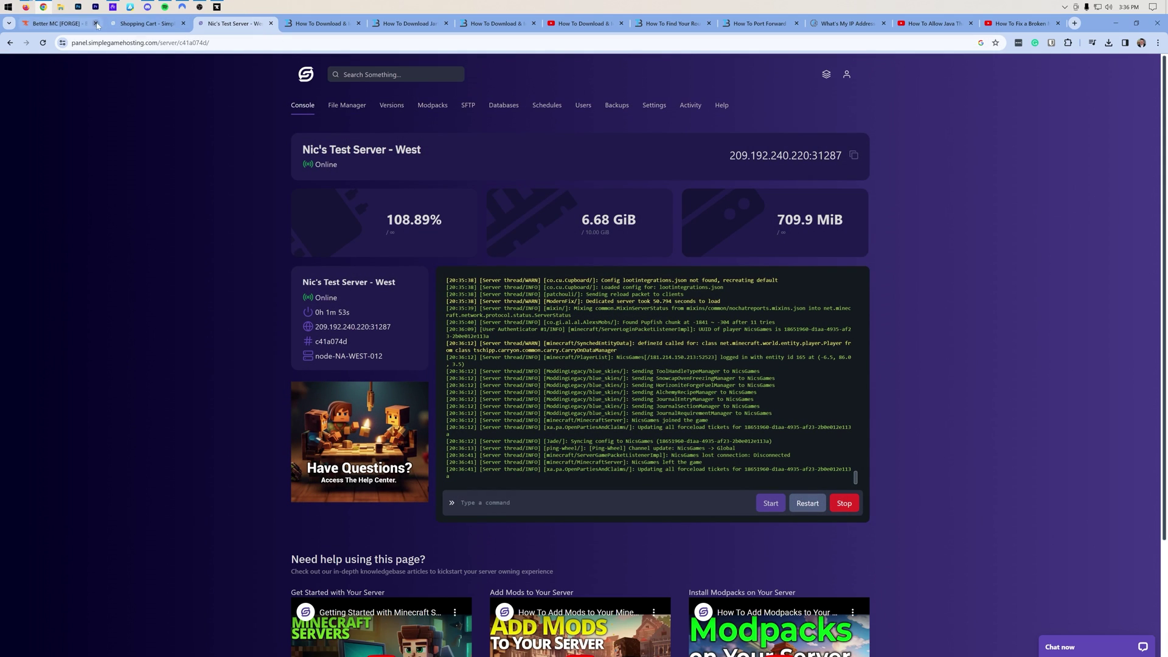
{"action": "left_click", "coordinate": [183, 23]}
{"action": "left_click", "coordinate": [183, 23]}
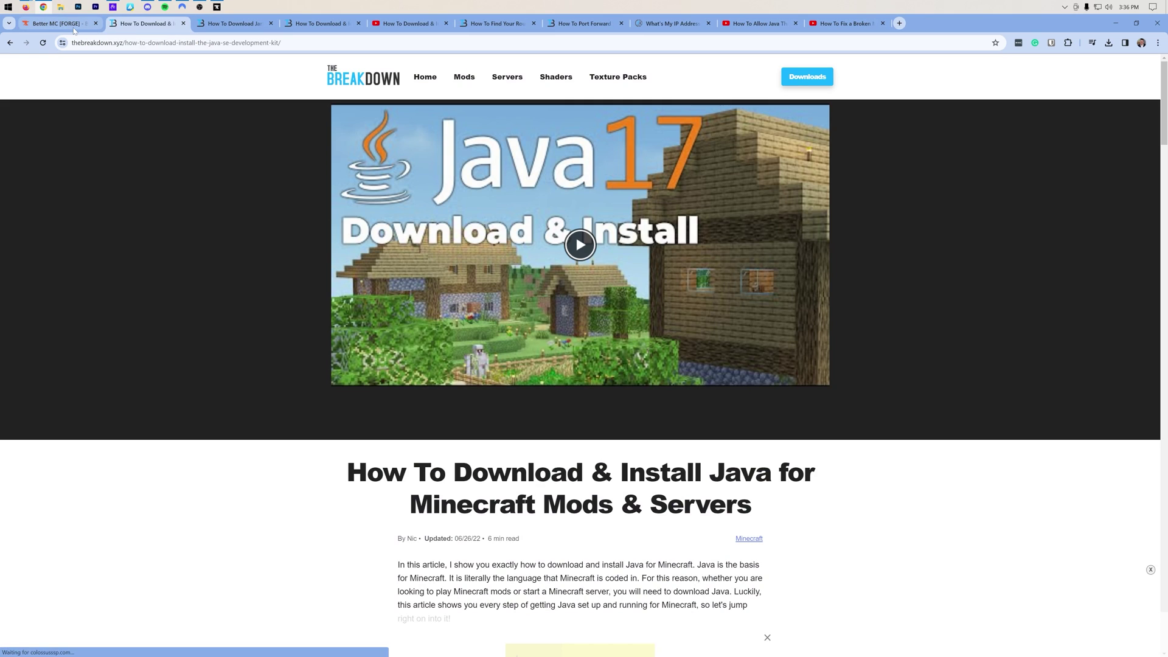
On the CurseForge Better MC [FORGE] - BMC4 page, open the details of the Better MC [FORGE] 1.20.1 v21 file
{"action": "left_click", "coordinate": [73, 26]}
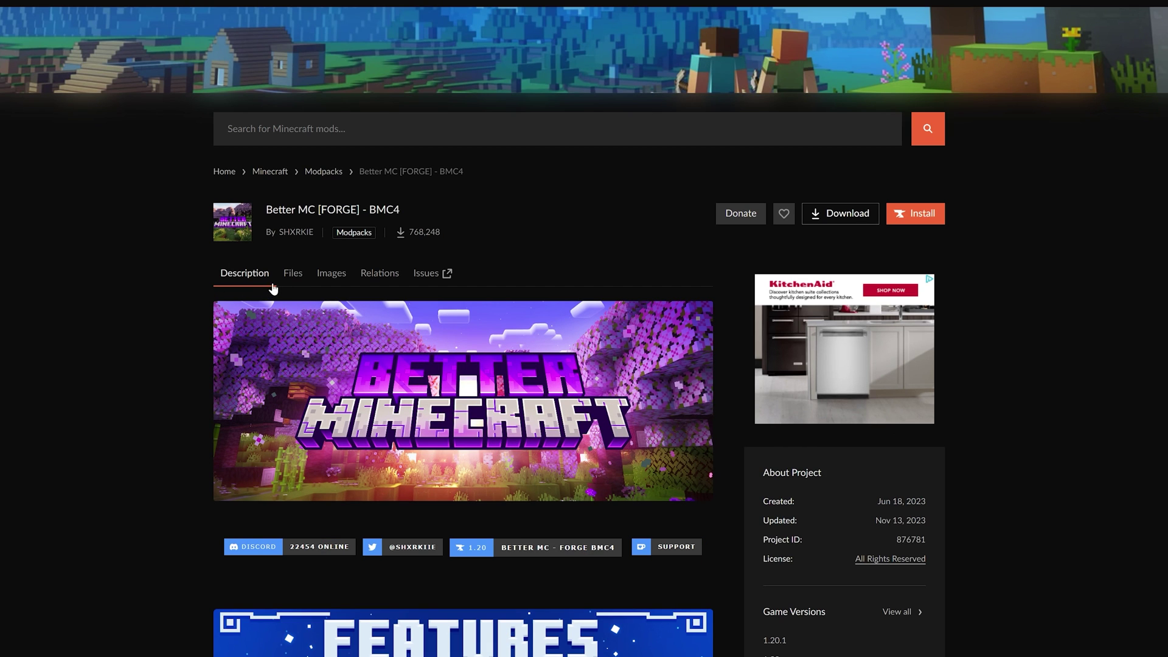
{"action": "left_click", "coordinate": [363, 288]}
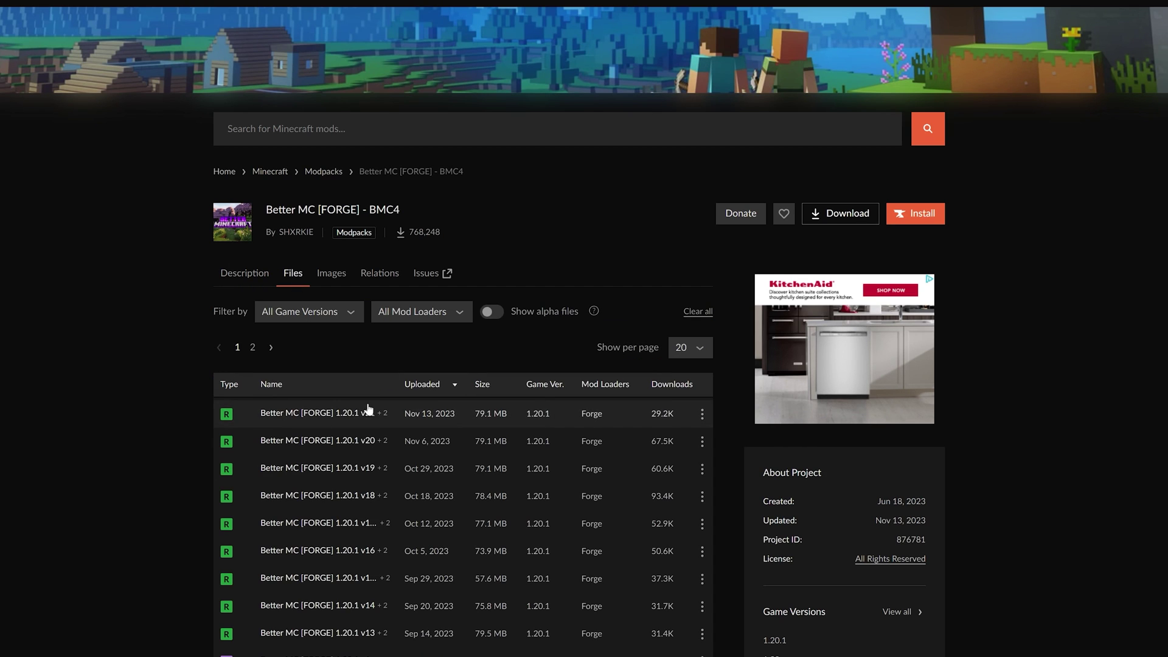
{"action": "scroll", "coordinate": [389, 414], "scroll_direction": "down", "scroll_amount": 1}
{"action": "left_click", "coordinate": [412, 356]}
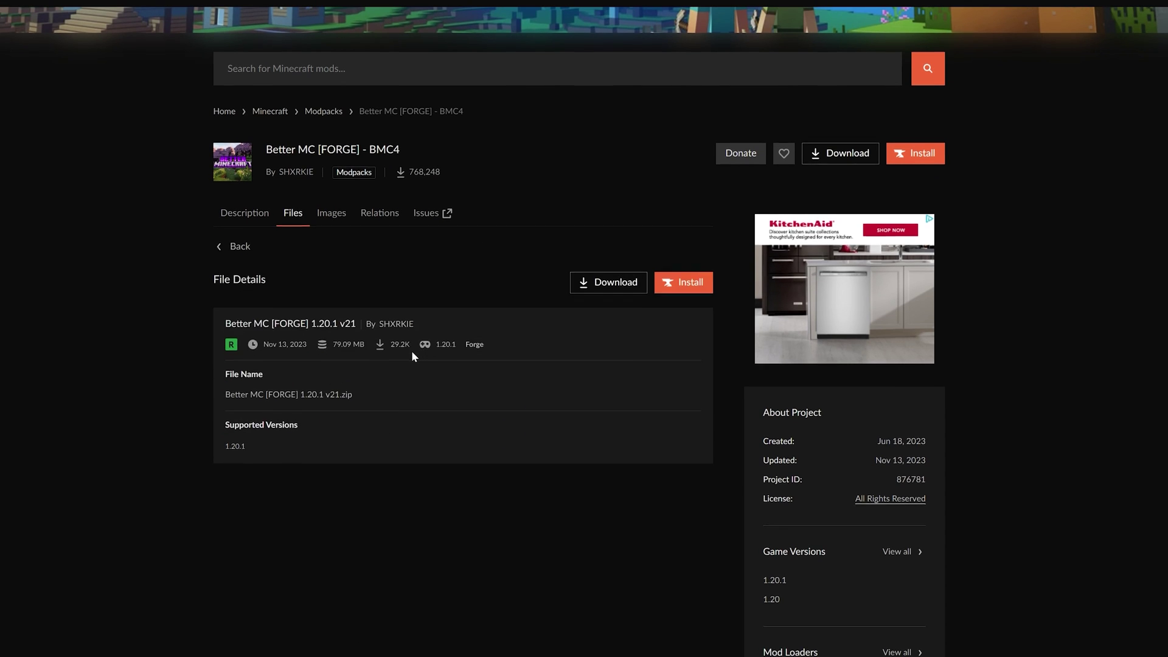
Download the BMC4 FORGE 1.20.1 server pack listed under the v21 release's additional files
{"action": "scroll", "coordinate": [412, 346], "scroll_direction": "down", "scroll_amount": 3}
{"action": "scroll", "coordinate": [157, 209], "scroll_direction": "down", "scroll_amount": 9}
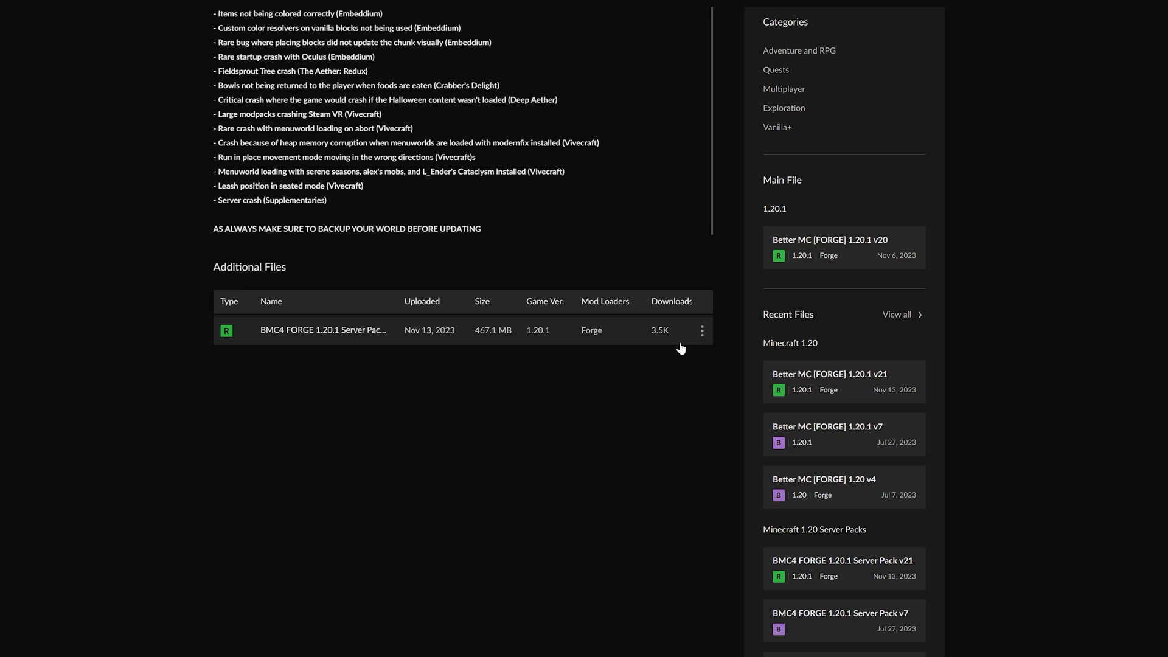
{"action": "left_click", "coordinate": [701, 336]}
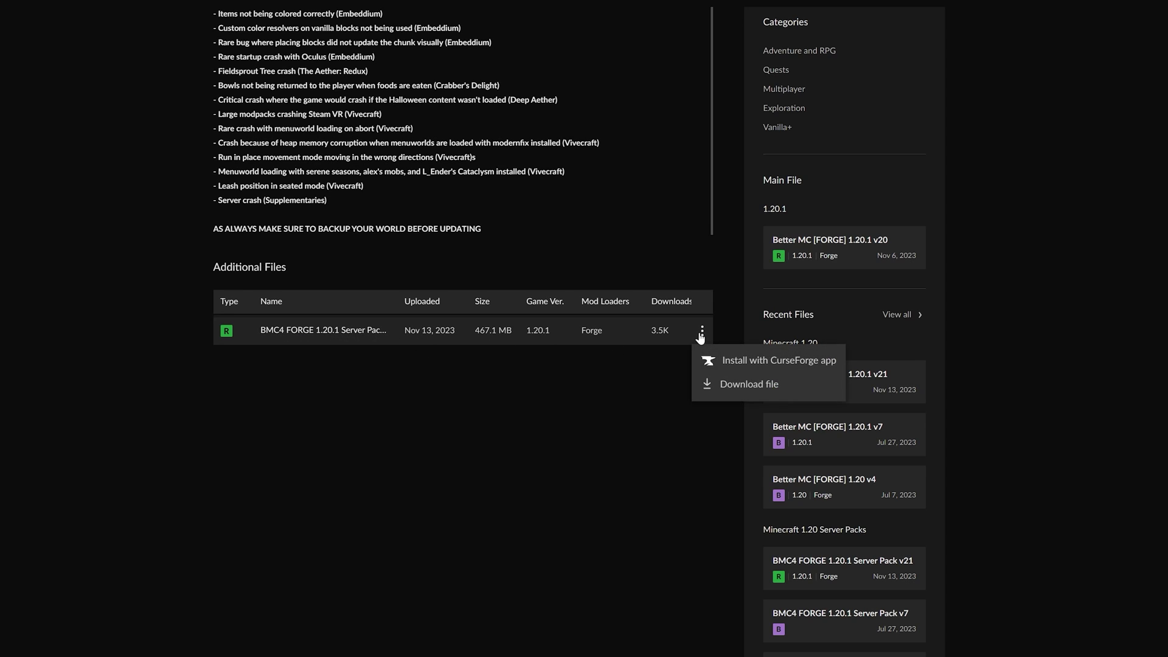
{"action": "left_click", "coordinate": [728, 384]}
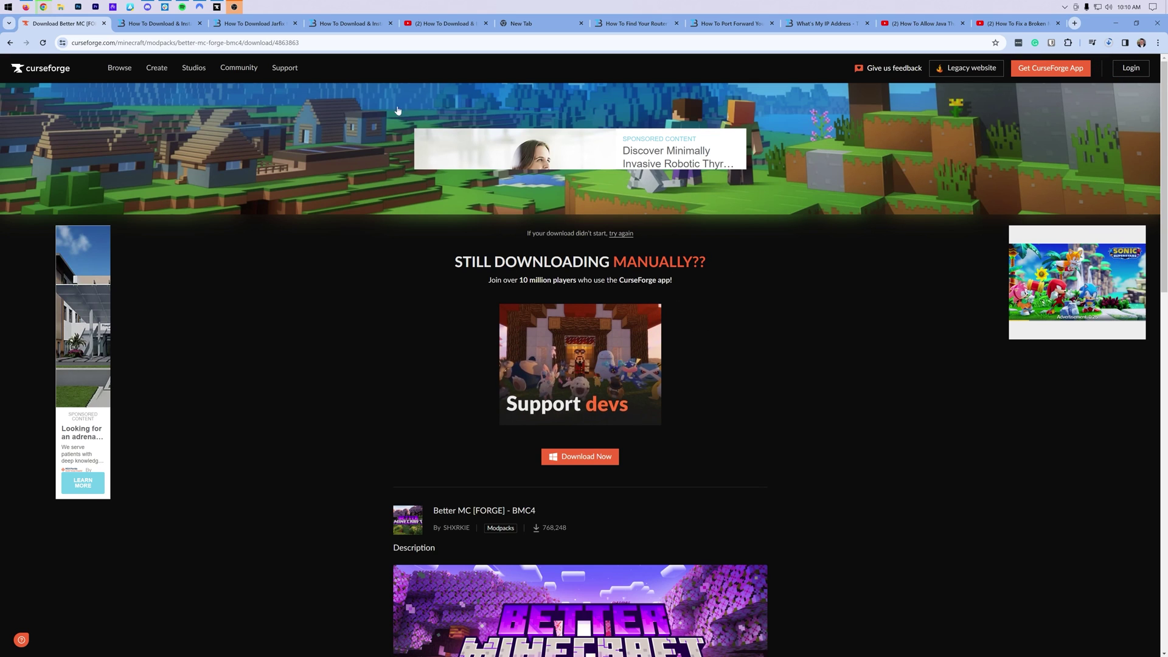
View the guides on installing Java for Minecraft and on repairing .jar files with Jarfix
{"action": "left_click", "coordinate": [170, 28]}
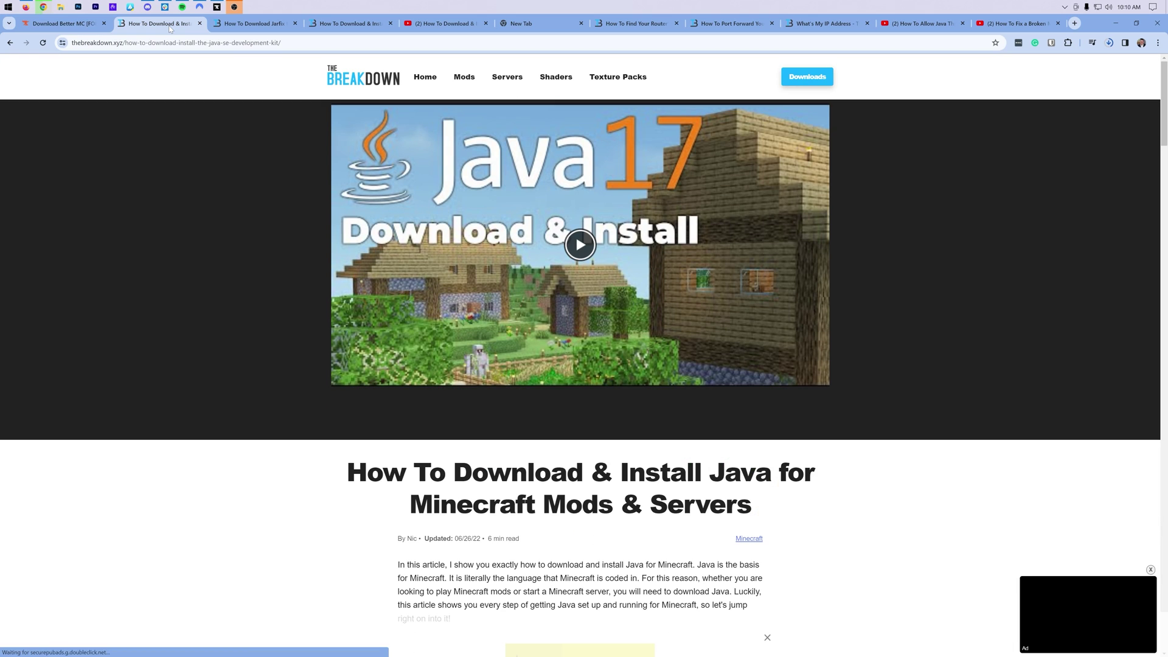
{"action": "left_click", "coordinate": [232, 23]}
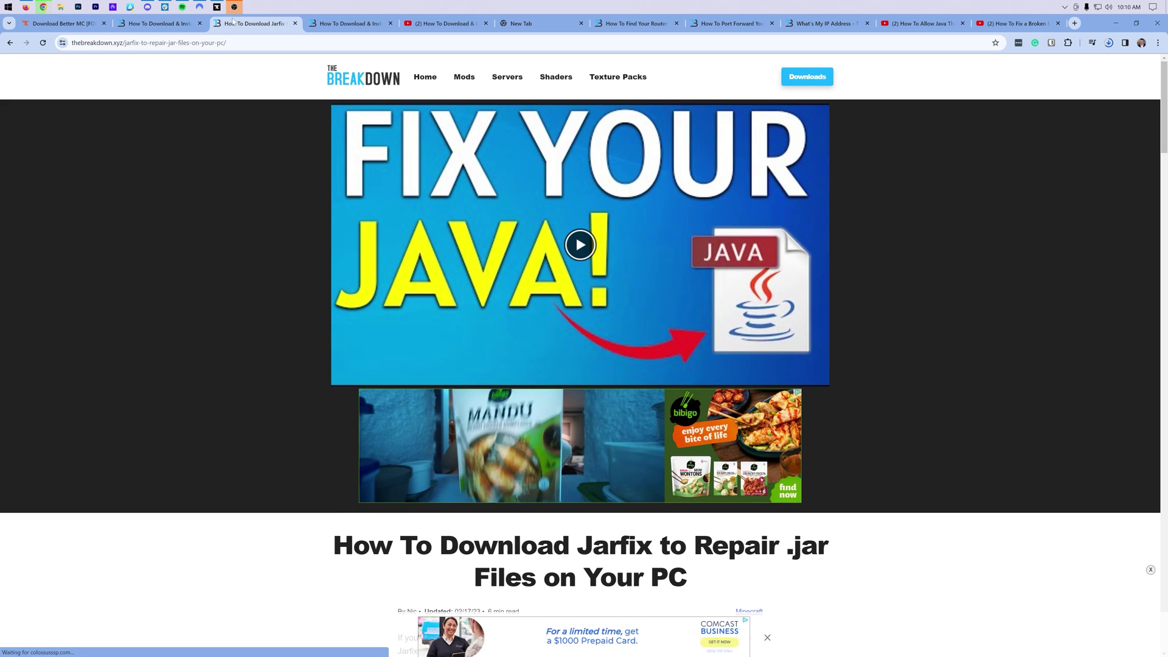
{"action": "left_click", "coordinate": [152, 24]}
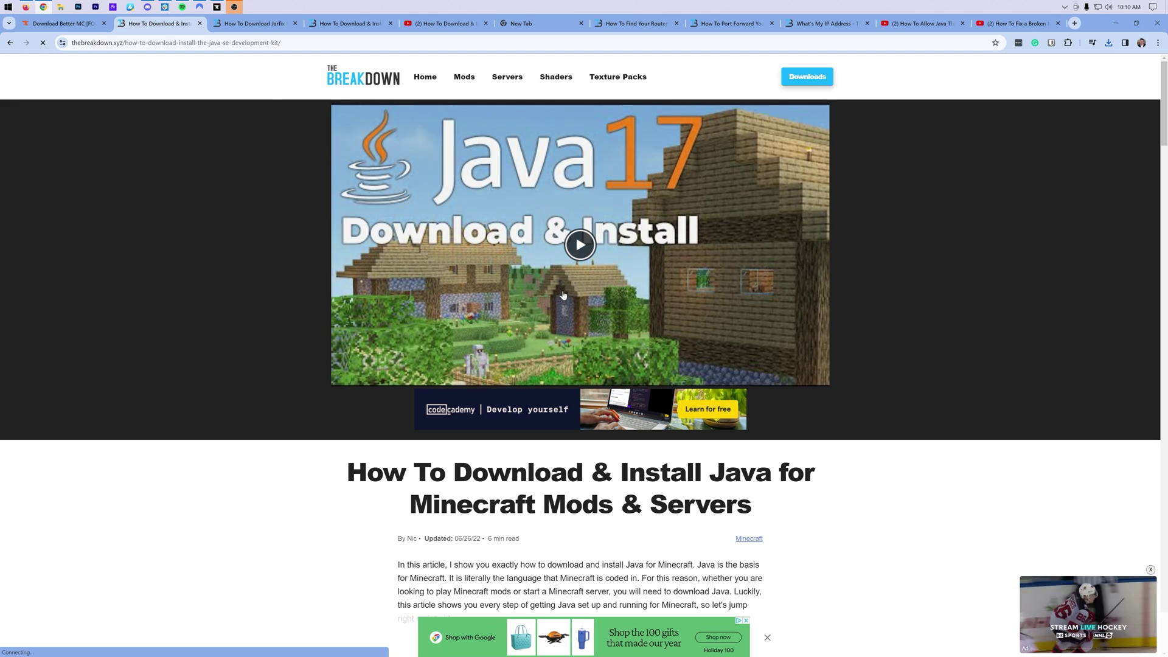
{"action": "left_click", "coordinate": [245, 25]}
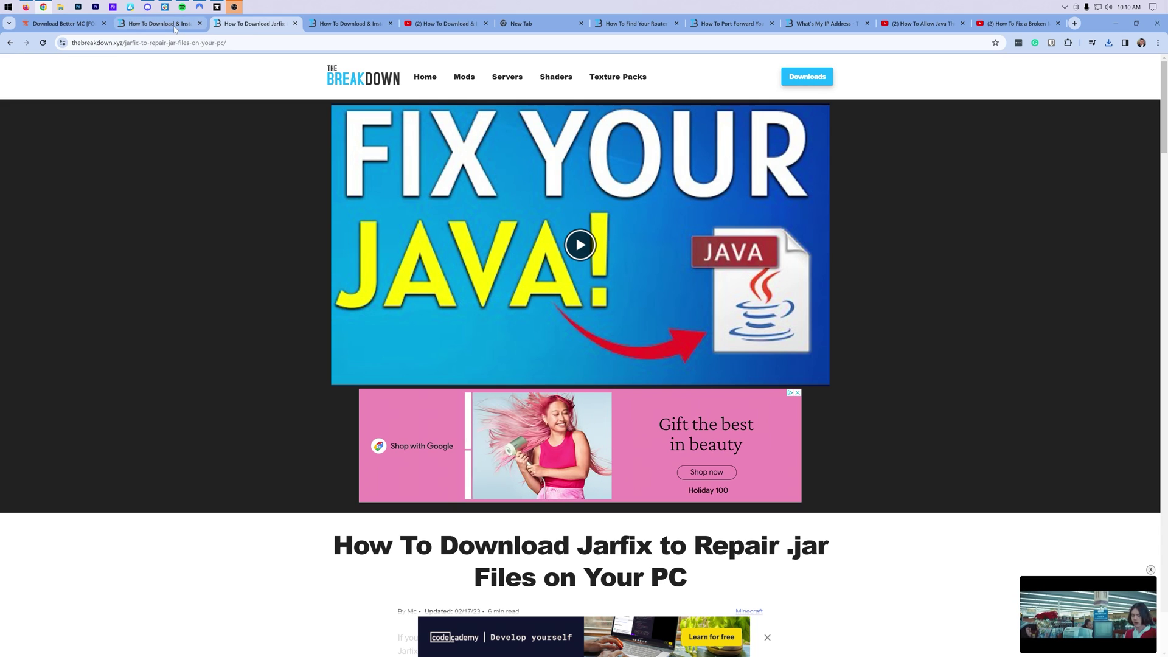
{"action": "key", "text": "ctrl+shift+Tab"}
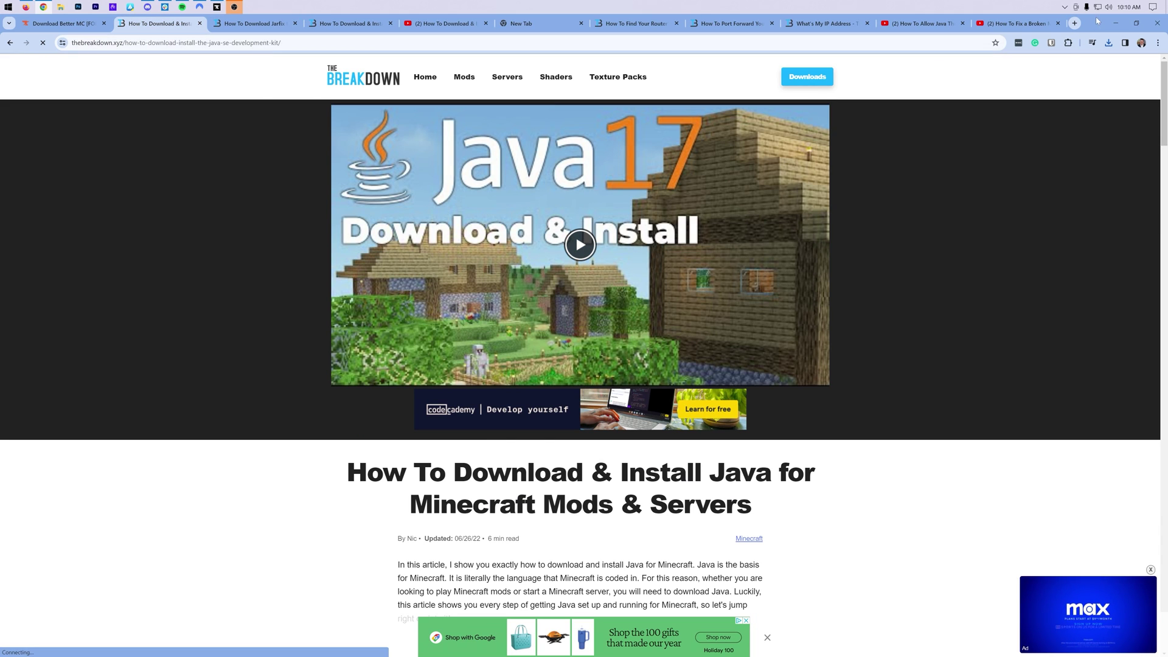
Minimize the browser and CurseForge app, and create a desktop folder named "SimpleGameHosting.com - BMC4"
{"action": "left_click", "coordinate": [1116, 23]}
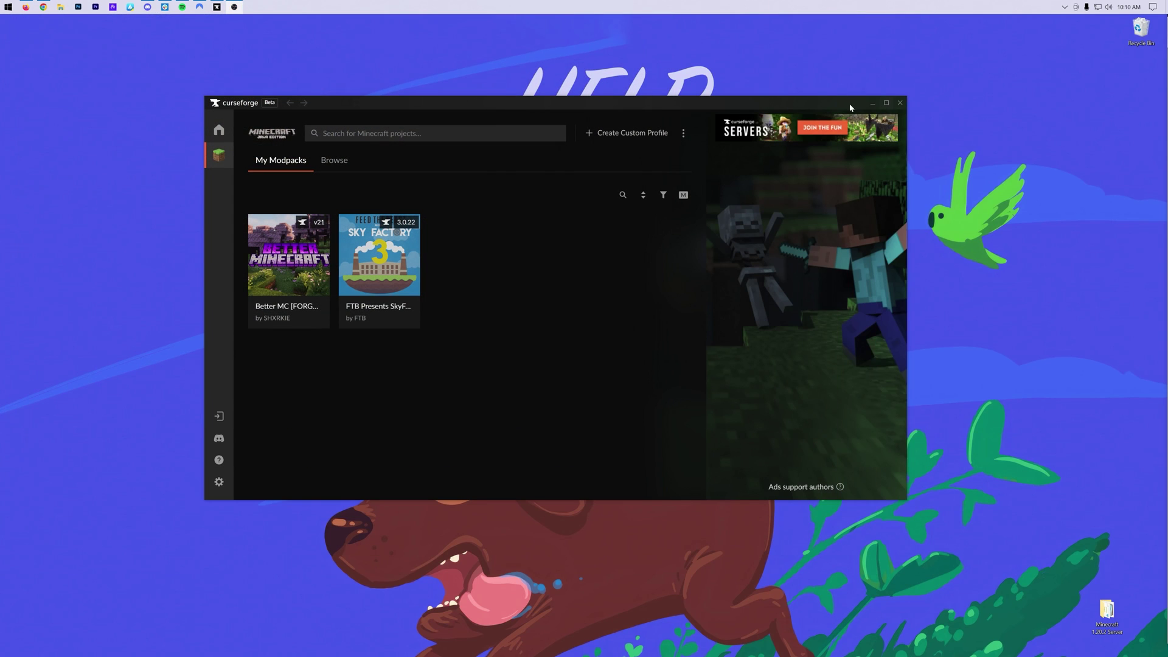
{"action": "left_click", "coordinate": [873, 105]}
{"action": "right_click", "coordinate": [320, 115]}
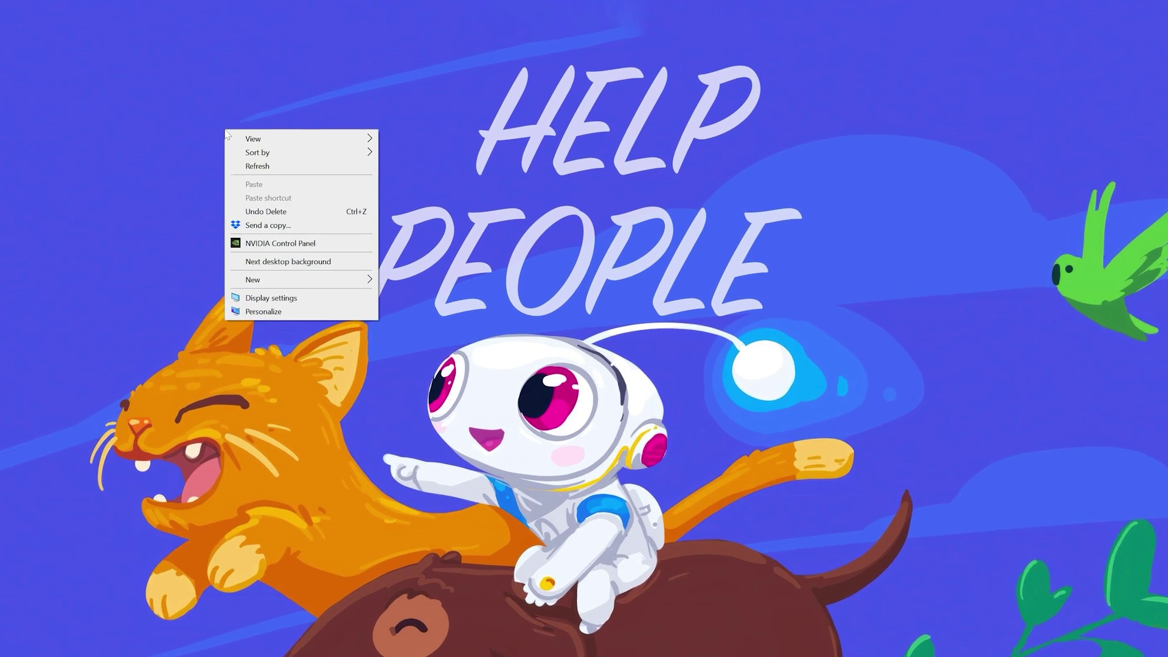
{"action": "mouse_move", "coordinate": [369, 224]}
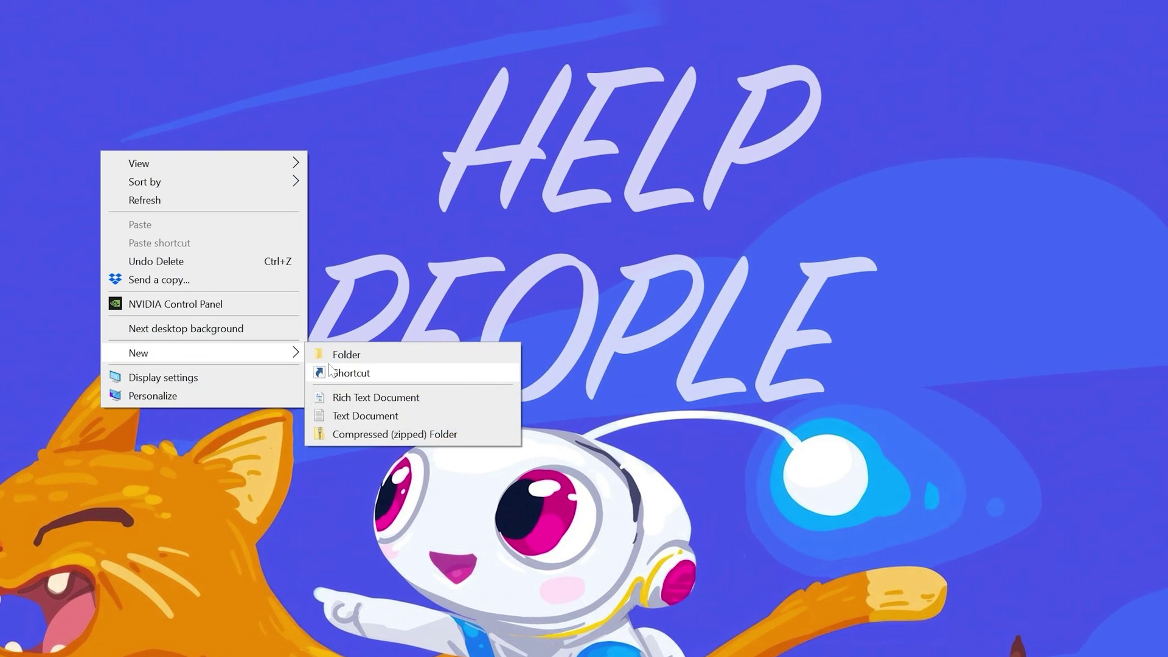
{"action": "left_click", "coordinate": [331, 356]}
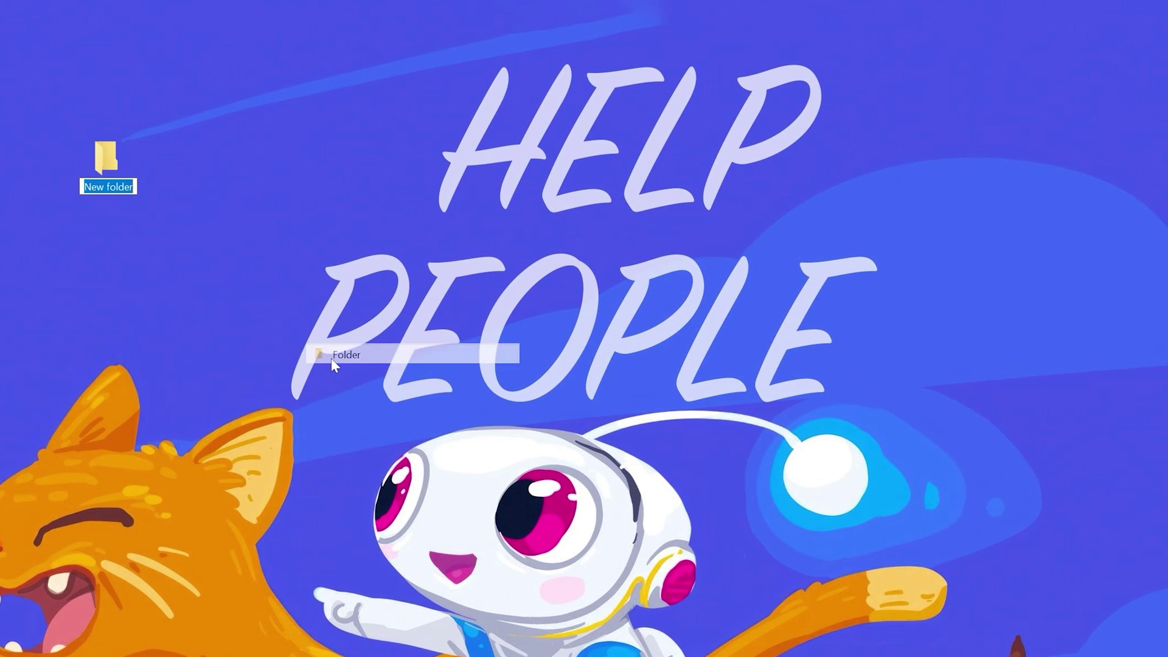
{"action": "type", "text": "SimpleGameHosting"}
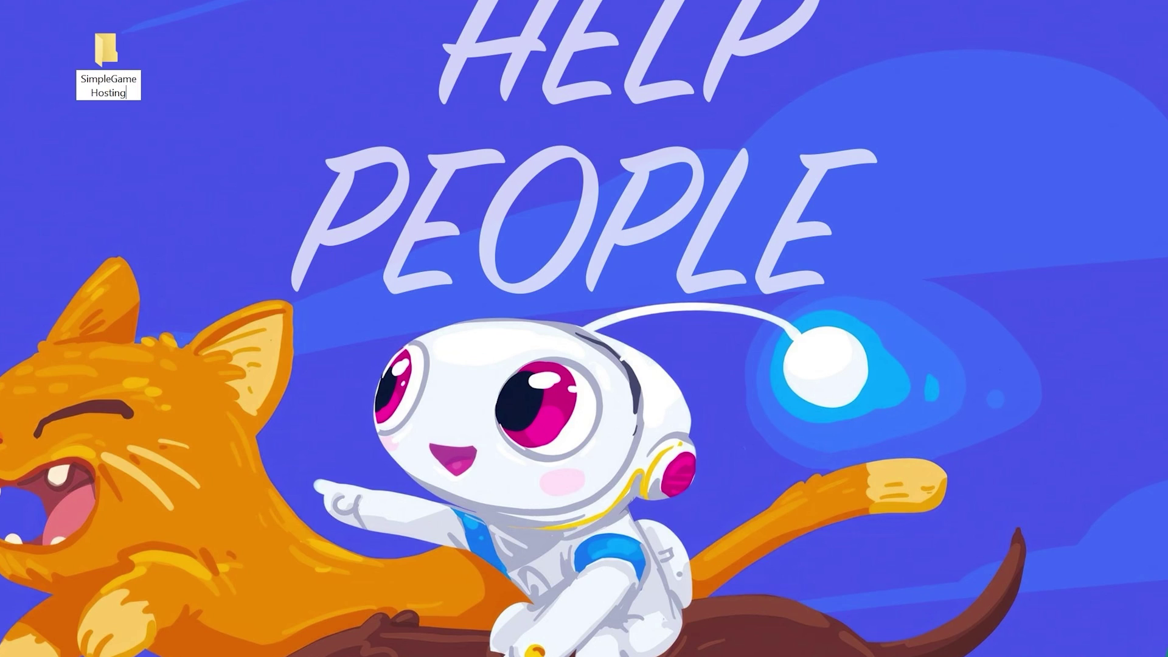
{"action": "type", "text": ".com - BMC4"}
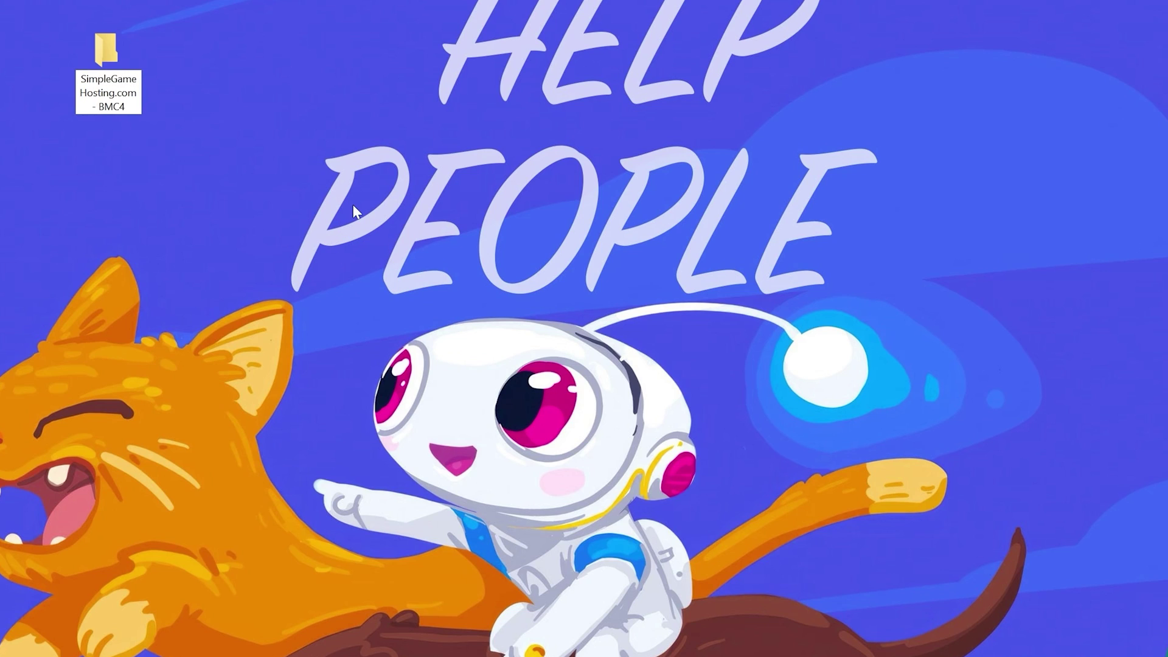
{"action": "key", "text": "Return"}
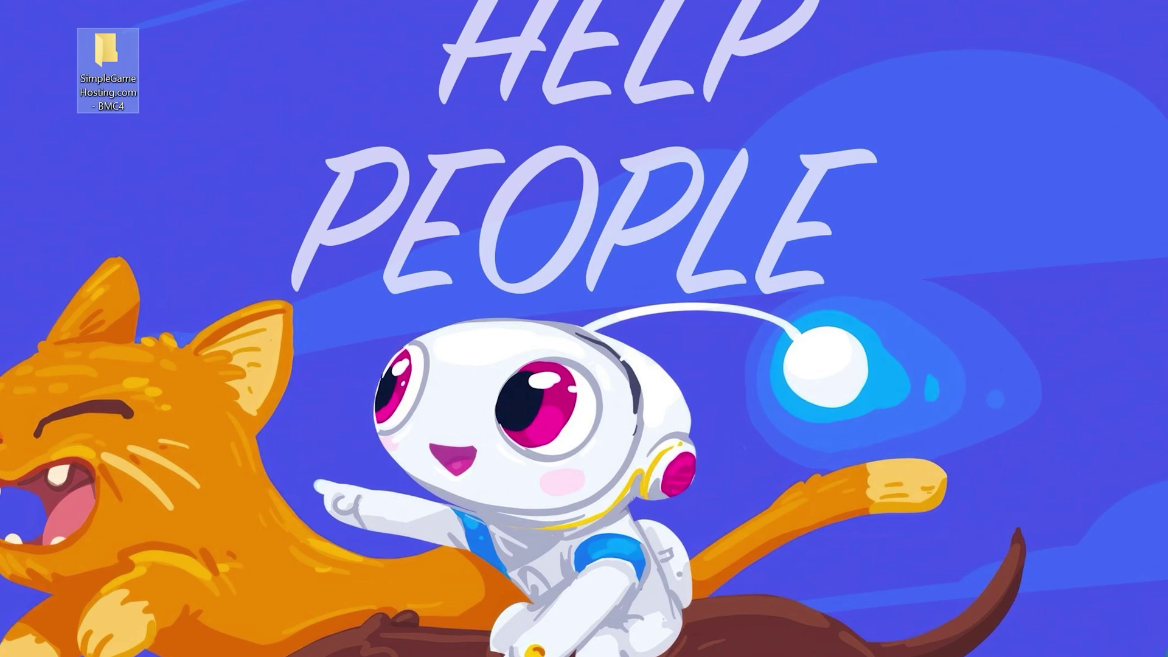
Move BMC4_FORGE_1.20.1_Server_Pack_v21.zip from Downloads into the SimpleGameHosting.com - BMC4 desktop folder
{"action": "key", "text": "super+e"}
{"action": "left_click", "coordinate": [239, 334]}
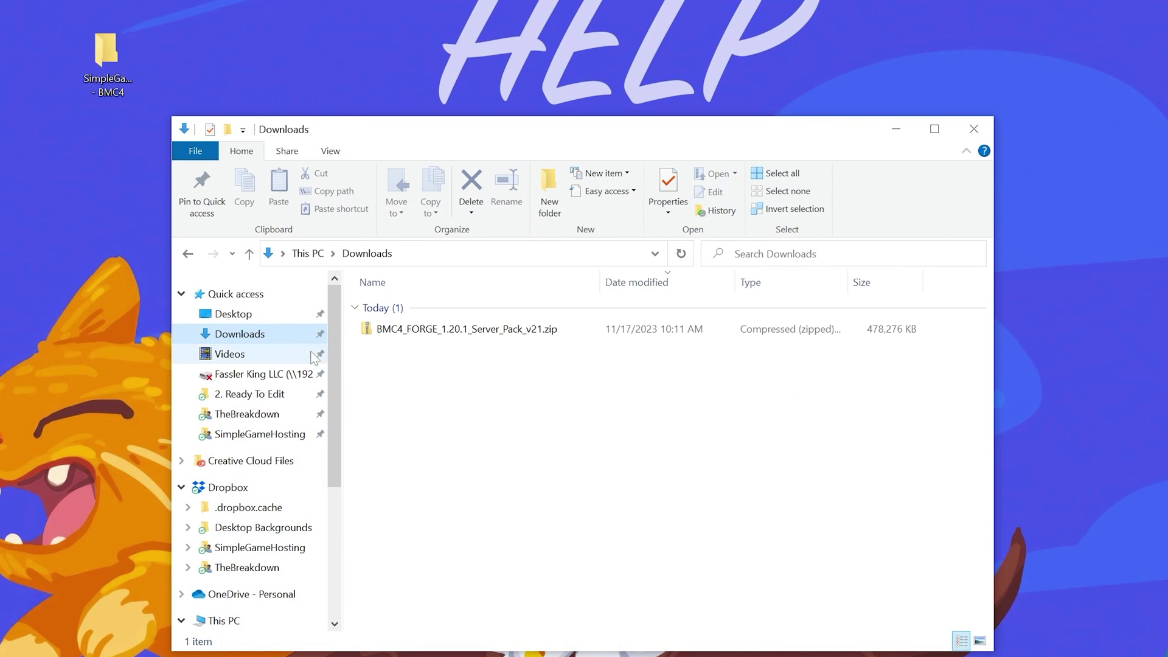
{"action": "left_click", "coordinate": [453, 336]}
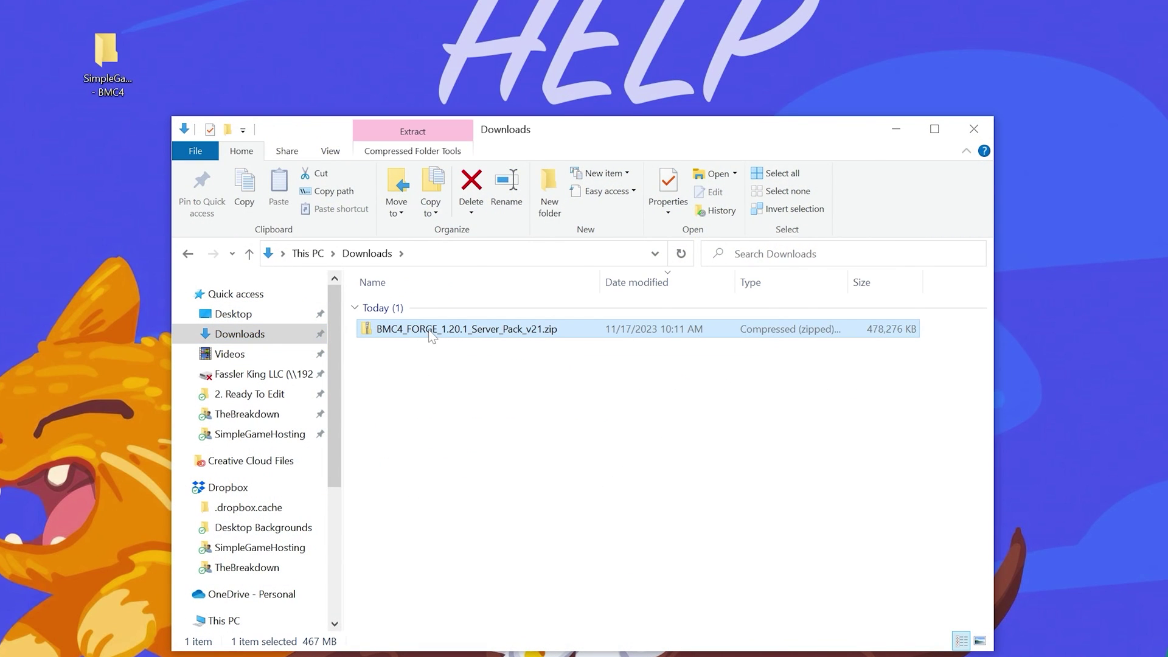
{"action": "left_click_drag", "start_coordinate": [444, 331], "coordinate": [84, 54]}
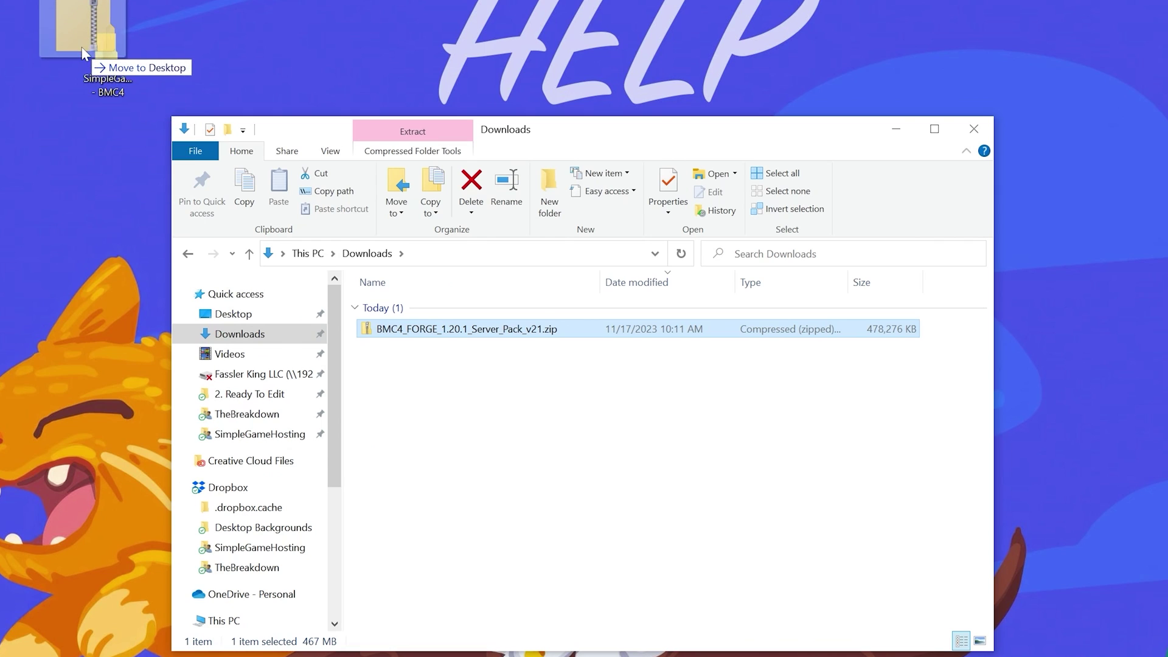
{"action": "left_click_drag", "start_coordinate": [84, 53], "coordinate": [152, 67]}
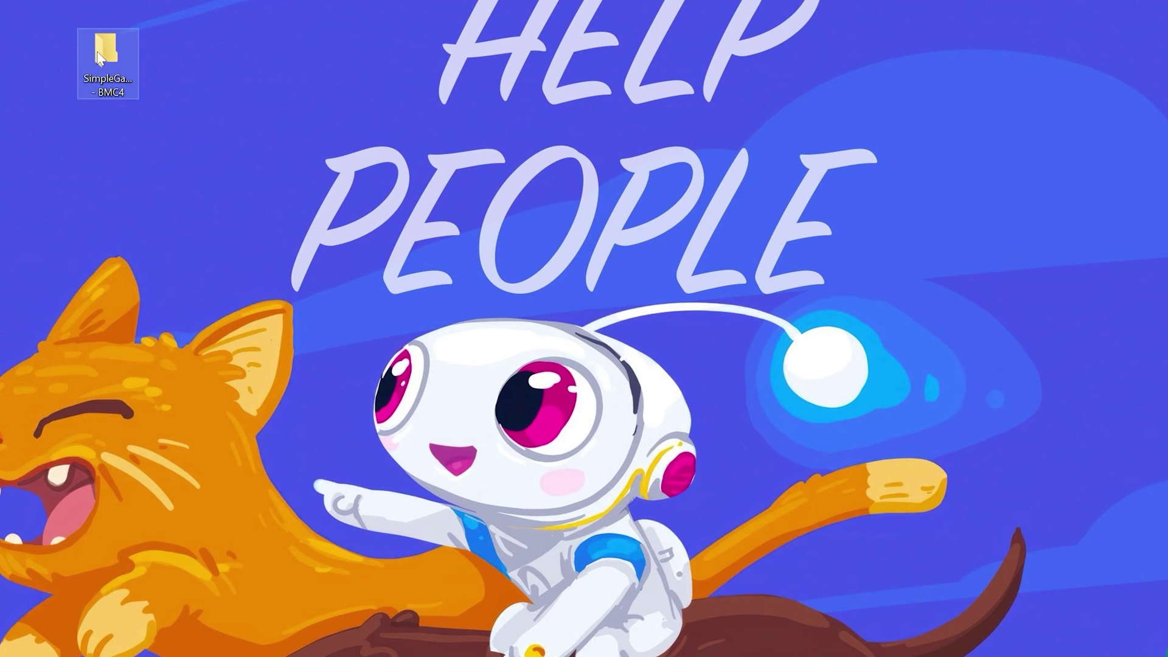
Extract BMC4_FORGE_1.20.1_Server_Pack_v21.zip into its own subfolder of the SimpleGameHosting.com - BMC4 folder and close the extracted folder's window
{"action": "double_click", "coordinate": [99, 58]}
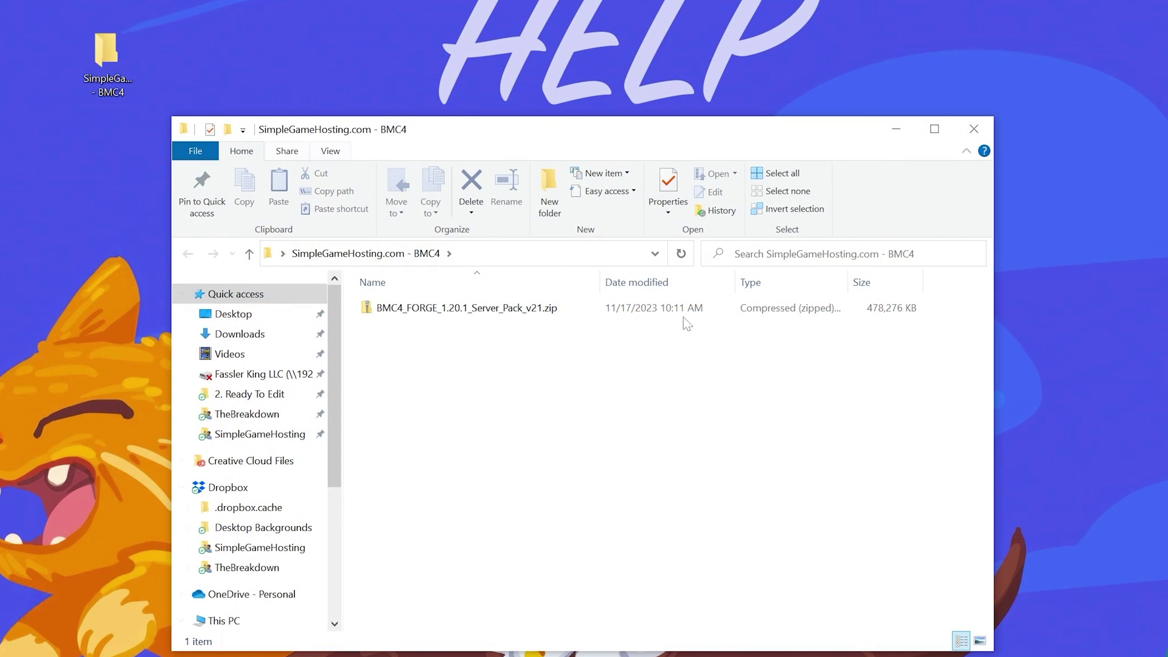
{"action": "right_click", "coordinate": [398, 306]}
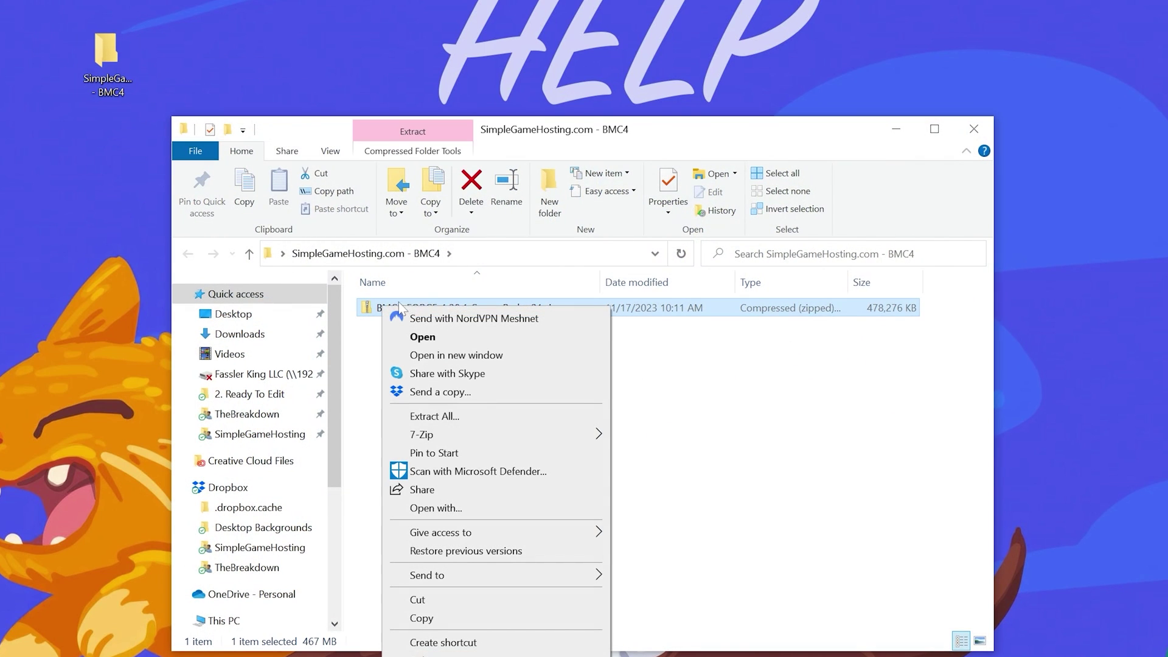
{"action": "left_click", "coordinate": [434, 417]}
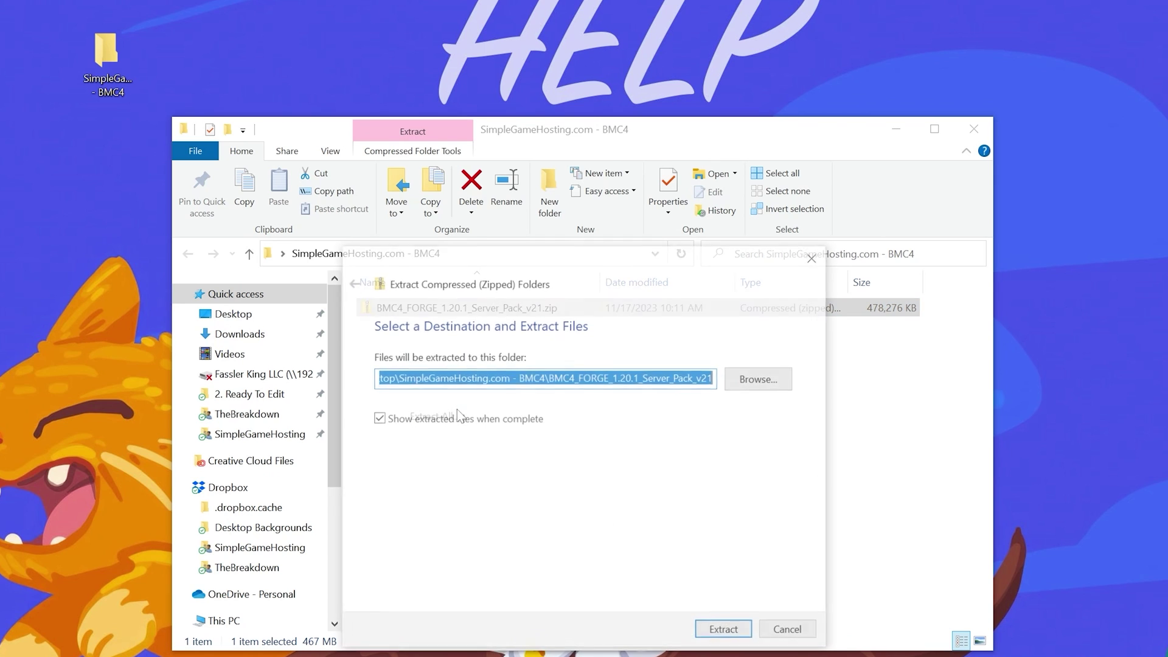
{"action": "left_click", "coordinate": [746, 635]}
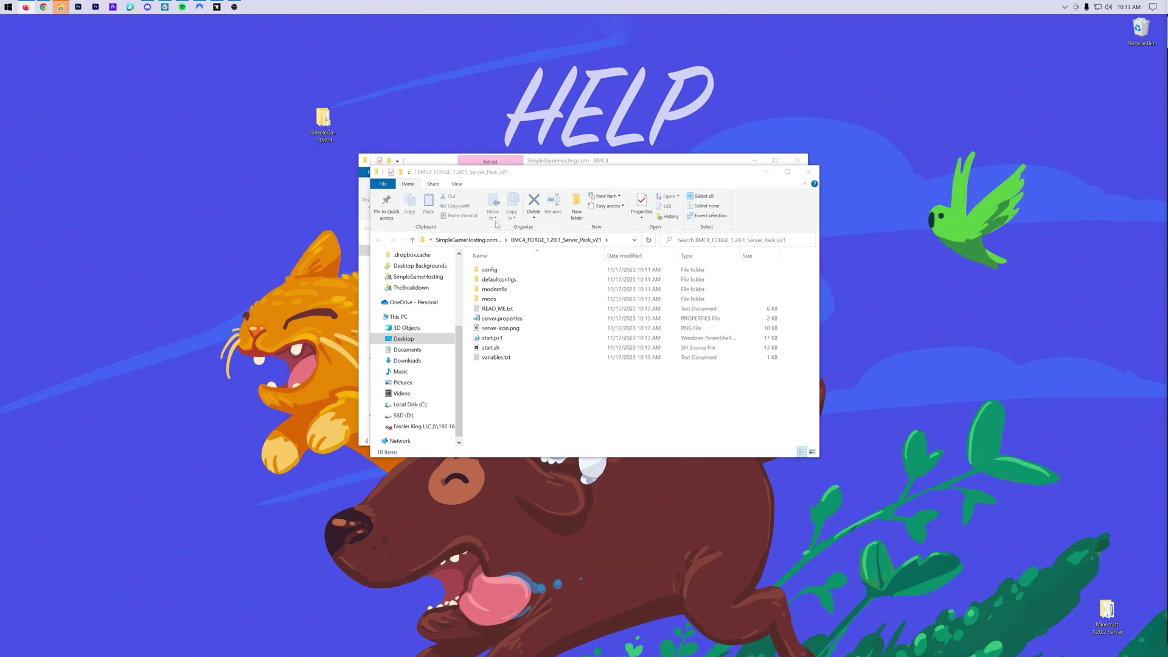
{"action": "left_click", "coordinate": [807, 173]}
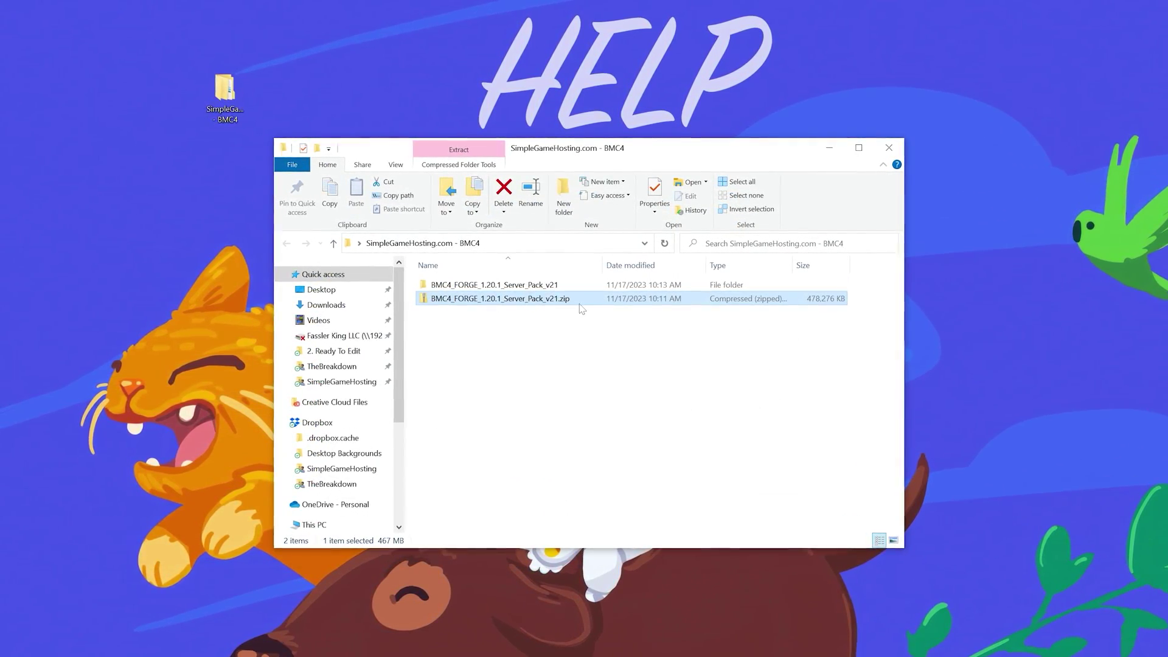
Make sure file name extensions are shown, and delete BMC4_FORGE_1.20.1_Server_Pack_v21.zip from the SimpleGameHosting.com - BMC4 folder
{"action": "left_click", "coordinate": [395, 164]}
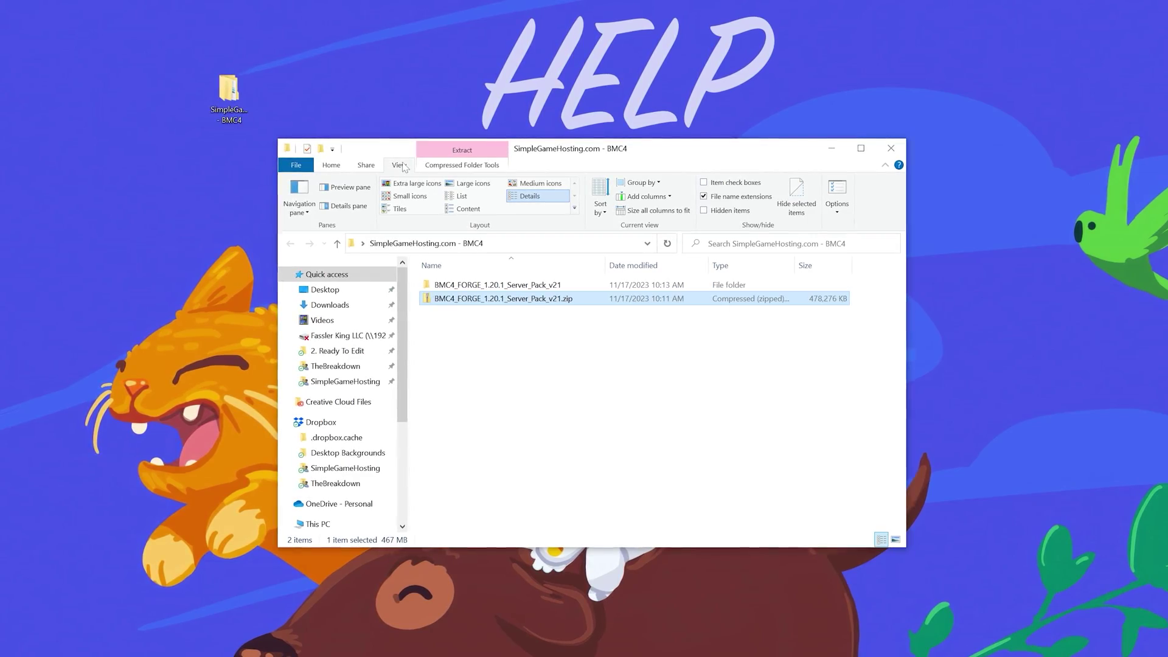
{"action": "left_click", "coordinate": [707, 199]}
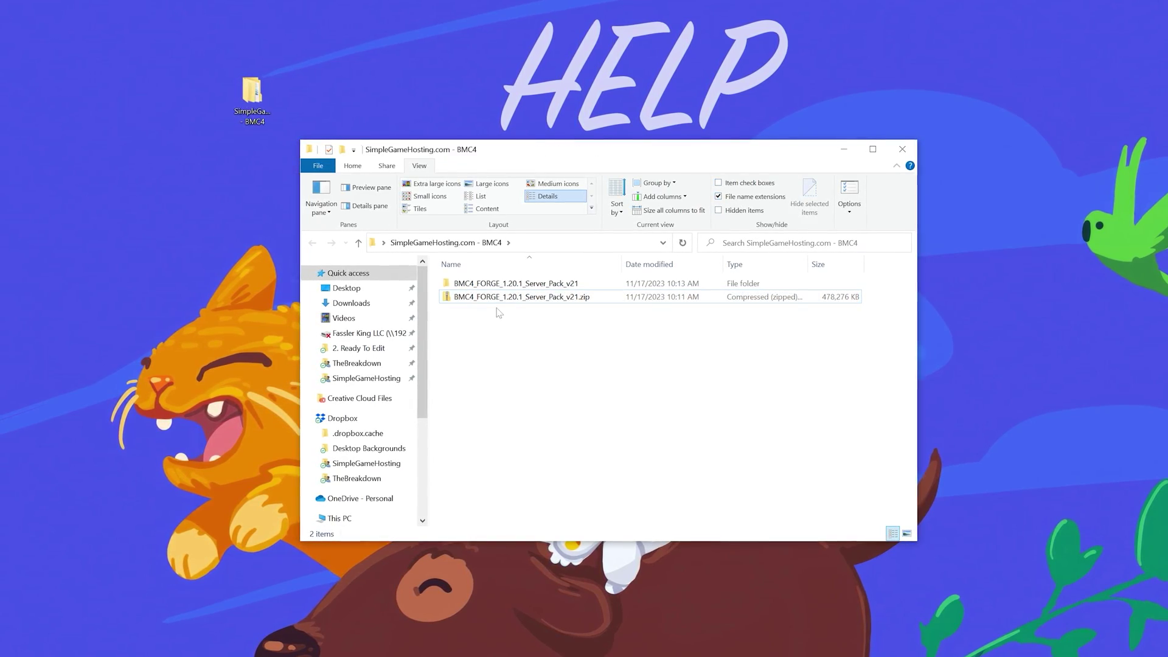
{"action": "left_click_drag", "start_coordinate": [517, 297], "coordinate": [526, 280]}
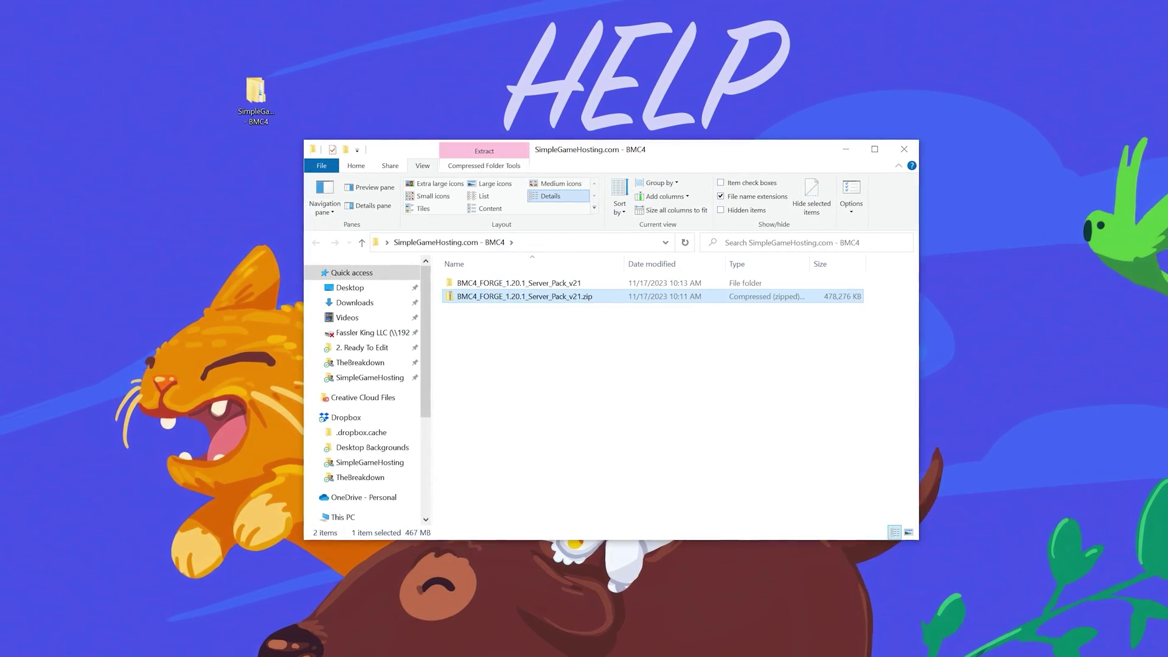
{"action": "key", "text": "Delete"}
Move all contents of the BMC4_FORGE_1.20.1_Server_Pack_v21 subfolder into the SimpleGameHosting.com - BMC4 desktop folder
{"action": "left_click", "coordinate": [536, 285]}
{"action": "double_click", "coordinate": [541, 288]}
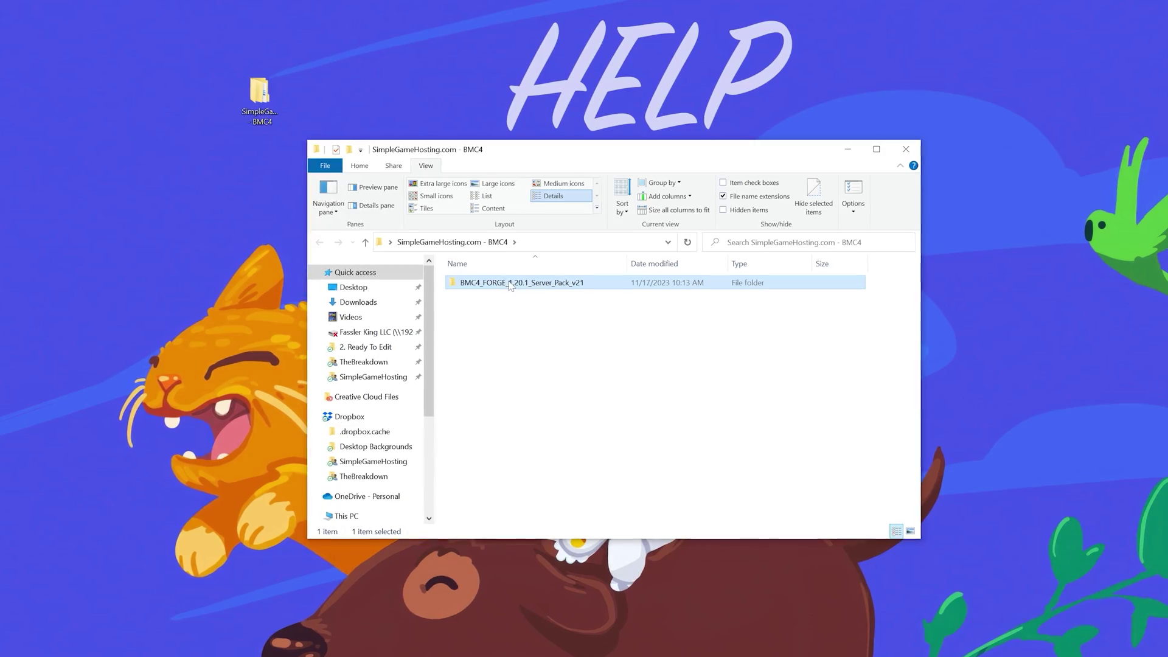
{"action": "left_click_drag", "start_coordinate": [522, 471], "coordinate": [465, 275]}
{"action": "left_click_drag", "start_coordinate": [535, 308], "coordinate": [271, 104]}
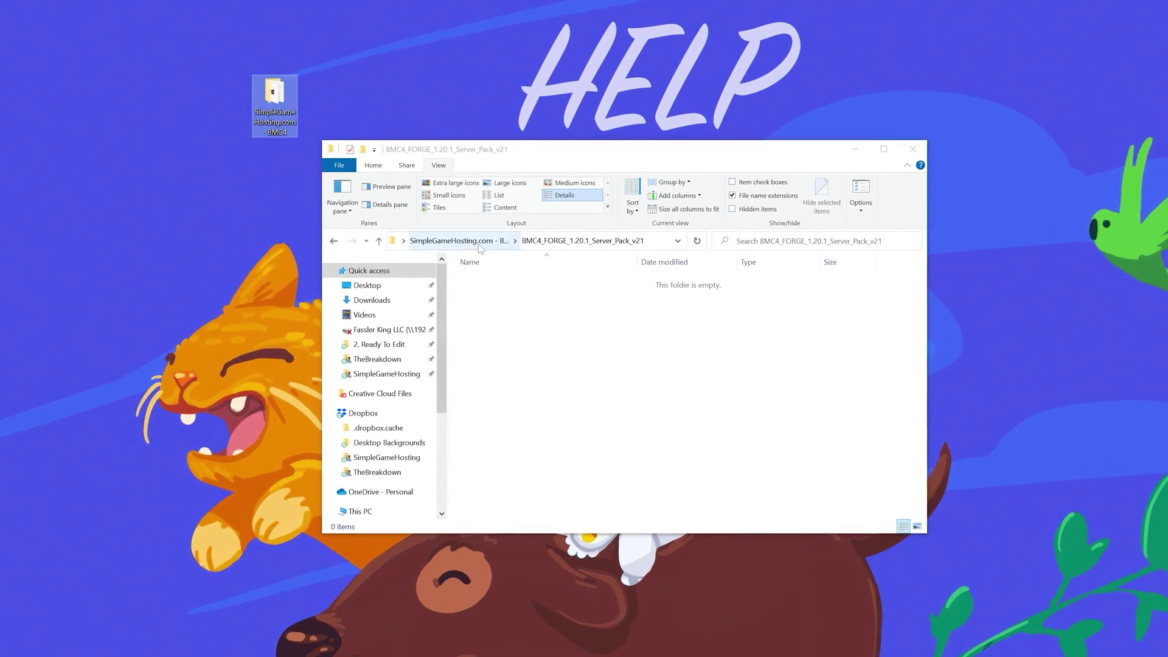
Reopen the SimpleGameHosting.com - BMC4 folder and delete the emptied BMC4_FORGE_1.20.1_Server_Pack_v21 subfolder
{"action": "left_click", "coordinate": [478, 242]}
{"action": "key", "text": "alt+F4"}
{"action": "double_click", "coordinate": [267, 91]}
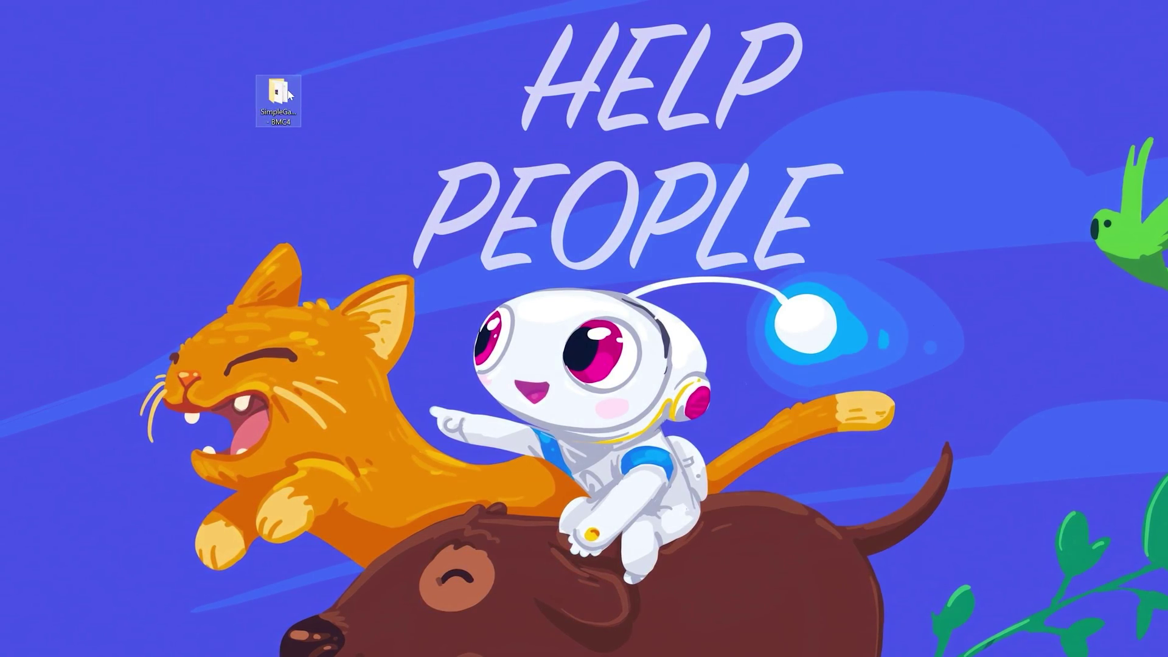
{"action": "left_click", "coordinate": [535, 279]}
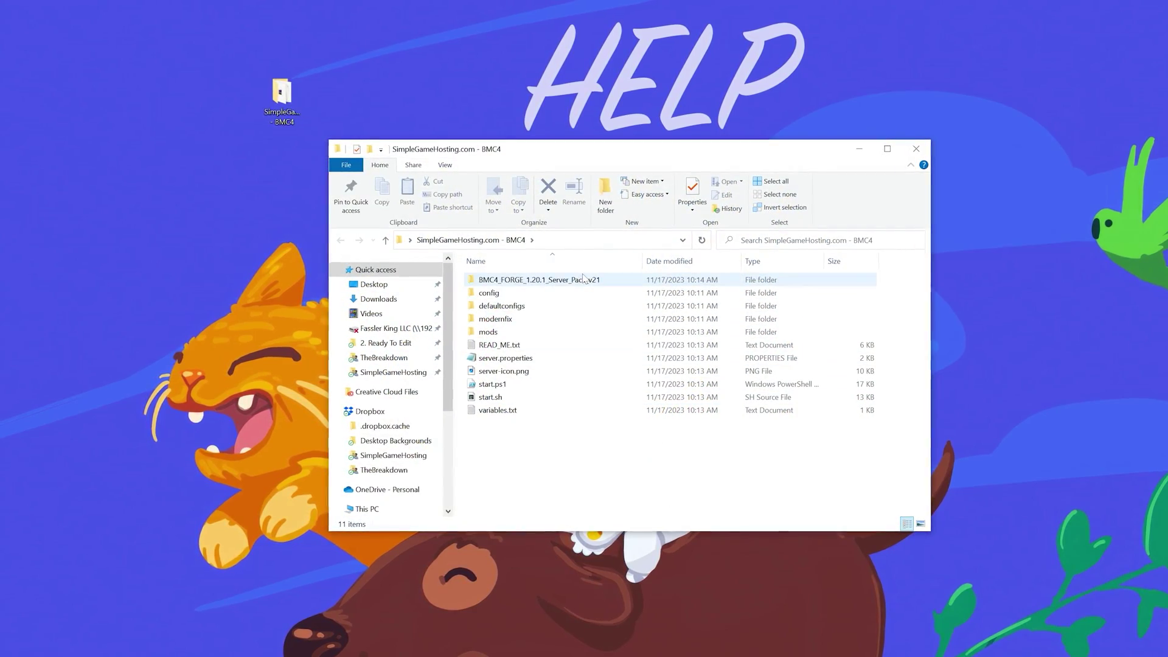
{"action": "left_click_drag", "start_coordinate": [284, 96], "coordinate": [284, 98]}
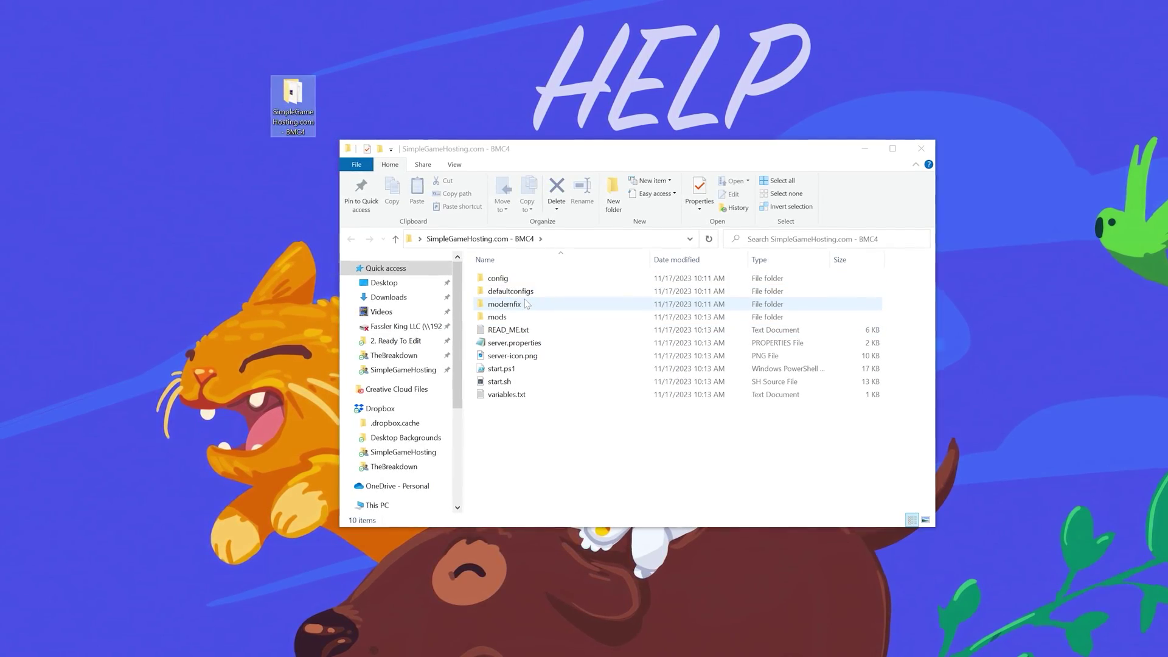
Read the server startup, RAM and Windows 11 instructions in READ_ME.txt, and close the file
{"action": "double_click", "coordinate": [528, 334]}
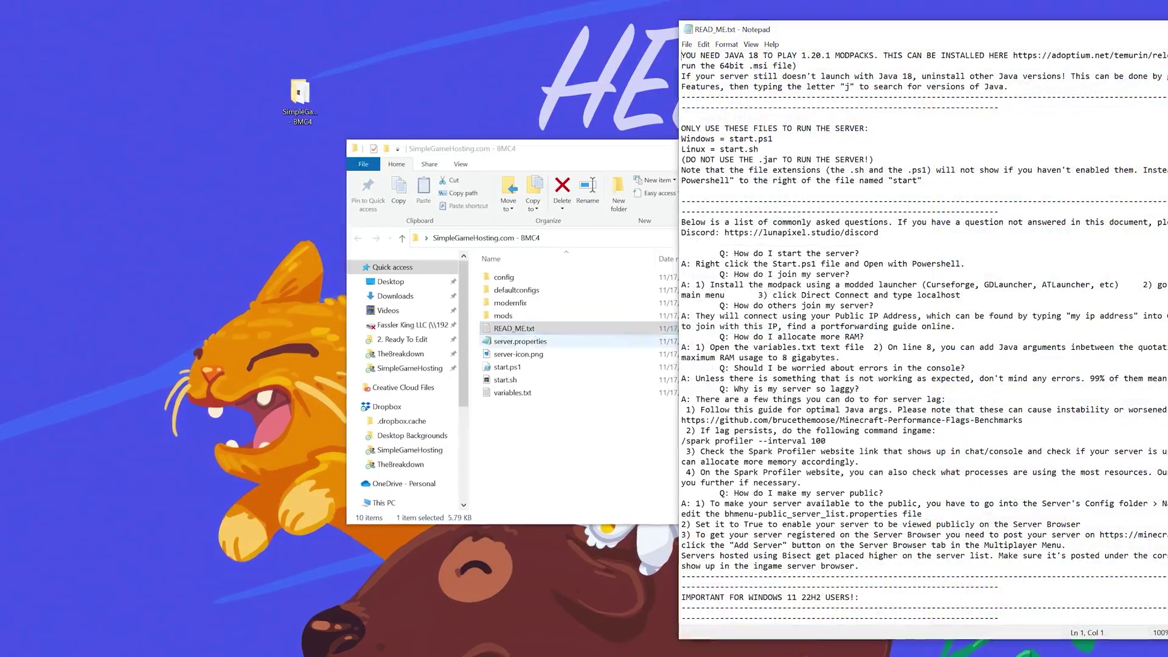
{"action": "left_click_drag", "start_coordinate": [794, 37], "coordinate": [498, 14]}
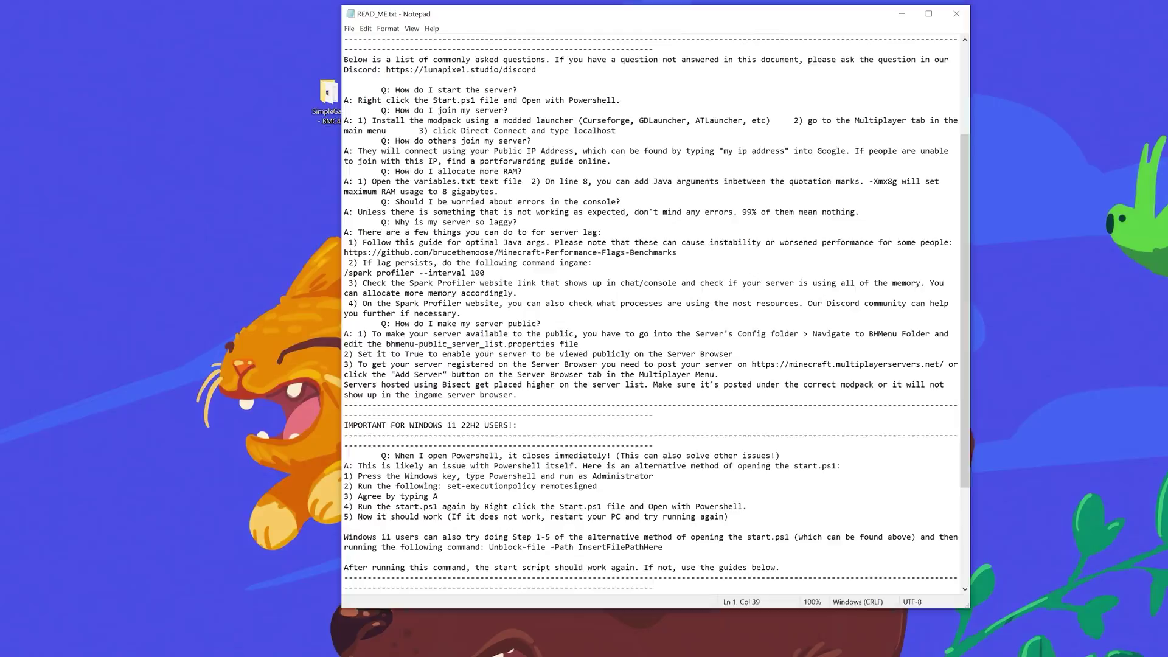
{"action": "left_click", "coordinate": [960, 15]}
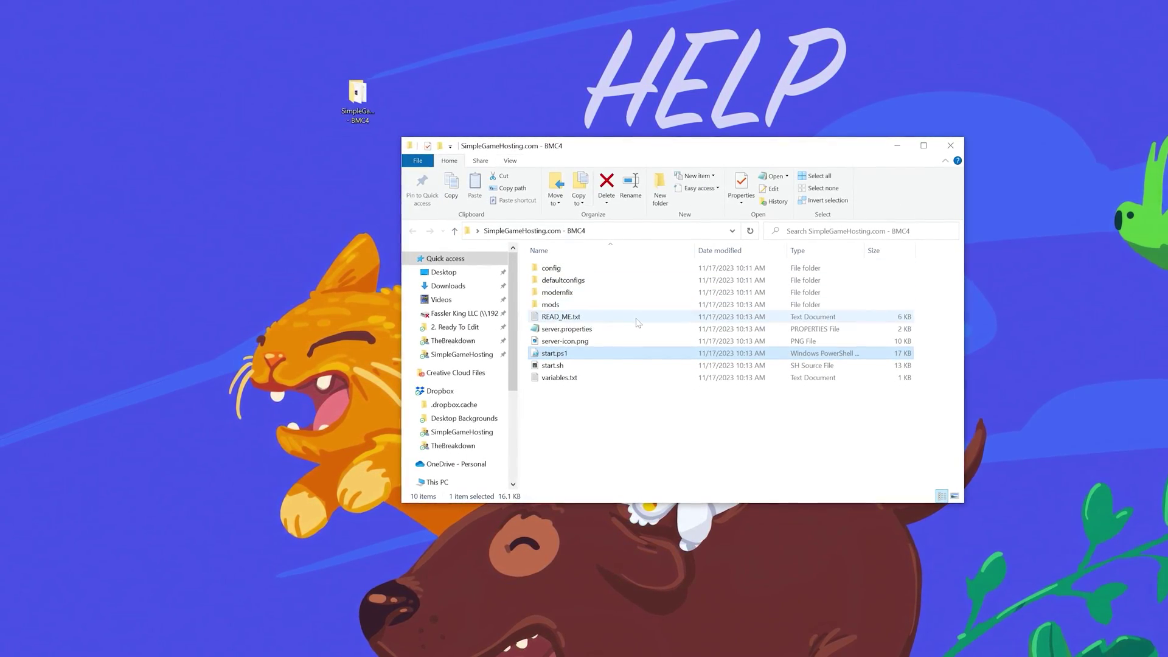
Run start.ps1 with PowerShell, allow it past the security warning, and answer Yes to continue despite spaces in the path
{"action": "right_click", "coordinate": [598, 358]}
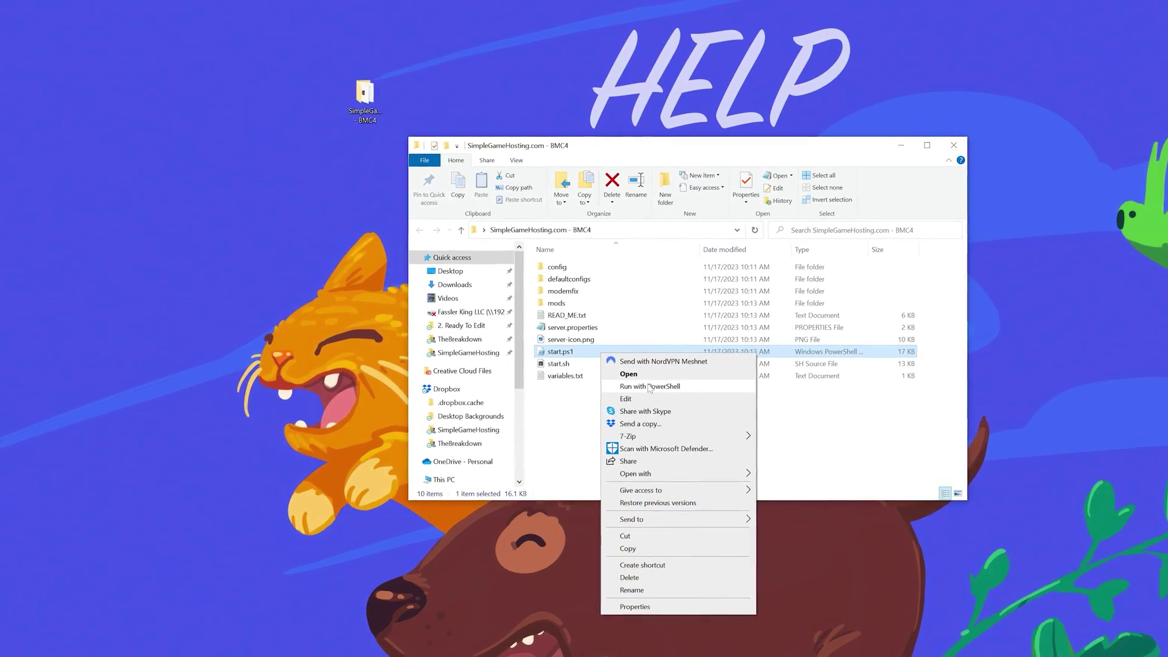
{"action": "left_click", "coordinate": [629, 374]}
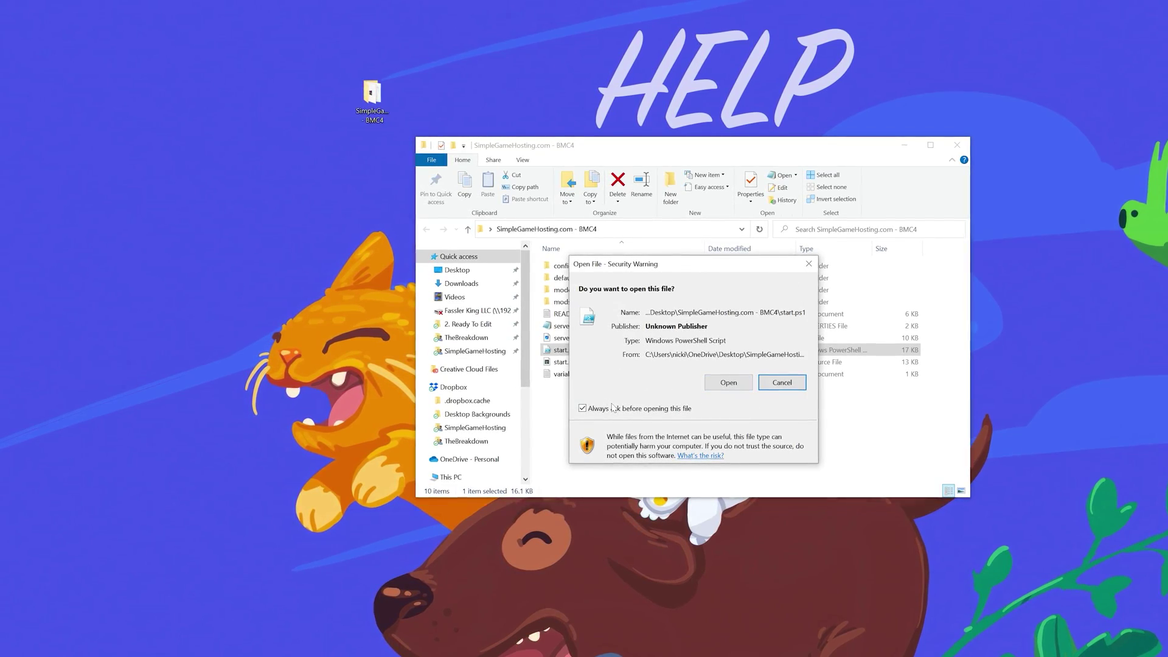
{"action": "key", "text": "alt+o"}
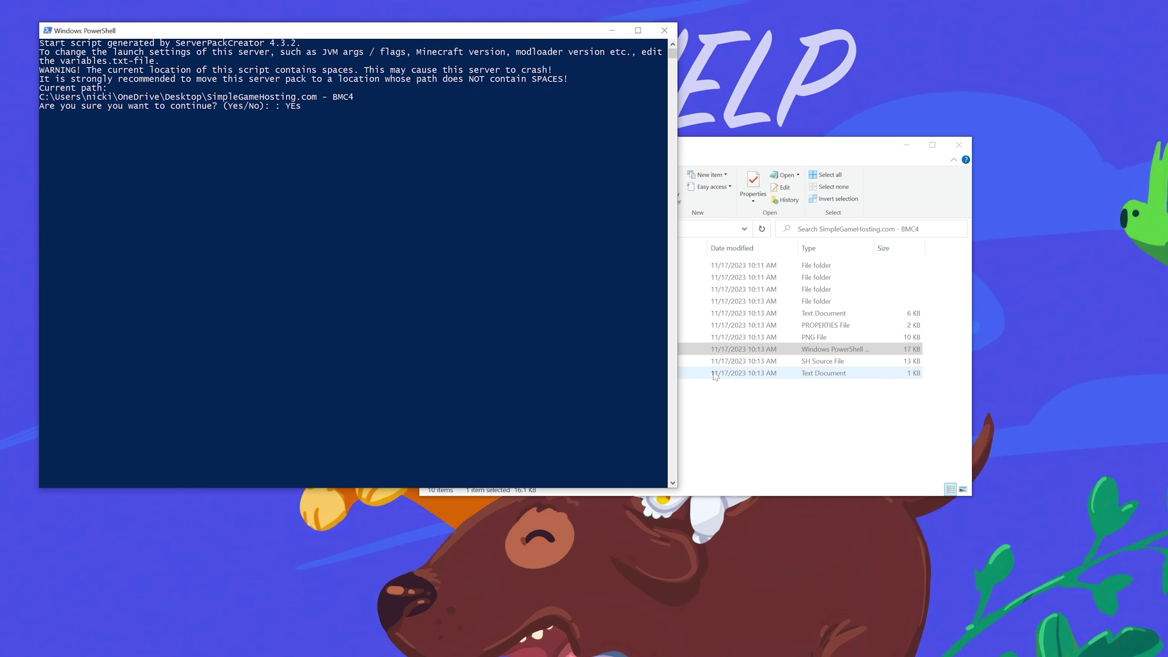
{"action": "key", "text": "Return"}
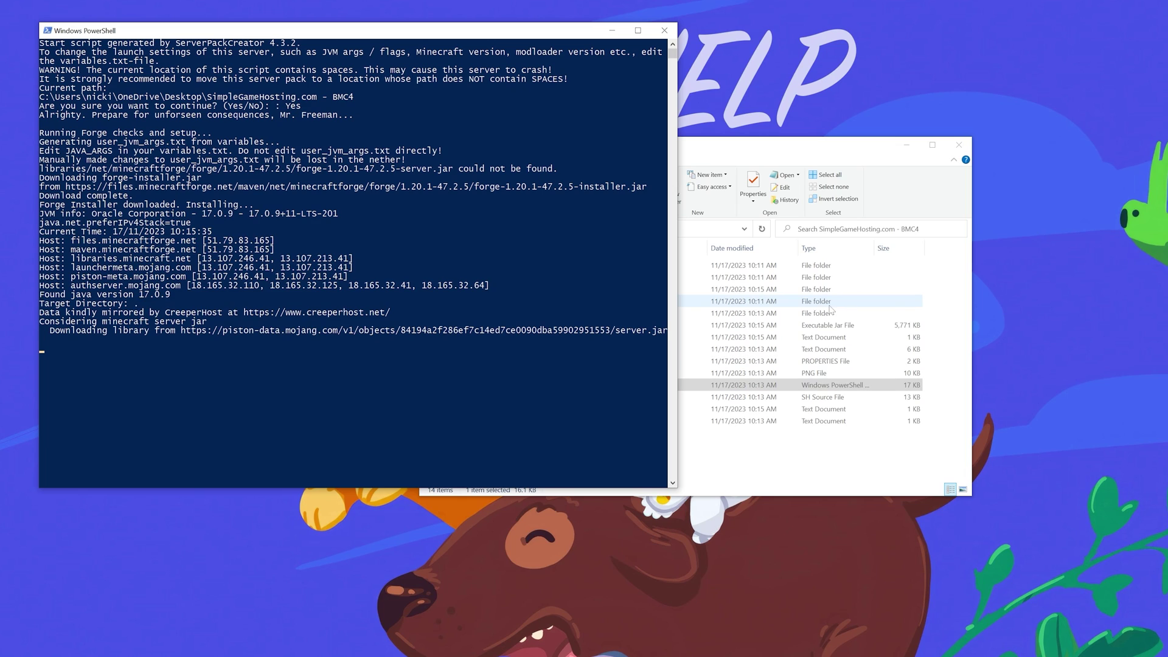
Accept Mojang's EULA in the server console by answering "I agree"
{"action": "left_click", "coordinate": [834, 466]}
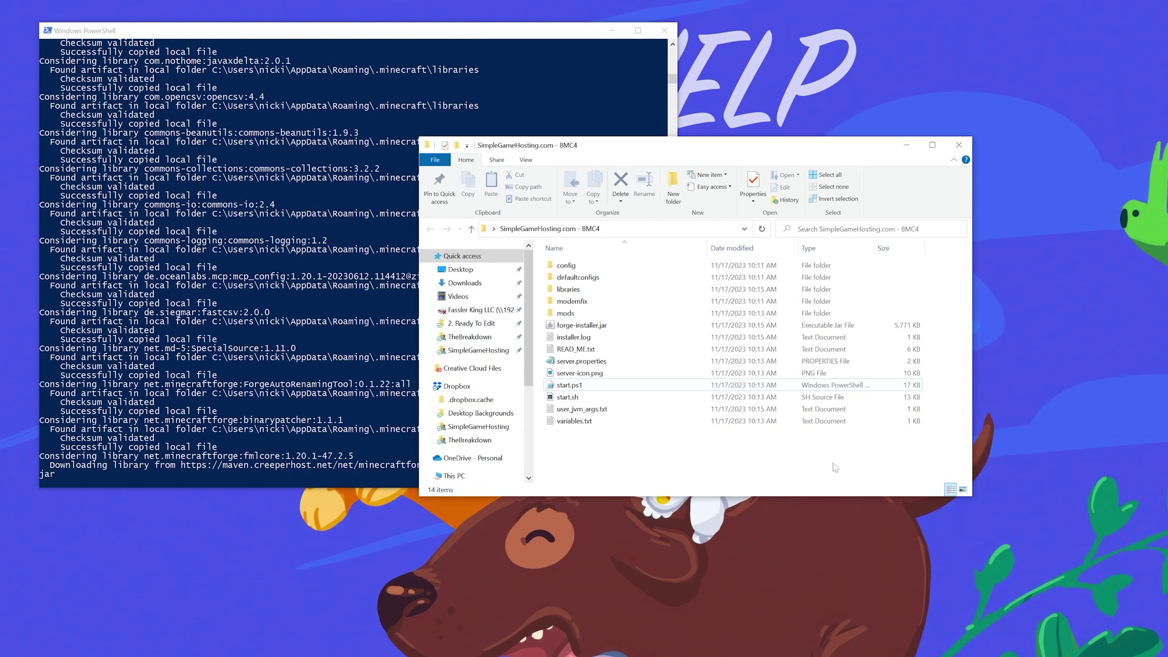
{"action": "left_click", "coordinate": [262, 293]}
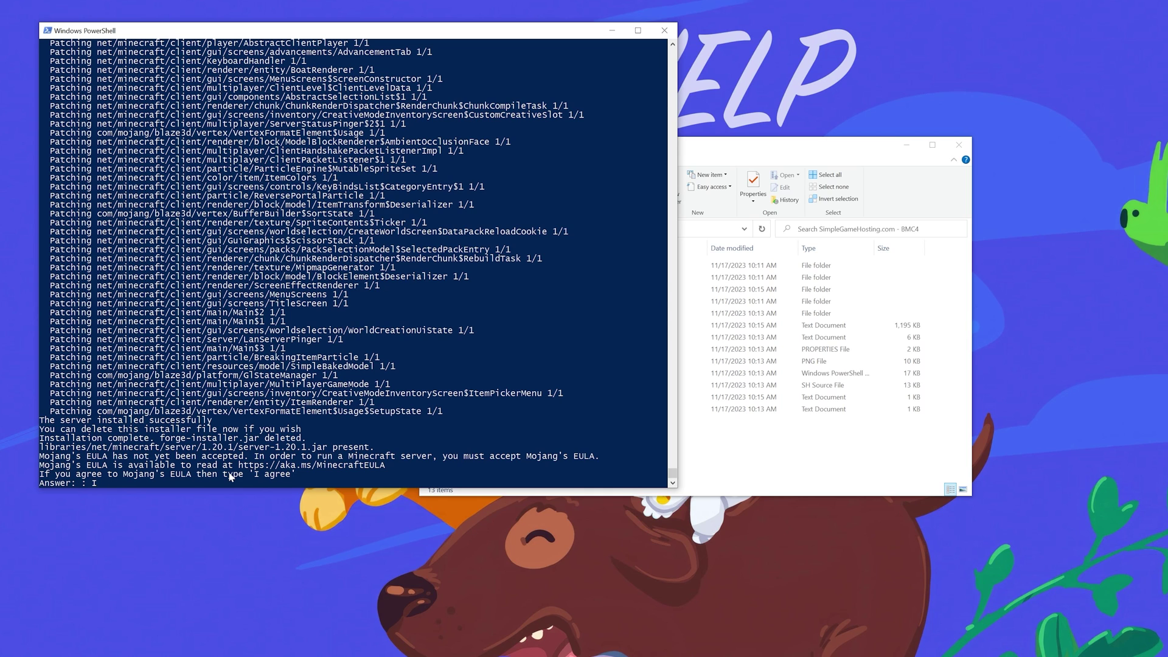
{"action": "key", "text": "Return"}
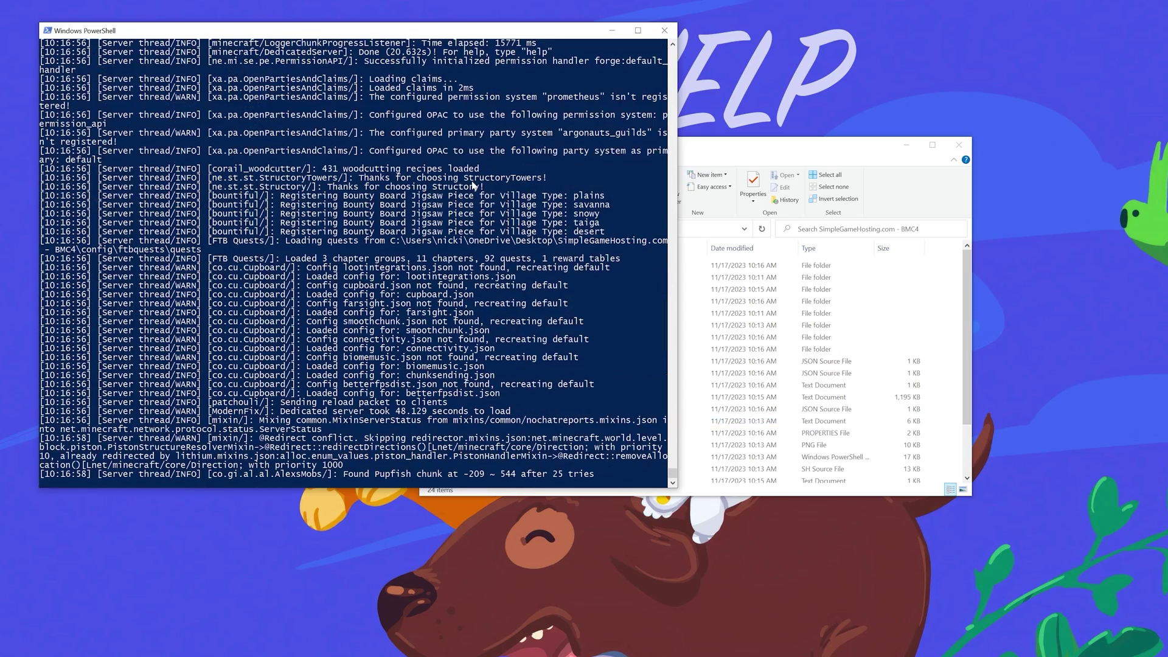
Review the server console's startup log back to the spawn area preparation lines
{"action": "scroll", "coordinate": [356, 152], "scroll_direction": "up", "scroll_amount": 2}
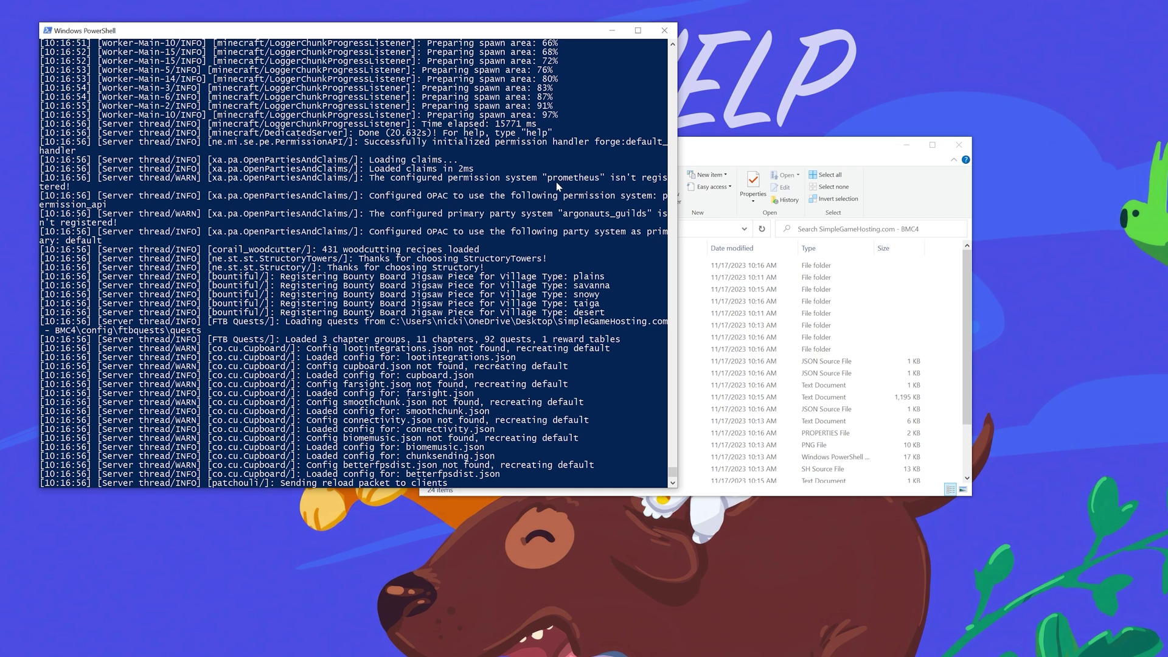
{"action": "scroll", "coordinate": [557, 186], "scroll_direction": "up", "scroll_amount": 5}
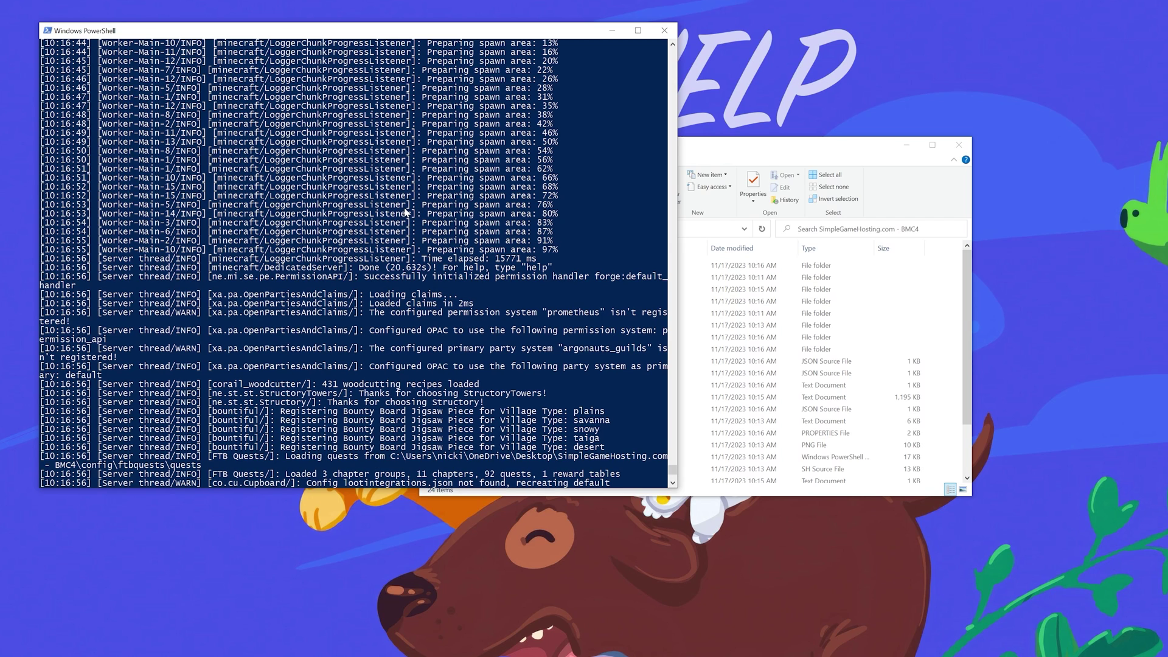
{"action": "scroll", "coordinate": [409, 213], "scroll_direction": "up", "scroll_amount": 1}
{"action": "scroll", "coordinate": [413, 216], "scroll_direction": "down", "scroll_amount": 1}
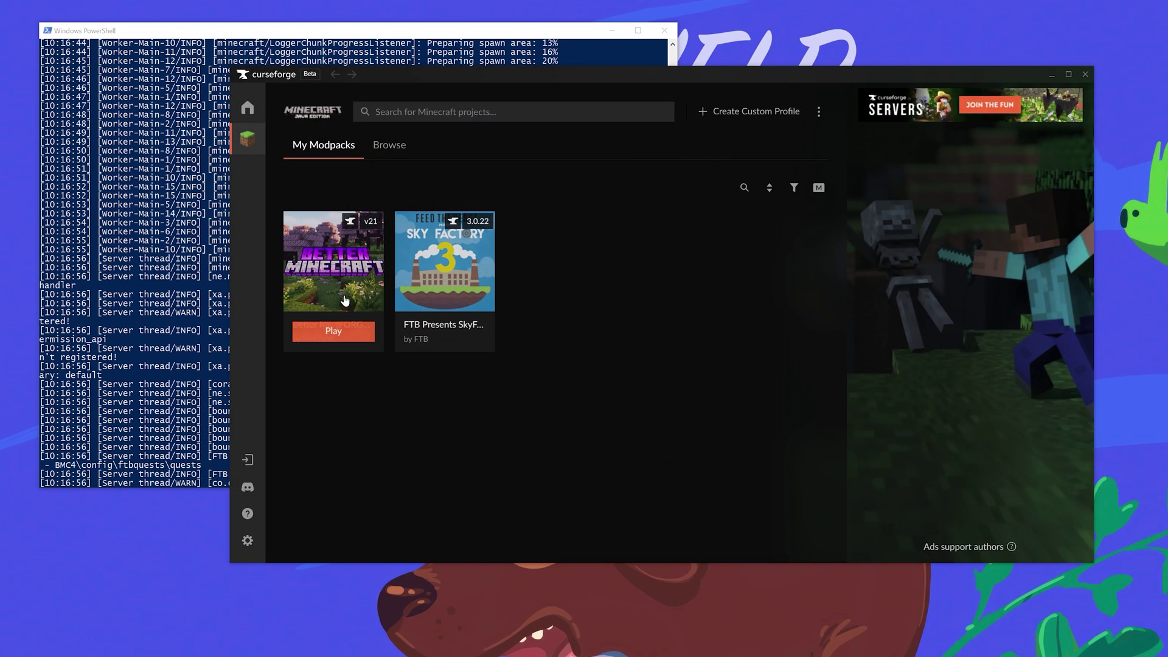
Switch to CurseForge and play the Better Minecraft v21 modpack
{"action": "mouse_move", "coordinate": [328, 278]}
{"action": "left_click", "coordinate": [332, 323]}
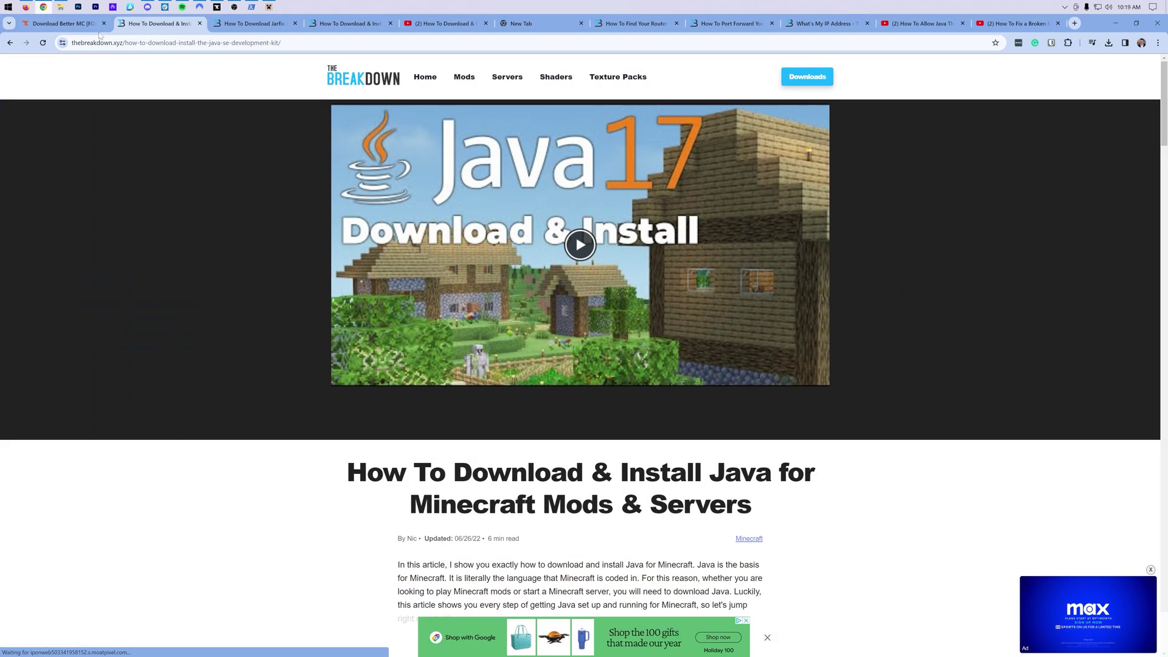
Switch to the browser and view the YouTube guide on downloading and installing Better Minecraft 4 BMC4
{"action": "left_click", "coordinate": [43, 6]}
{"action": "left_click", "coordinate": [443, 24]}
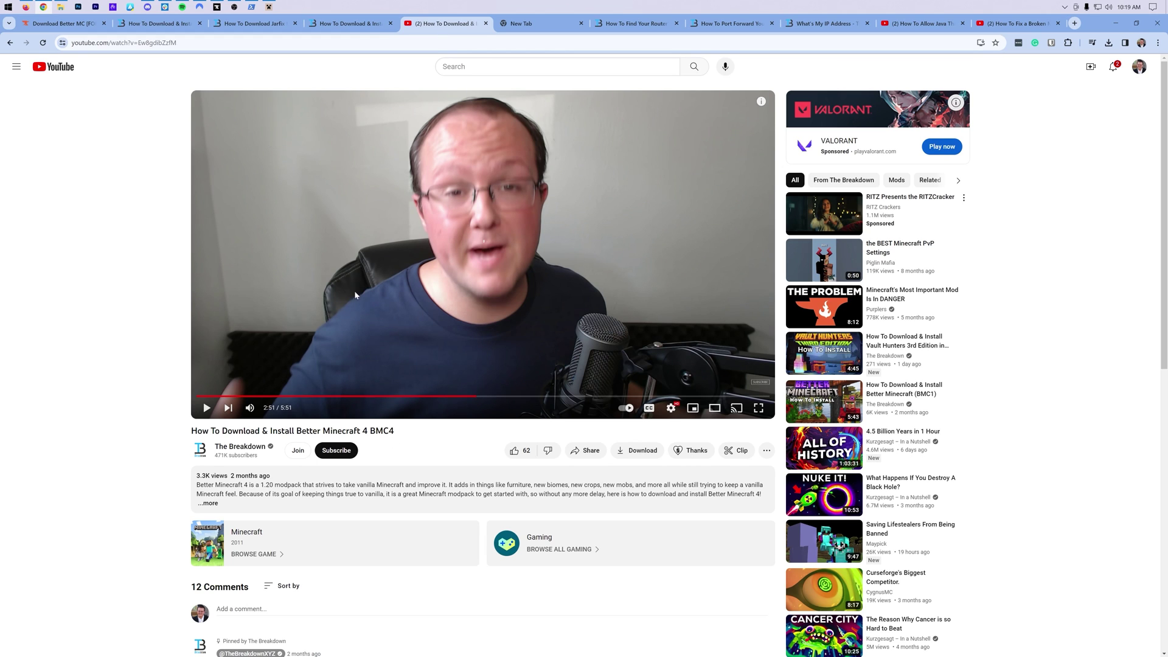
{"action": "left_click", "coordinate": [476, 398]}
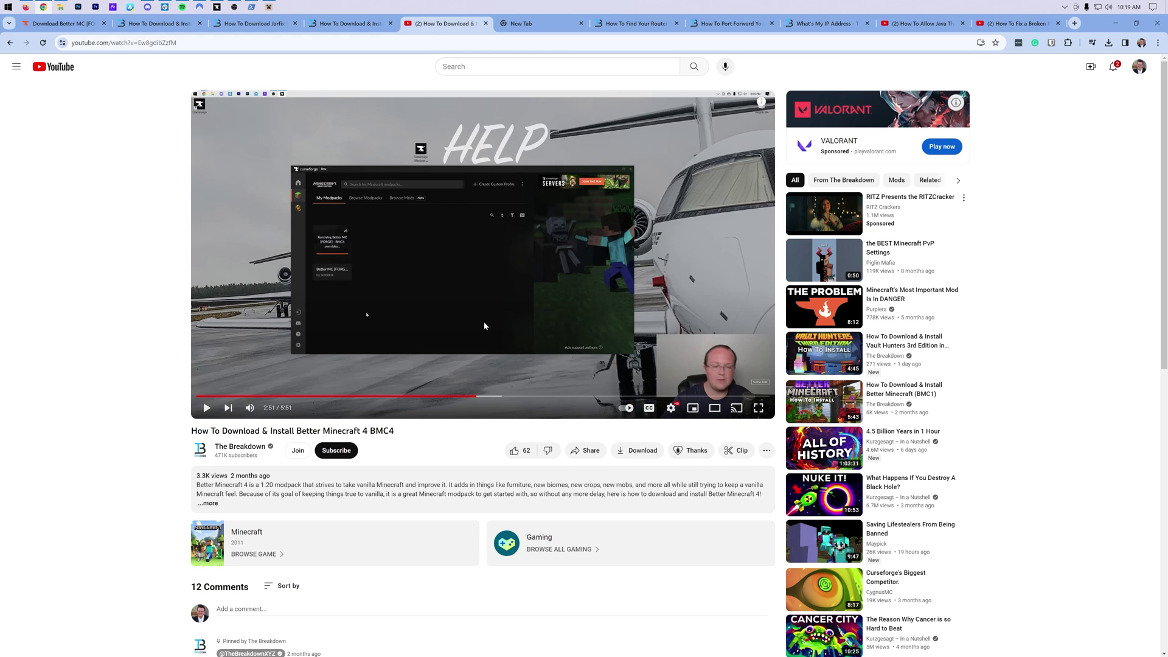
{"action": "scroll", "coordinate": [566, 380], "scroll_direction": "down", "scroll_amount": 2}
{"action": "scroll", "coordinate": [384, 70], "scroll_direction": "up", "scroll_amount": 2}
{"action": "left_click", "coordinate": [353, 25]}
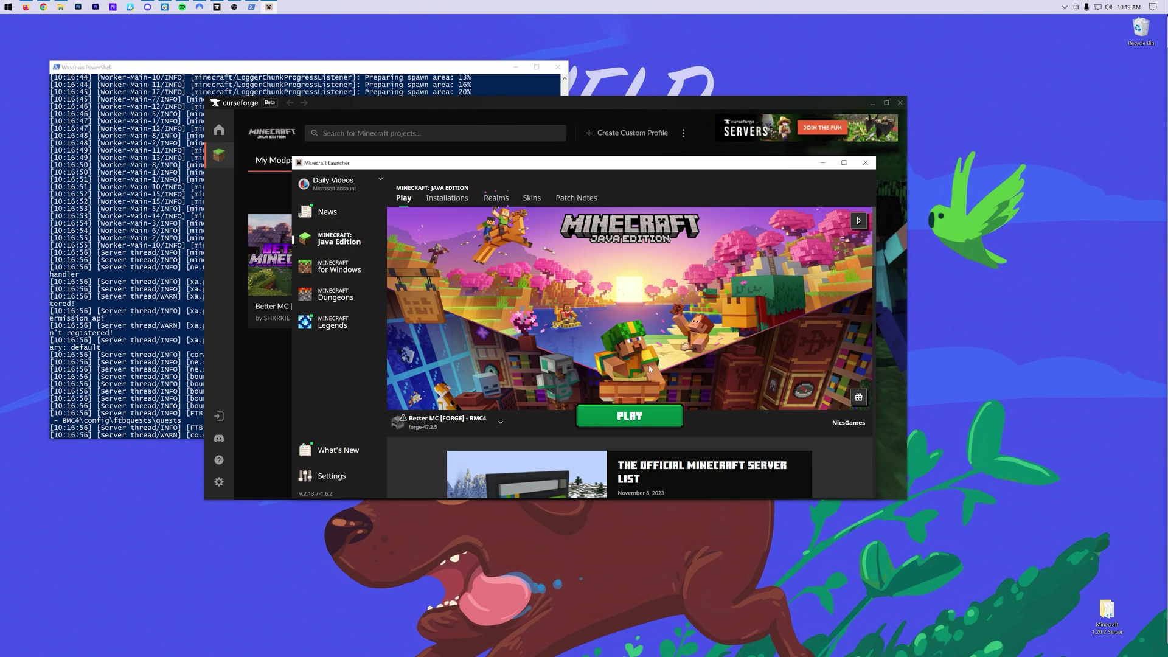
Launch the Better MC [FORGE] - BMC4 profile from the Minecraft Launcher, and move the PowerShell server console to the desktop's upper-left corner
{"action": "left_click", "coordinate": [638, 428]}
{"action": "left_click", "coordinate": [683, 383]}
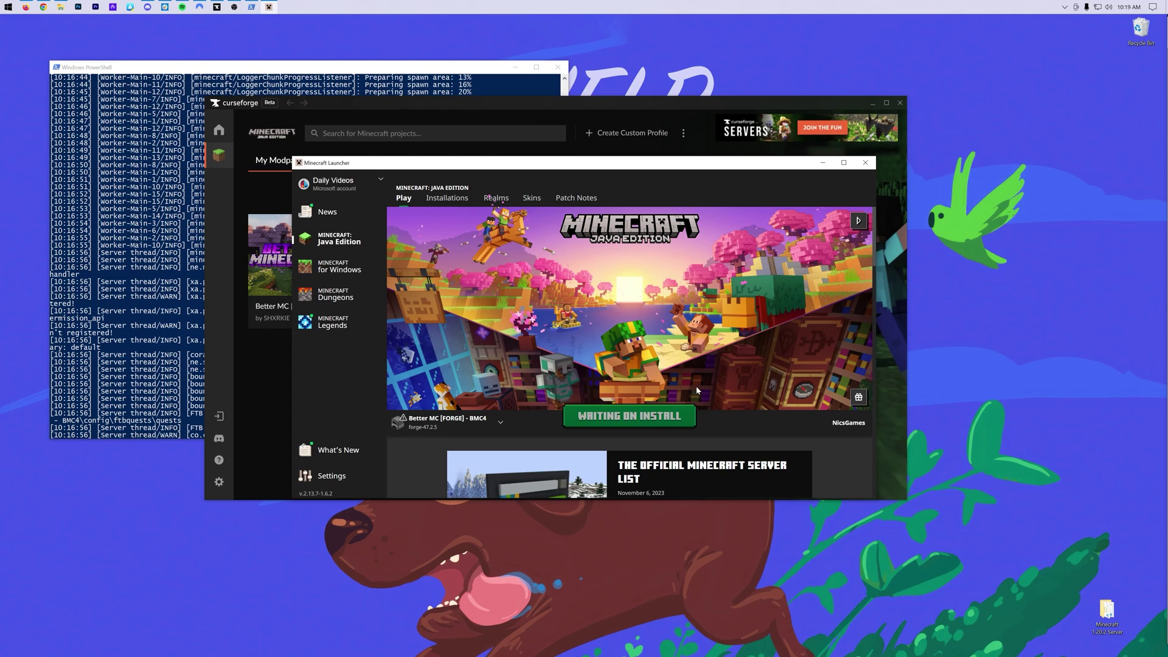
{"action": "left_click", "coordinate": [172, 68]}
{"action": "left_click_drag", "start_coordinate": [172, 68], "coordinate": [125, 32]}
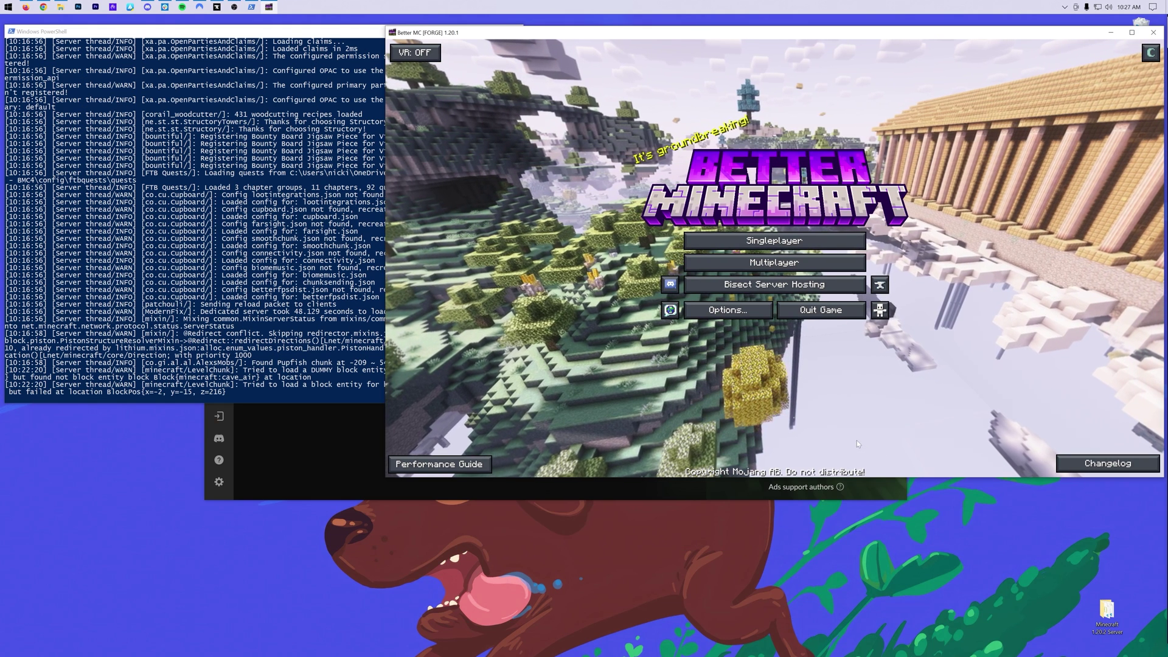
Open the multiplayer server list, view the direct connection form with localhost as the server address, and leave the form
{"action": "left_click", "coordinate": [717, 267]}
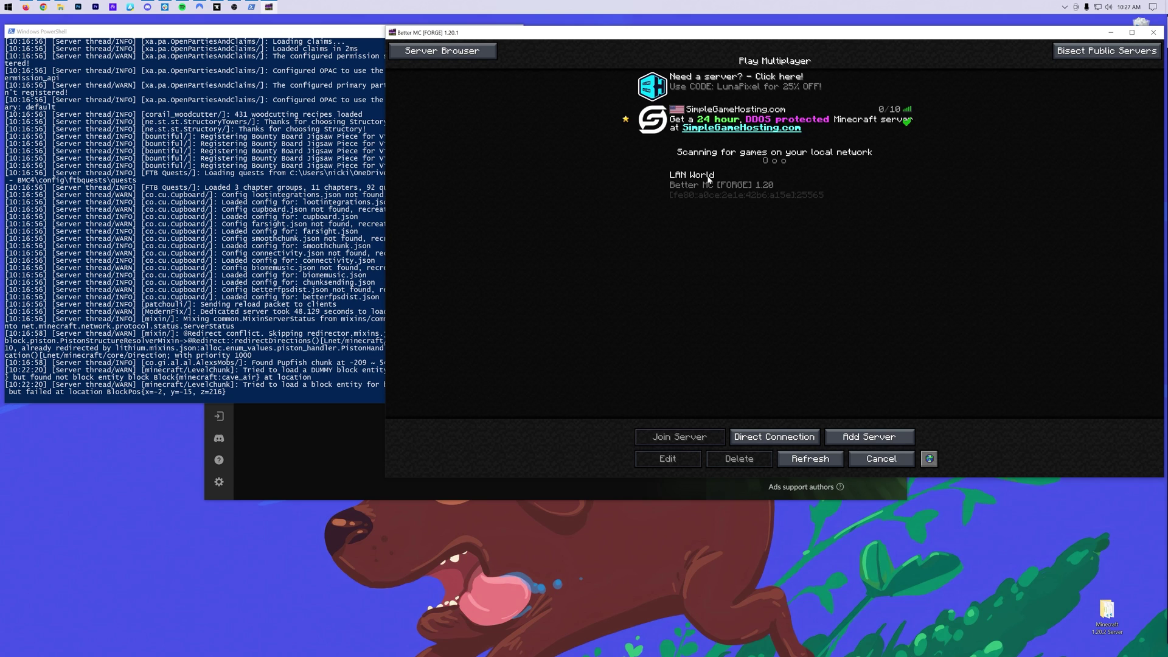
{"action": "left_click", "coordinate": [207, 195]}
{"action": "left_click", "coordinate": [755, 291]}
{"action": "left_click", "coordinate": [807, 438]}
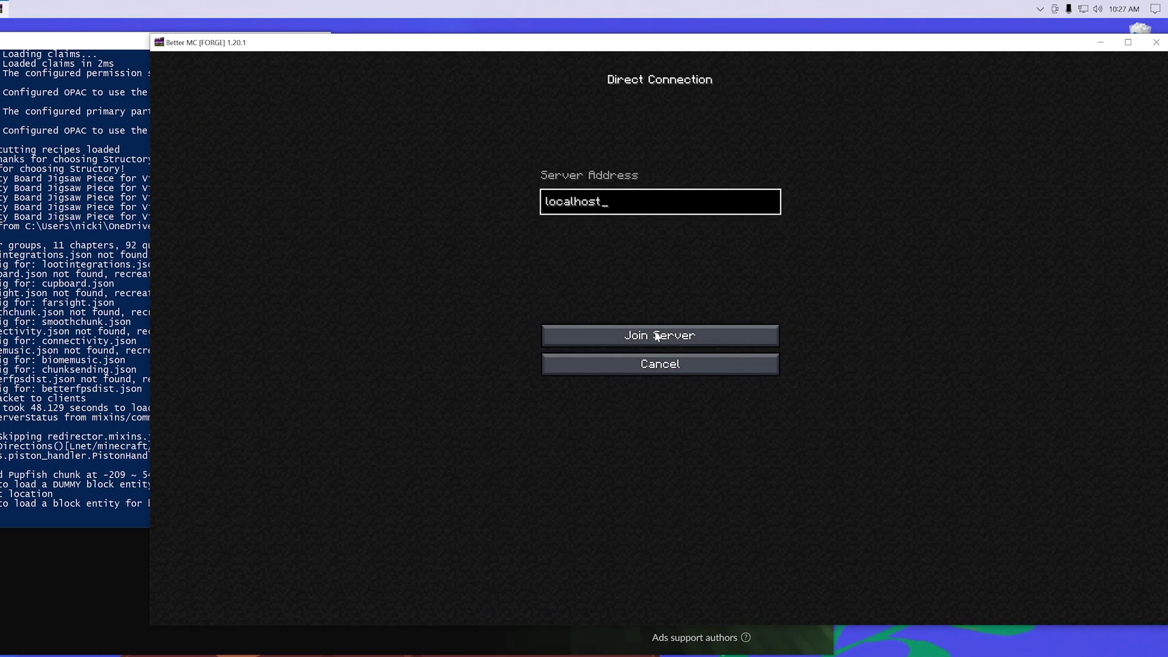
{"action": "left_click", "coordinate": [774, 279]}
Add a server entry named Local with the server address localhost to the multiplayer list
{"action": "left_click", "coordinate": [775, 583]}
{"action": "key", "text": "ctrl+a"}
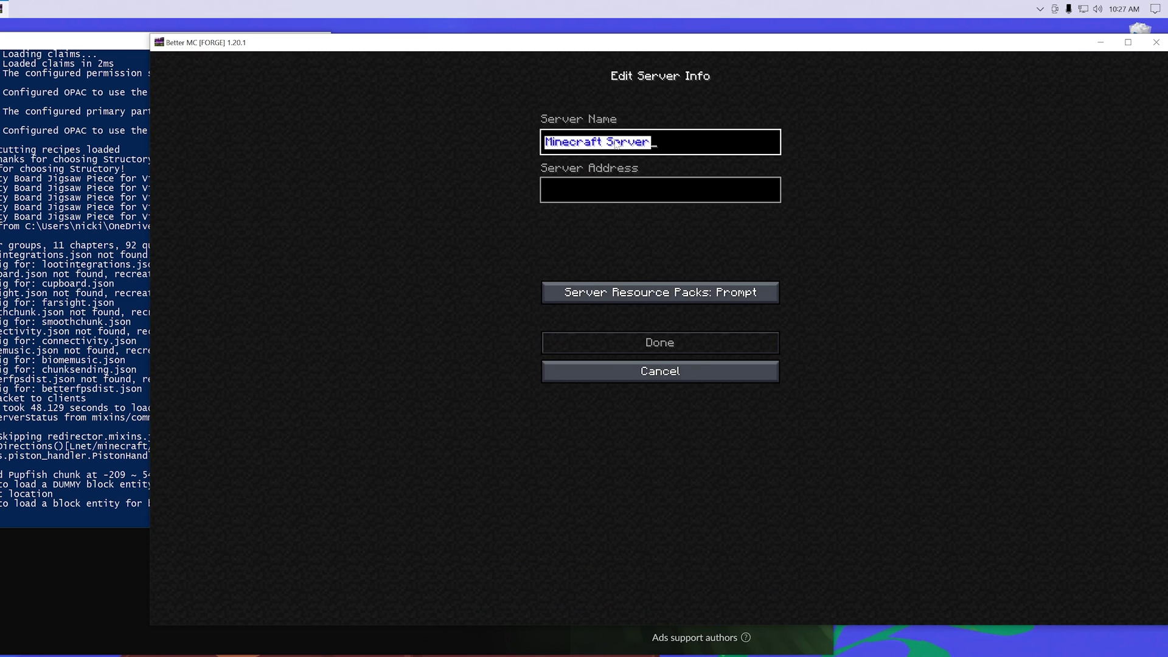
{"action": "type", "text": "Local"}
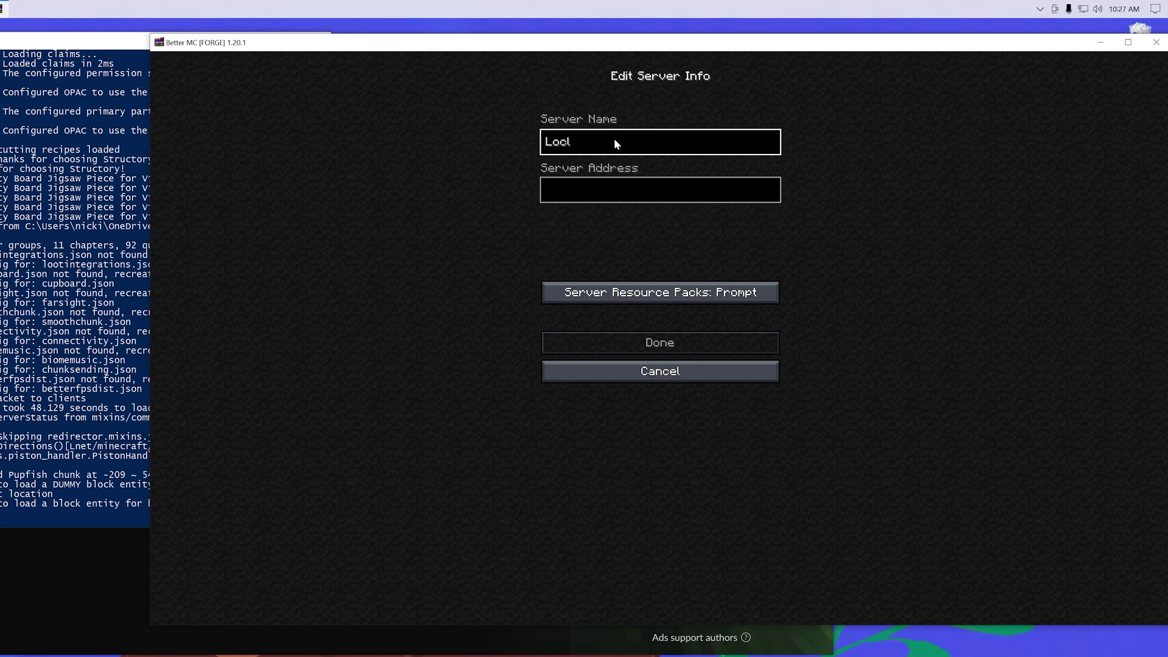
{"action": "key", "text": "Tab"}
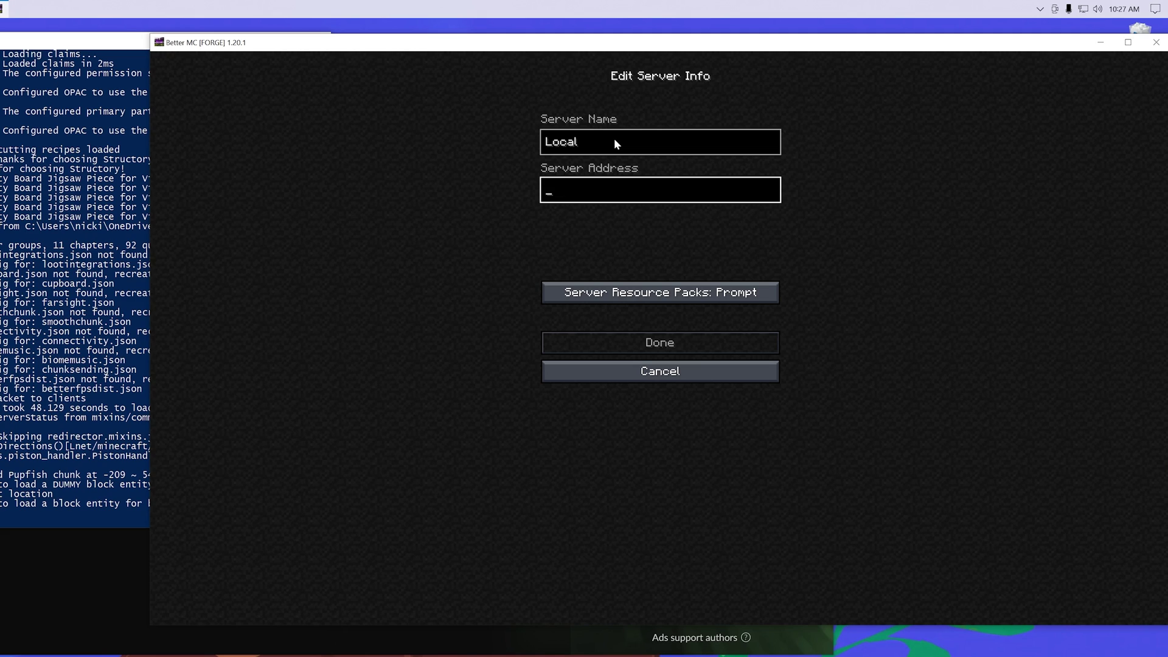
{"action": "type", "text": "localhost"}
{"action": "key", "text": "BackSpace"}
{"action": "key", "text": "BackSpace"}
{"action": "key", "text": "BackSpace"}
{"action": "key", "text": "BackSpace"}
{"action": "key", "text": "BackSpace"}
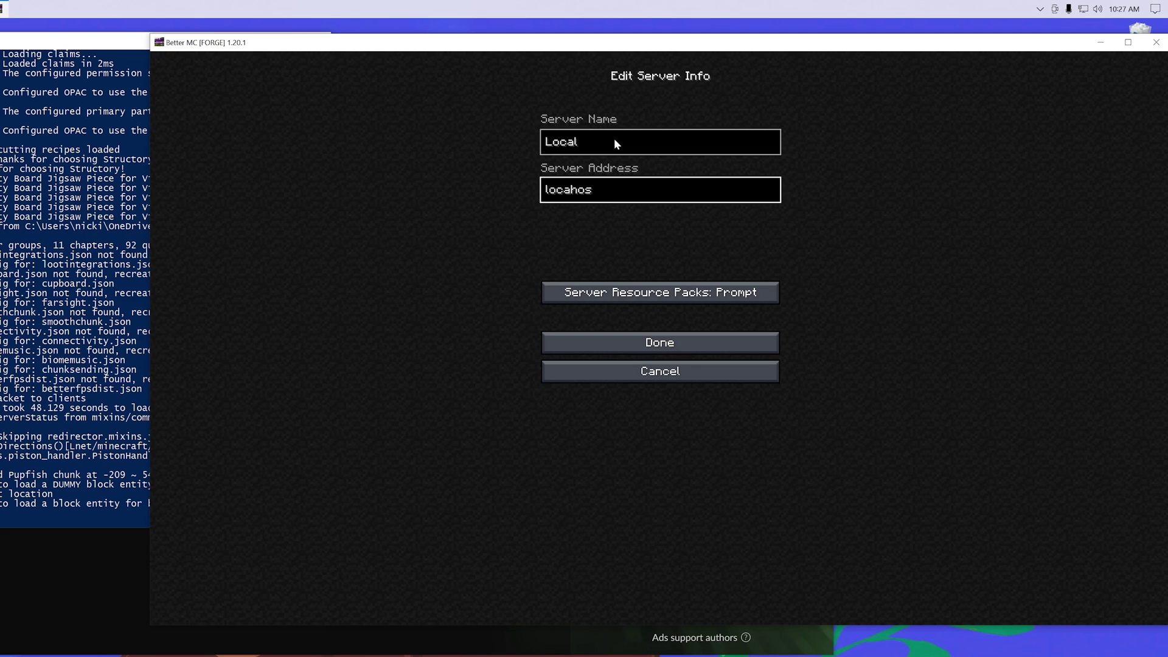
{"action": "type", "text": "lhost"}
{"action": "left_click", "coordinate": [717, 340]}
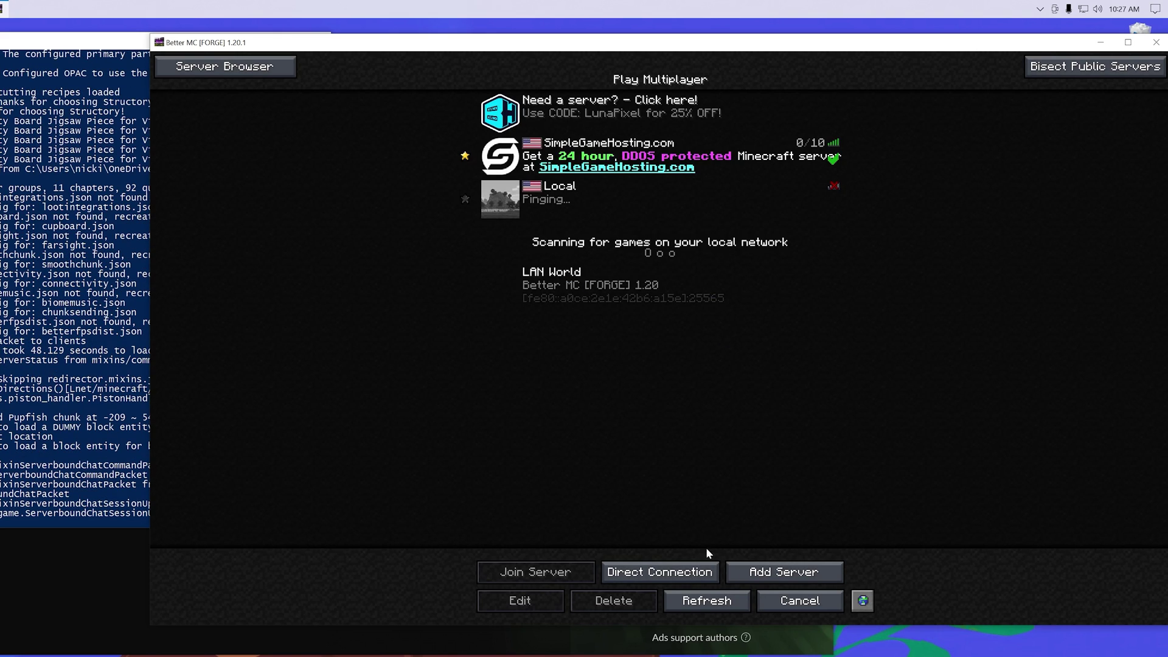
Refresh the multiplayer server list and join the Local server
{"action": "left_click", "coordinate": [710, 599]}
{"action": "left_click", "coordinate": [578, 206]}
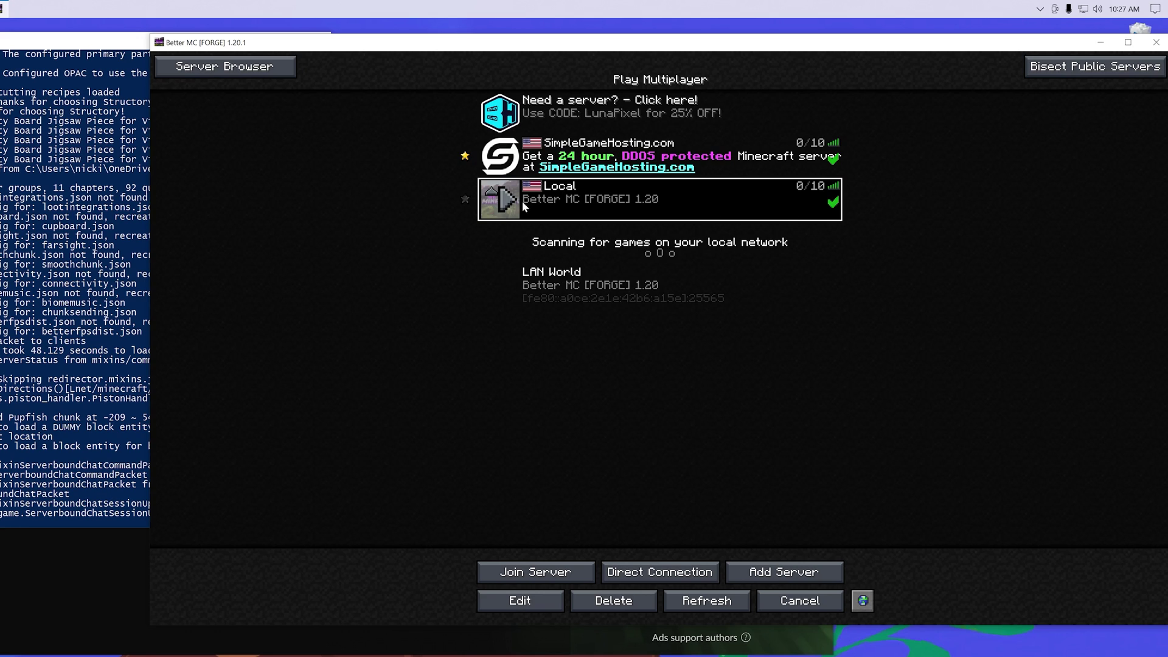
{"action": "double_click", "coordinate": [549, 202]}
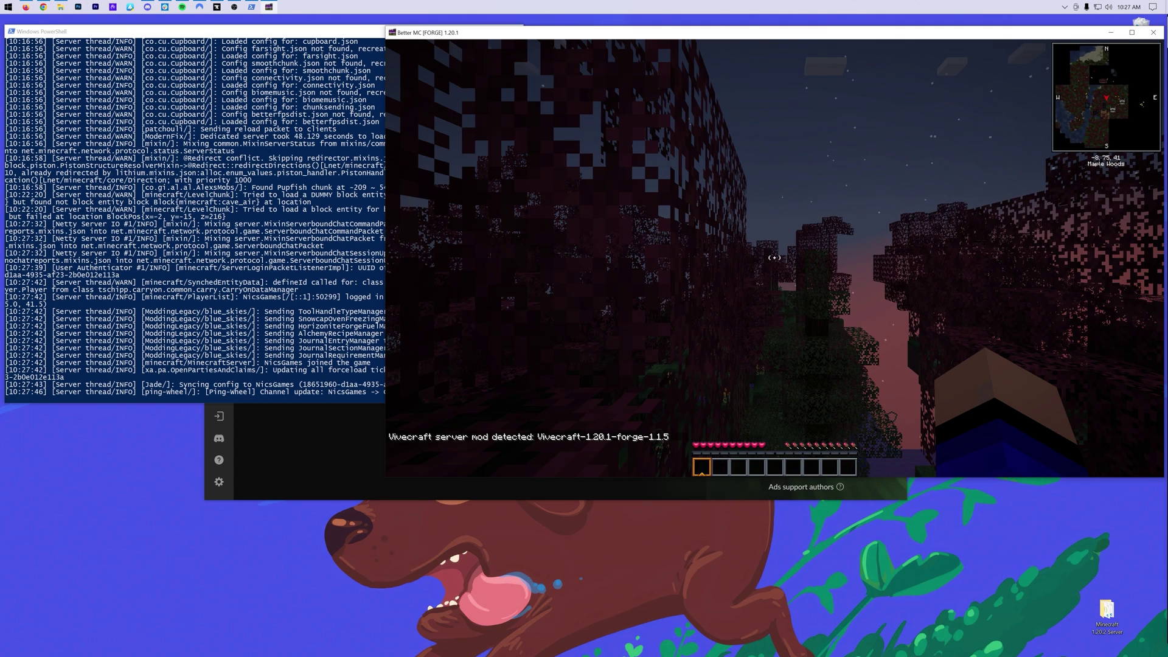
Walk the player from the spawn point through the Maple Woods to the Pumpkin Patch biome
{"action": "mouse_move", "coordinate": [774, 258]}
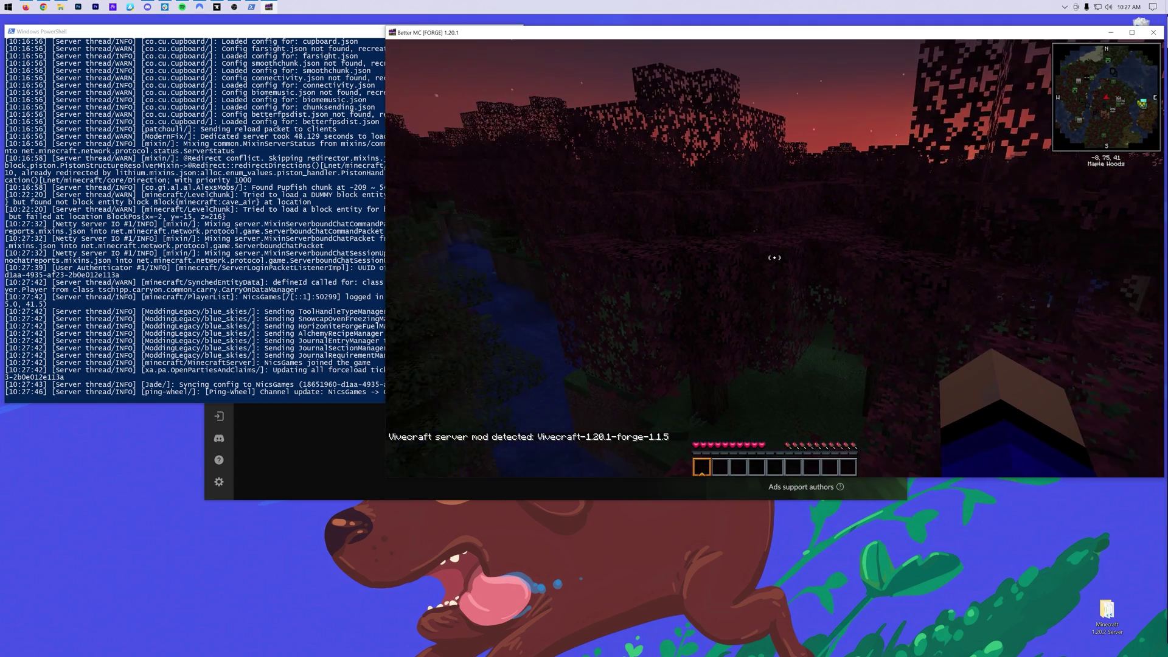
{"action": "key", "text": "w"}
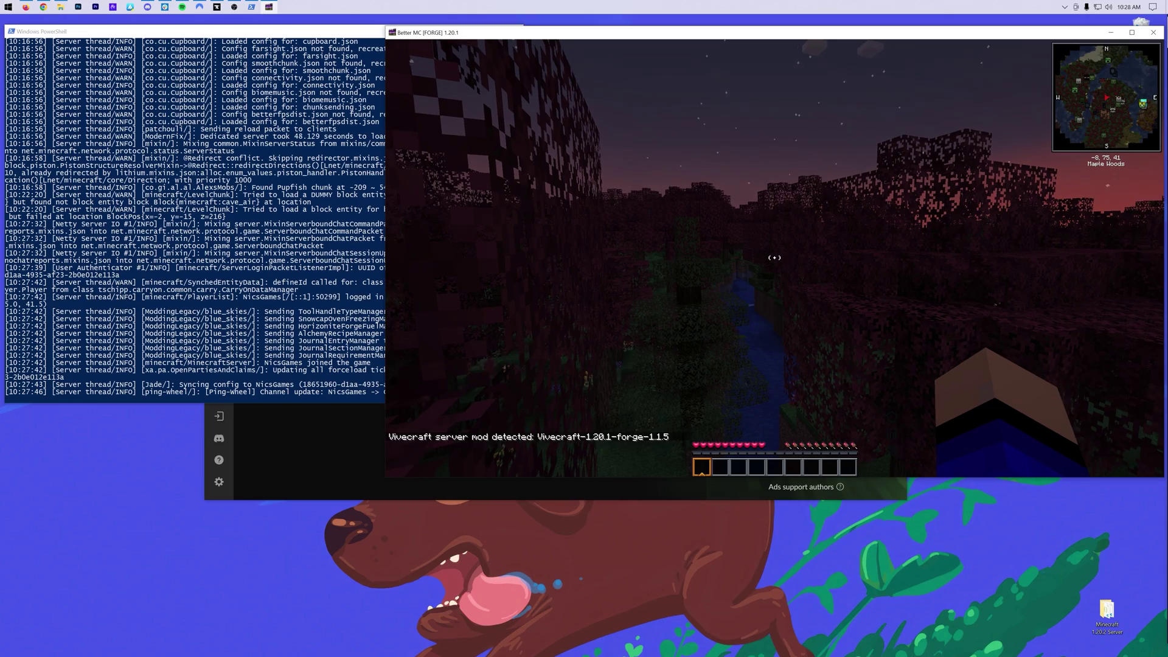
{"action": "key", "text": "w"}
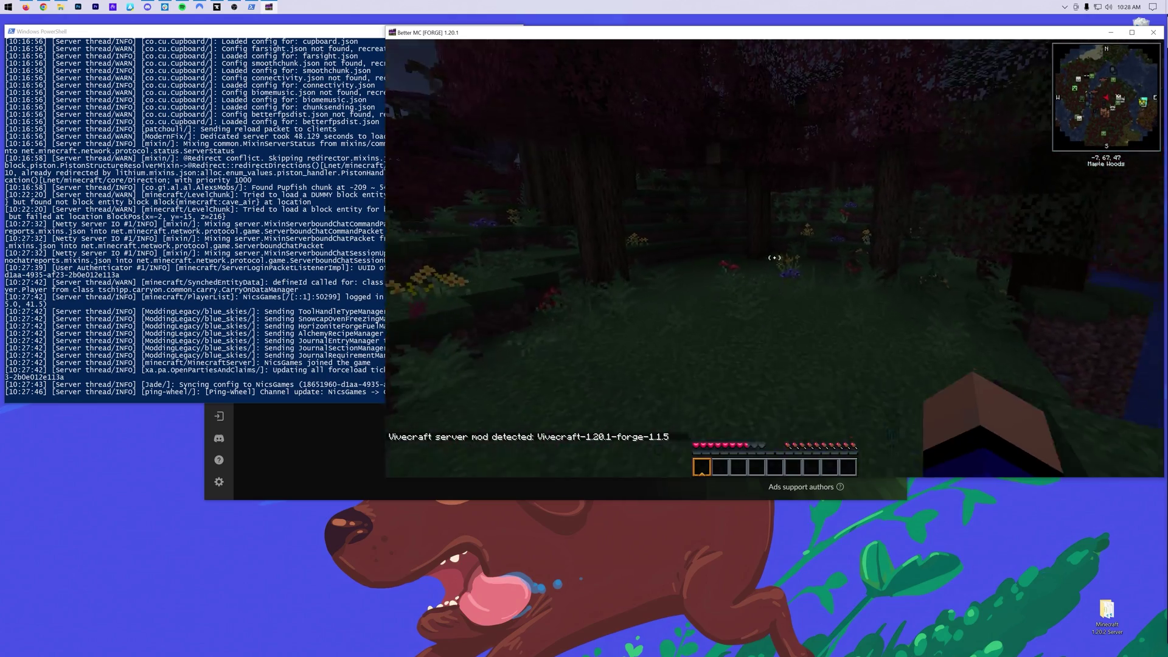
{"action": "key", "text": "w"}
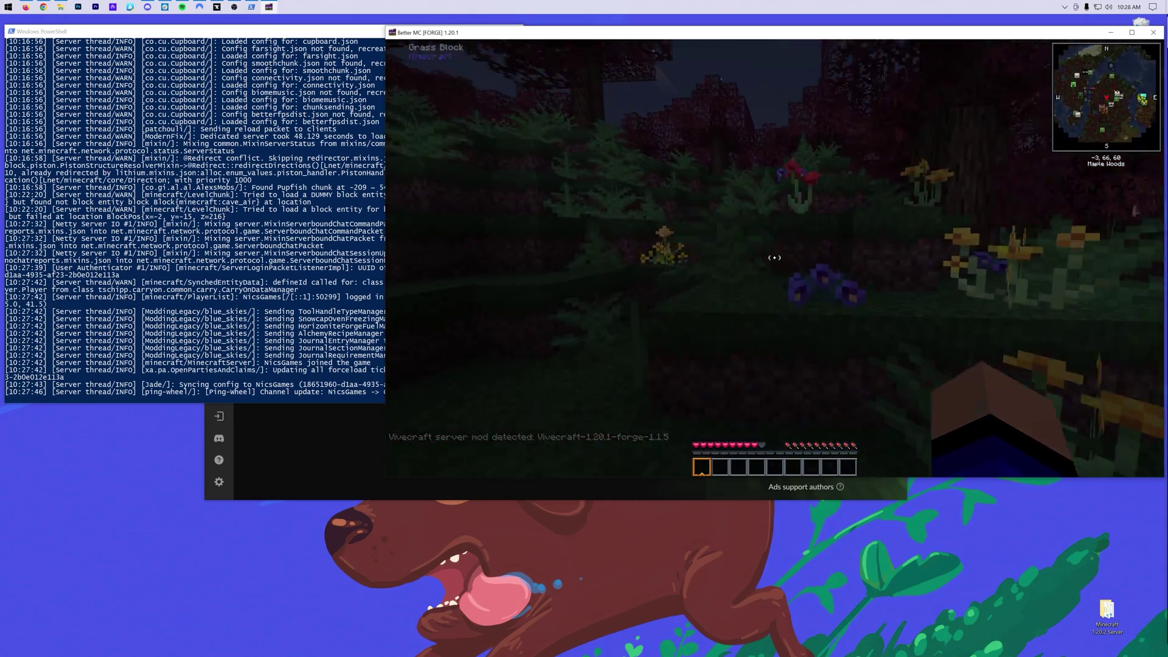
{"action": "key", "text": "w"}
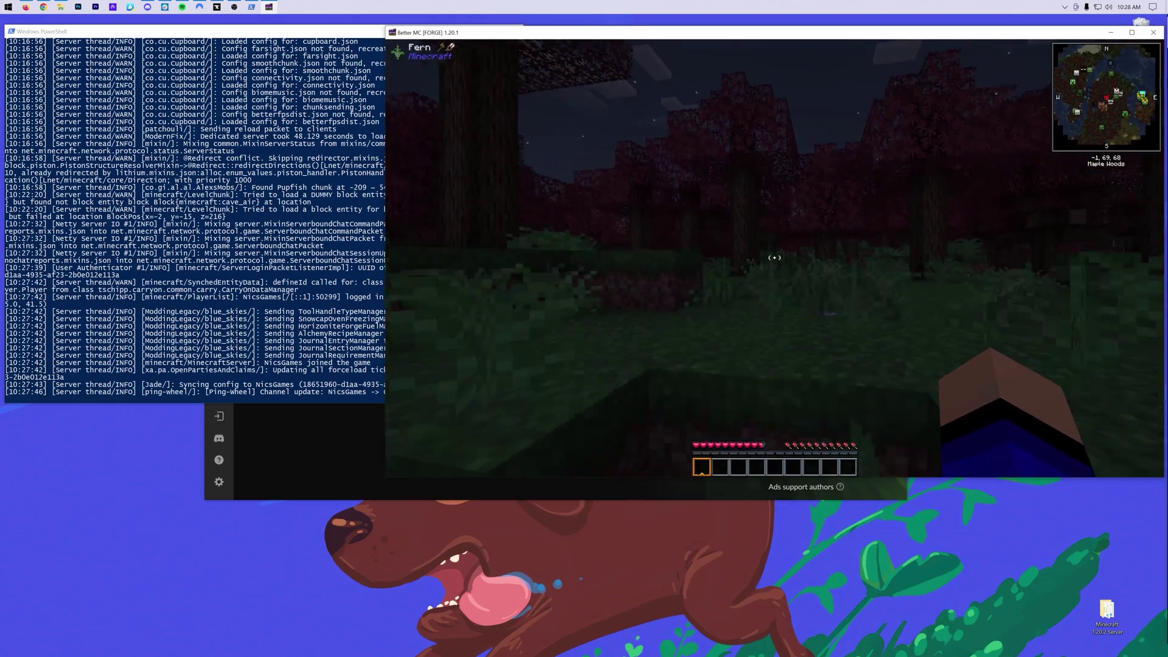
{"action": "key", "text": "w"}
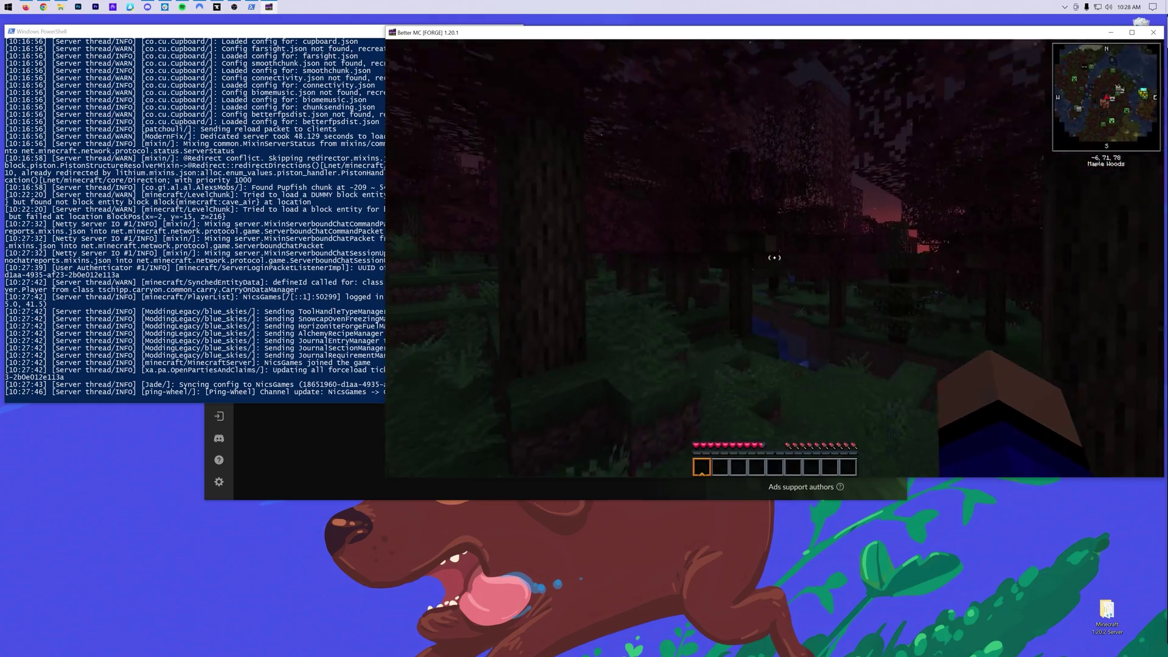
{"action": "key", "text": "w"}
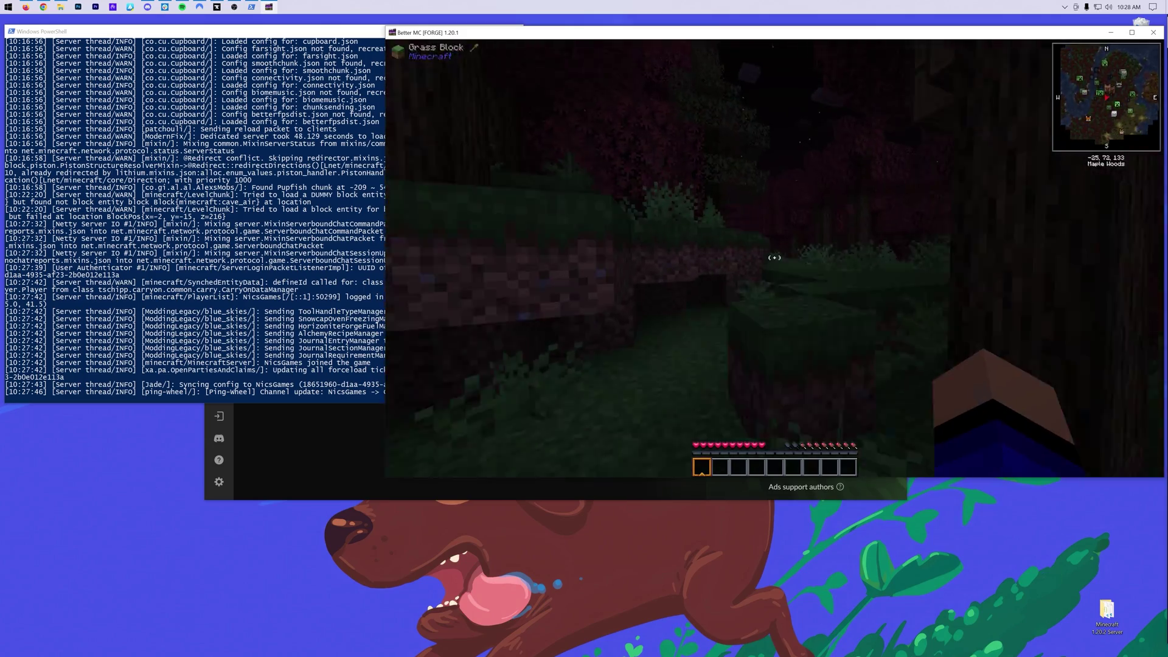
{"action": "key", "text": "w"}
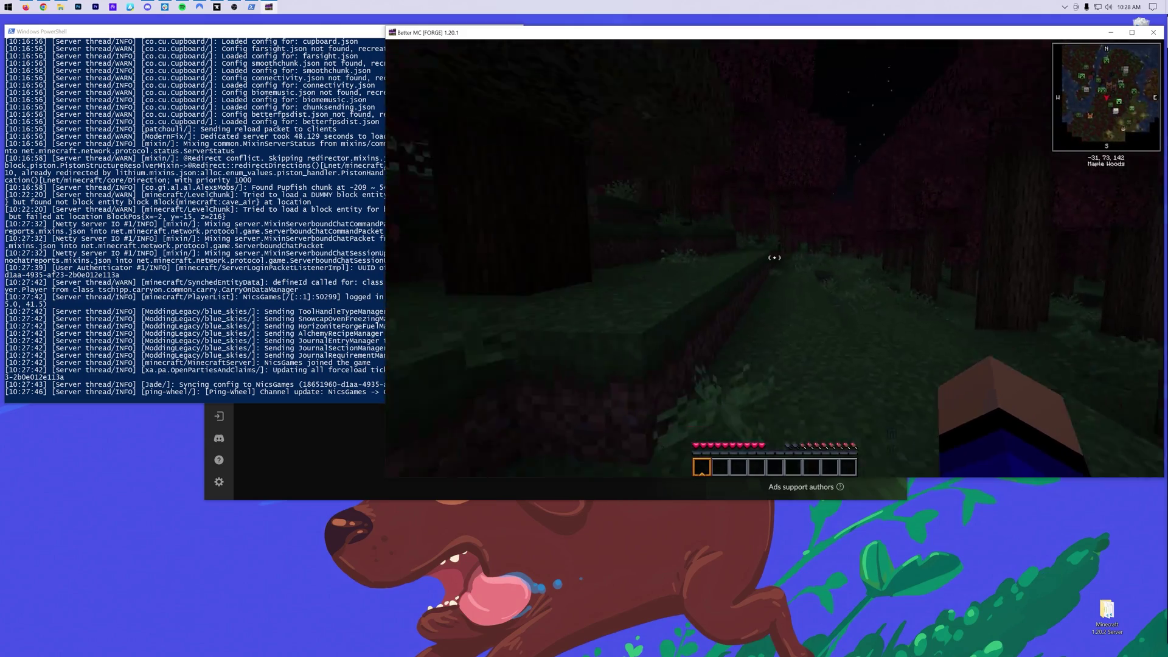
{"action": "key", "text": "w"}
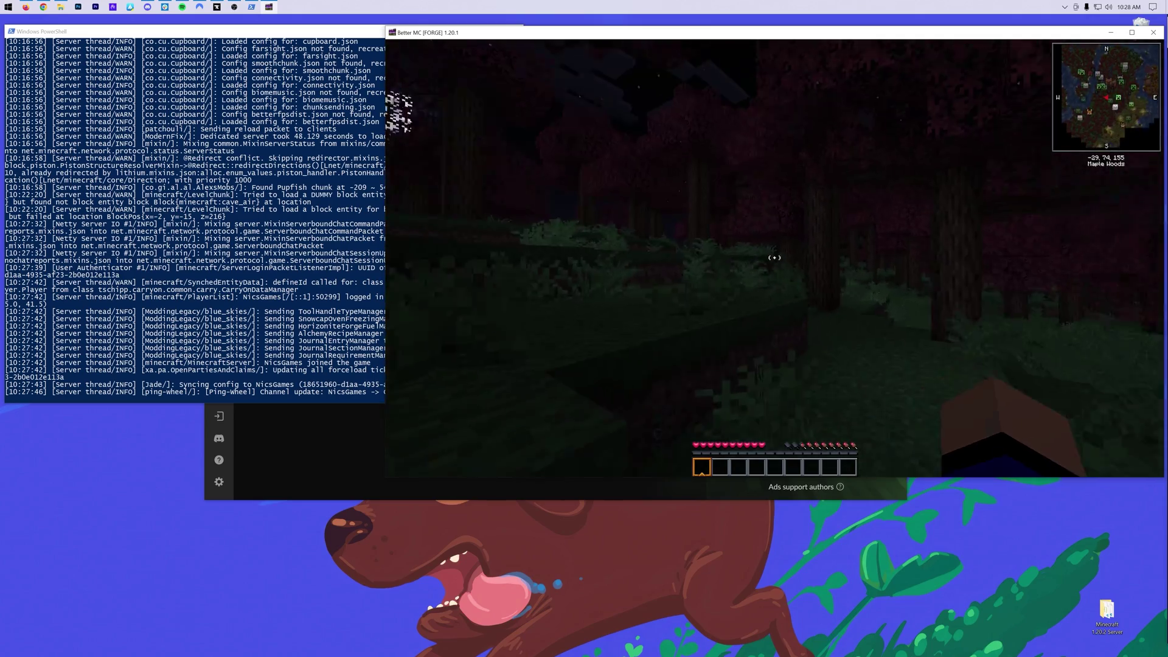
{"action": "key", "text": "w"}
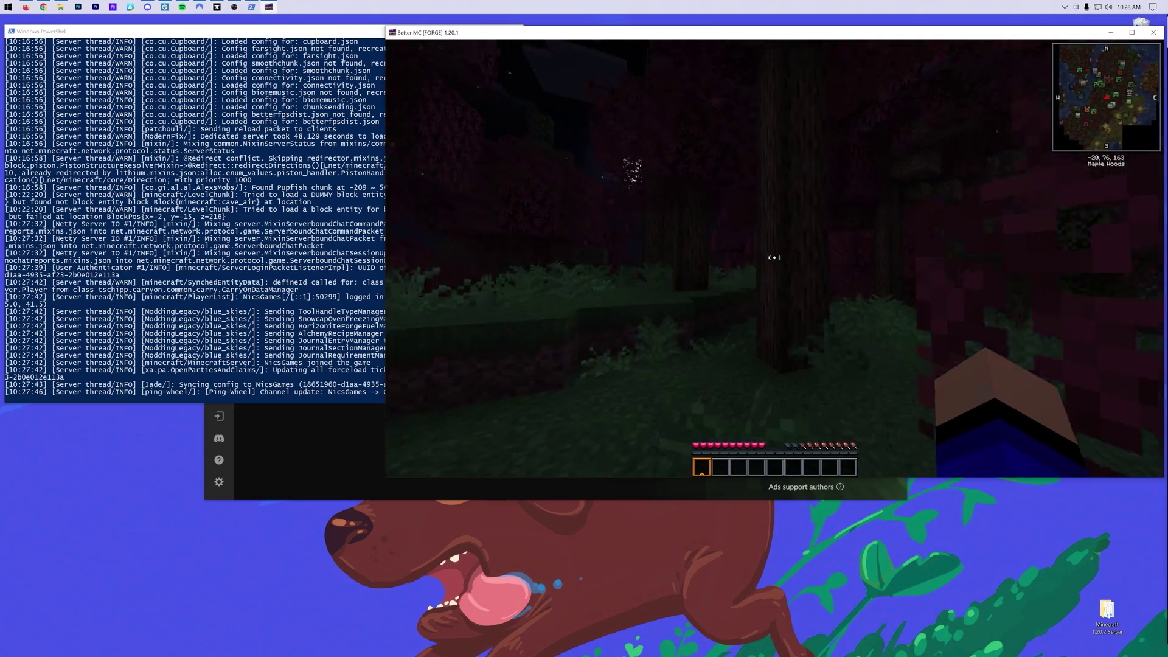
{"action": "key", "text": "w"}
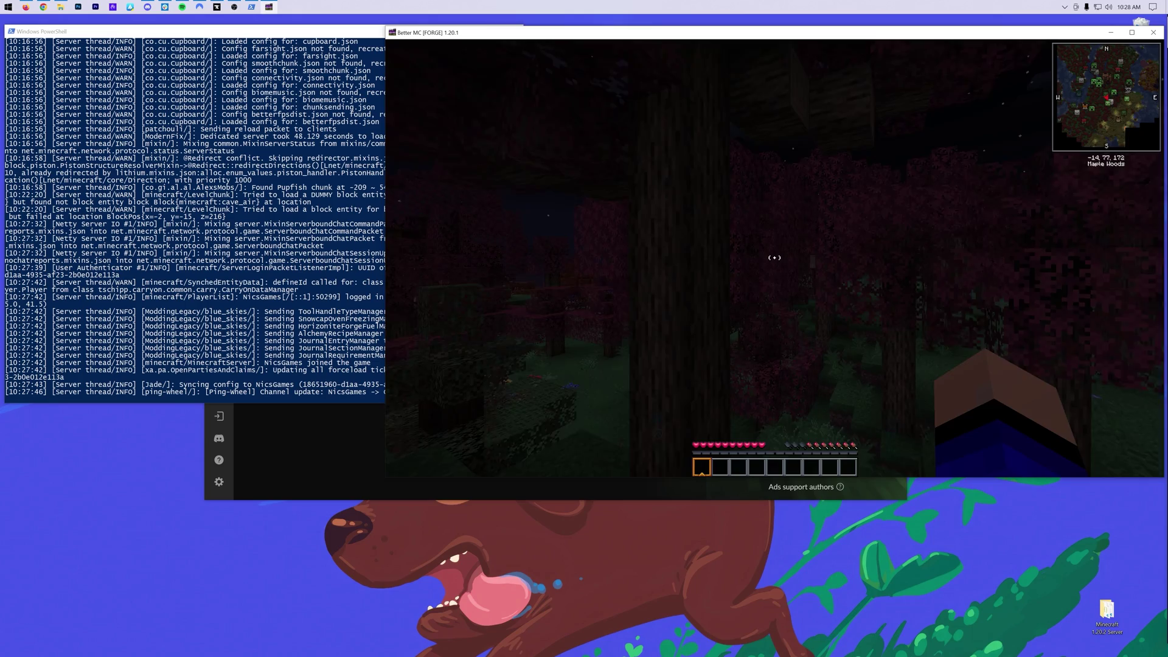
{"action": "key", "text": "w"}
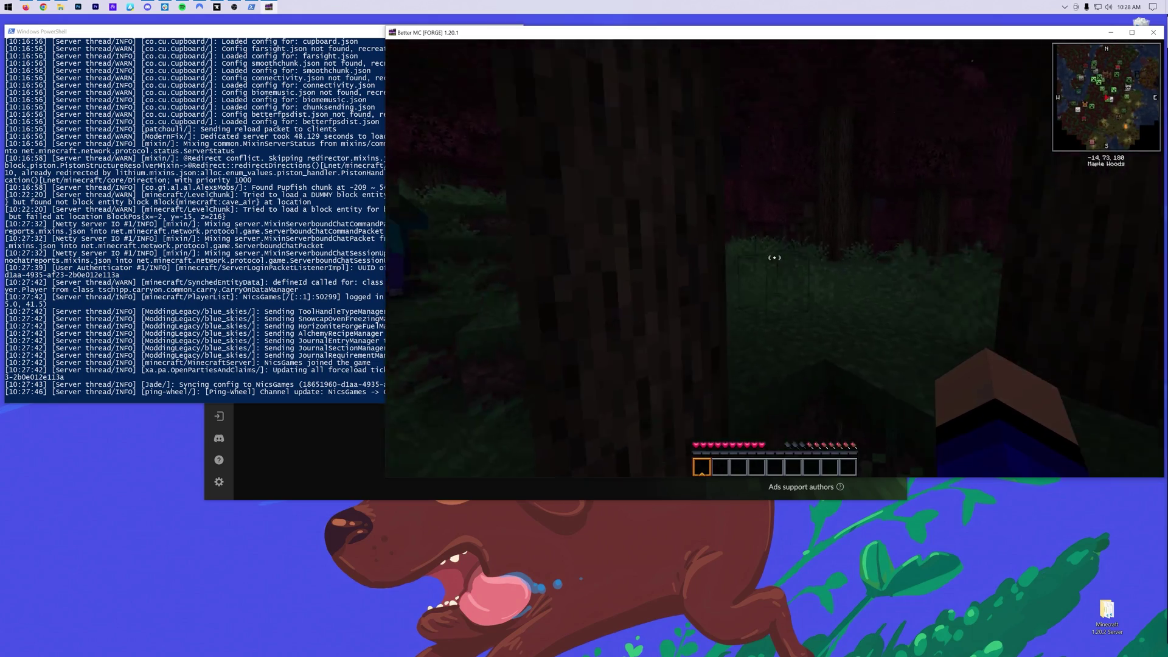
{"action": "key", "text": "w"}
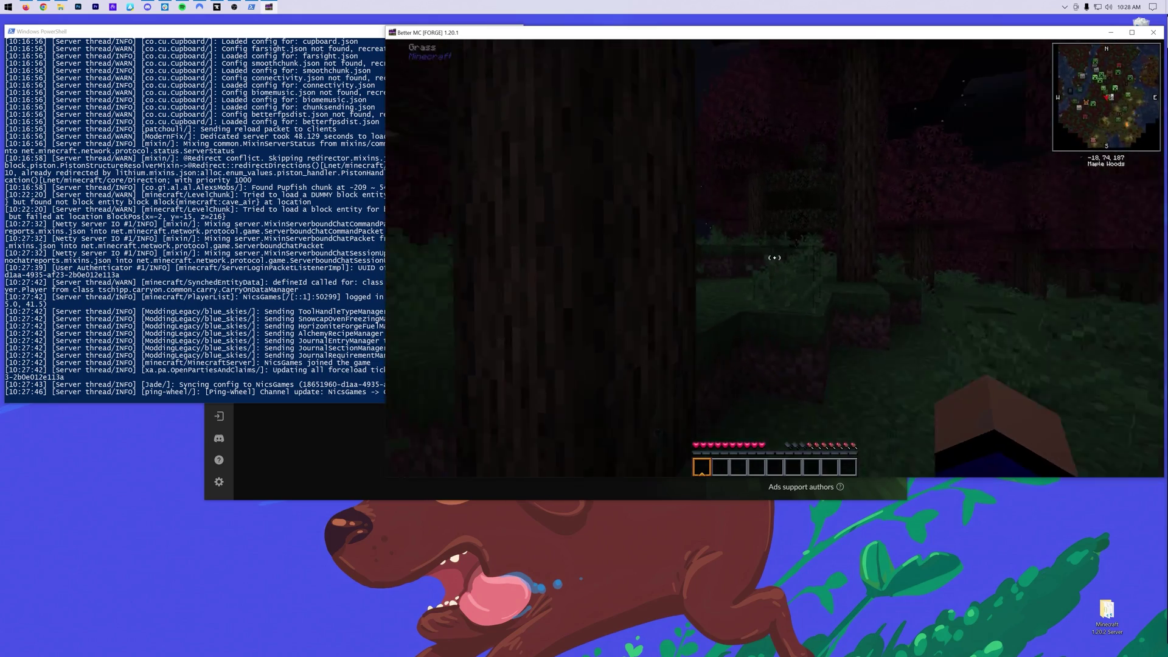
{"action": "key", "text": "w"}
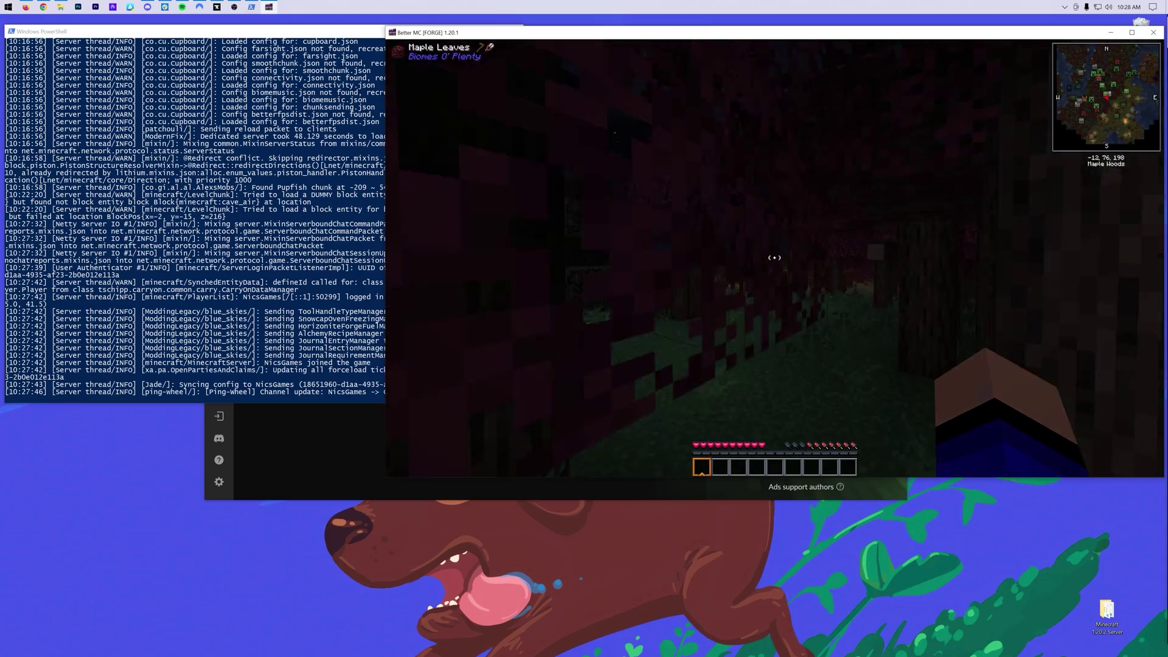
{"action": "key", "text": "w"}
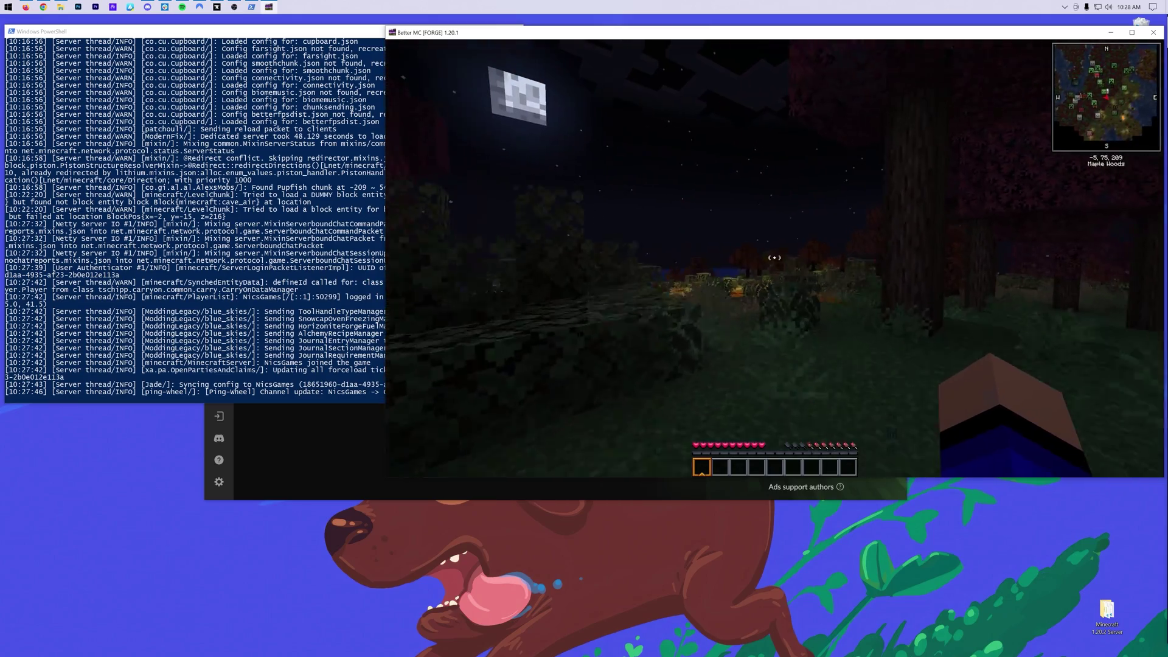
{"action": "key", "text": "w"}
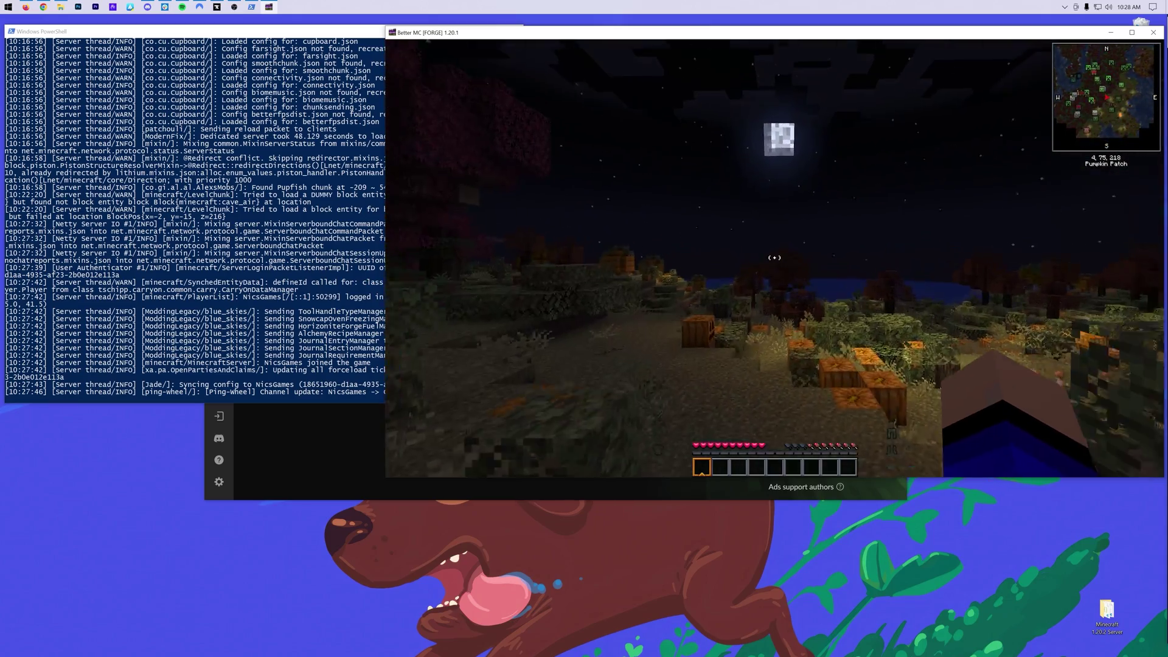
{"action": "key", "text": "w"}
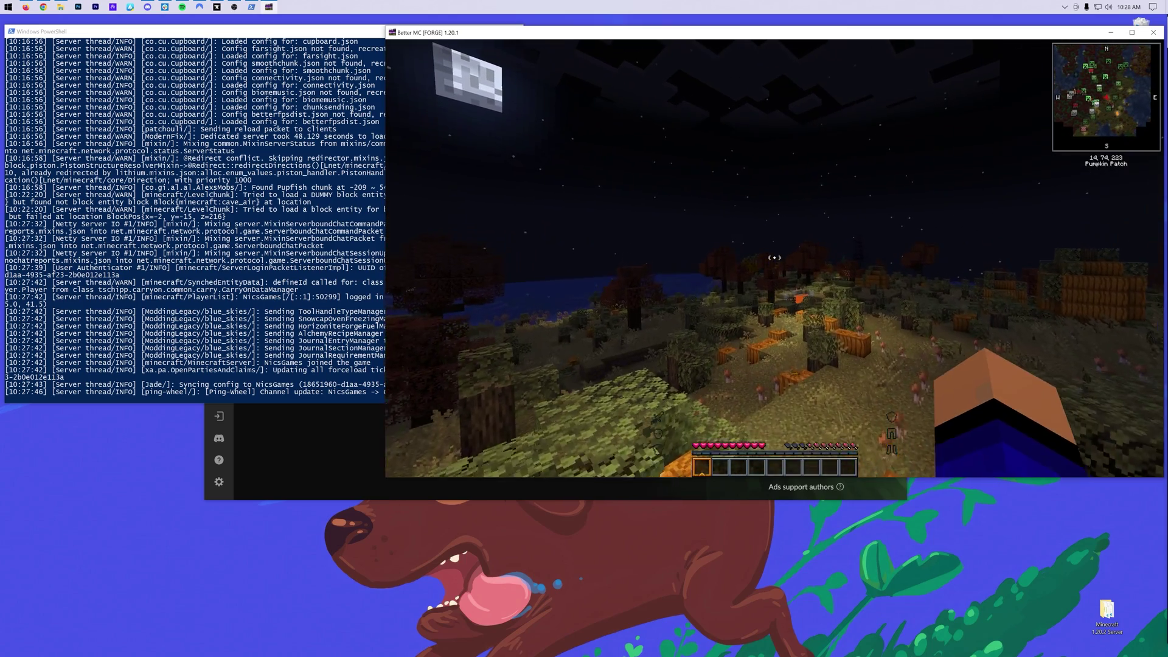
Disconnect from the Local server and close the Better MC [FORGE] game
{"action": "key", "text": "Escape"}
{"action": "left_click", "coordinate": [774, 297]}
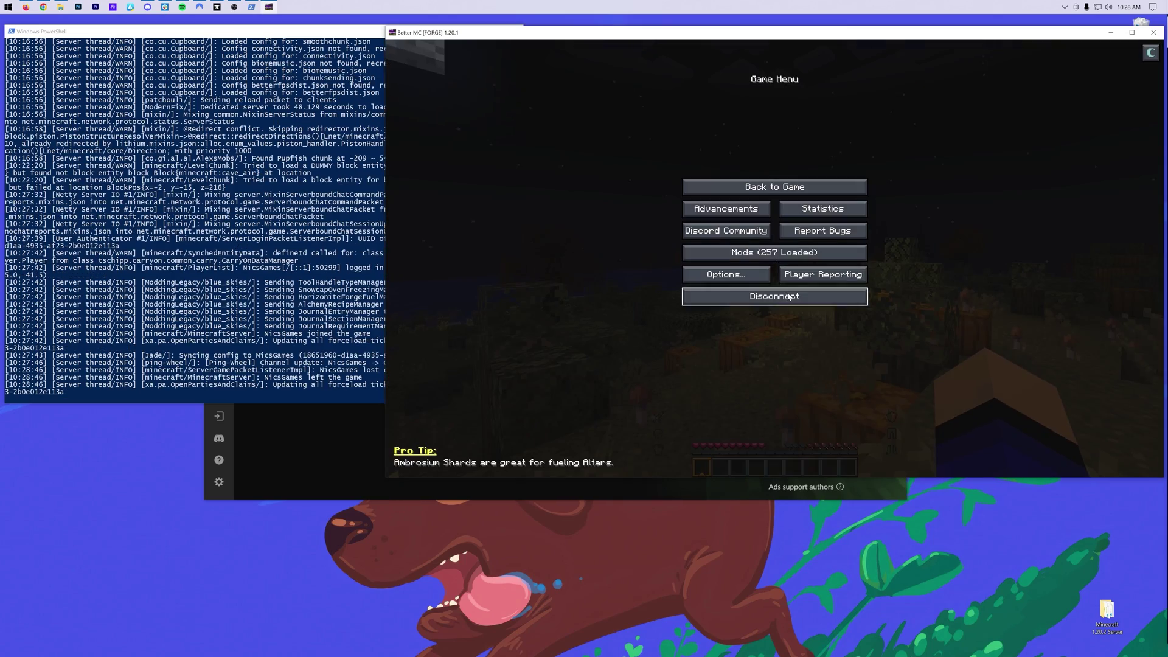
{"action": "left_click", "coordinate": [1153, 32]}
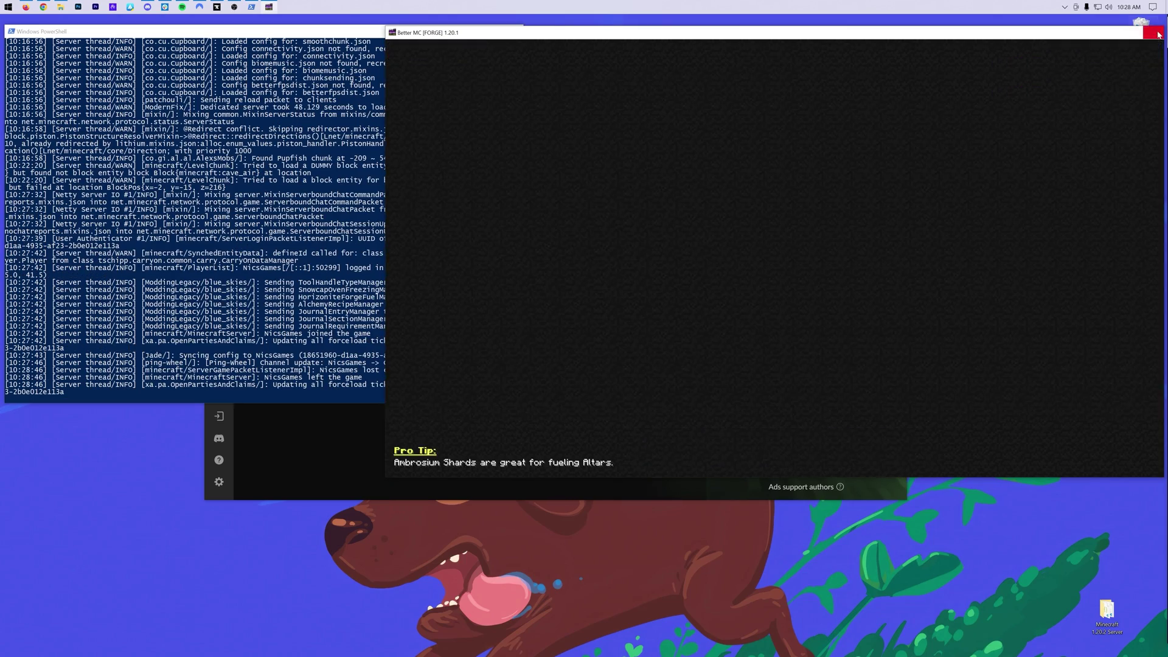
Shut down the Minecraft server with the stop command in the PowerShell console, and dismiss the console
{"action": "left_click", "coordinate": [416, 392]}
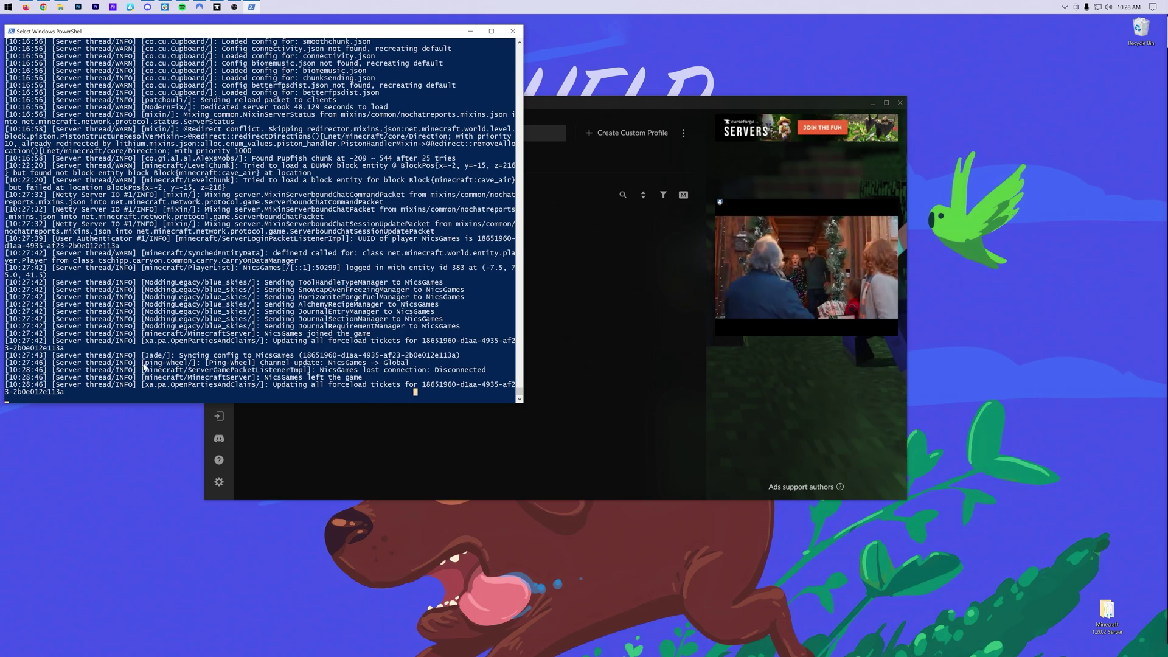
{"action": "left_click", "coordinate": [189, 399]}
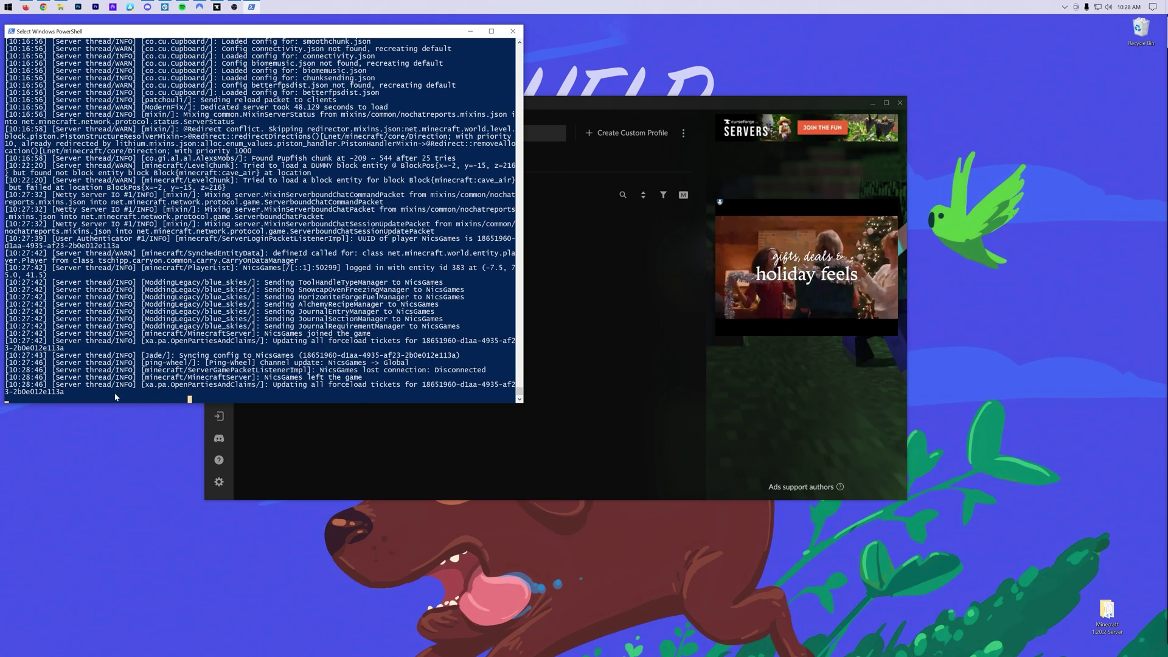
{"action": "type", "text": "stop"}
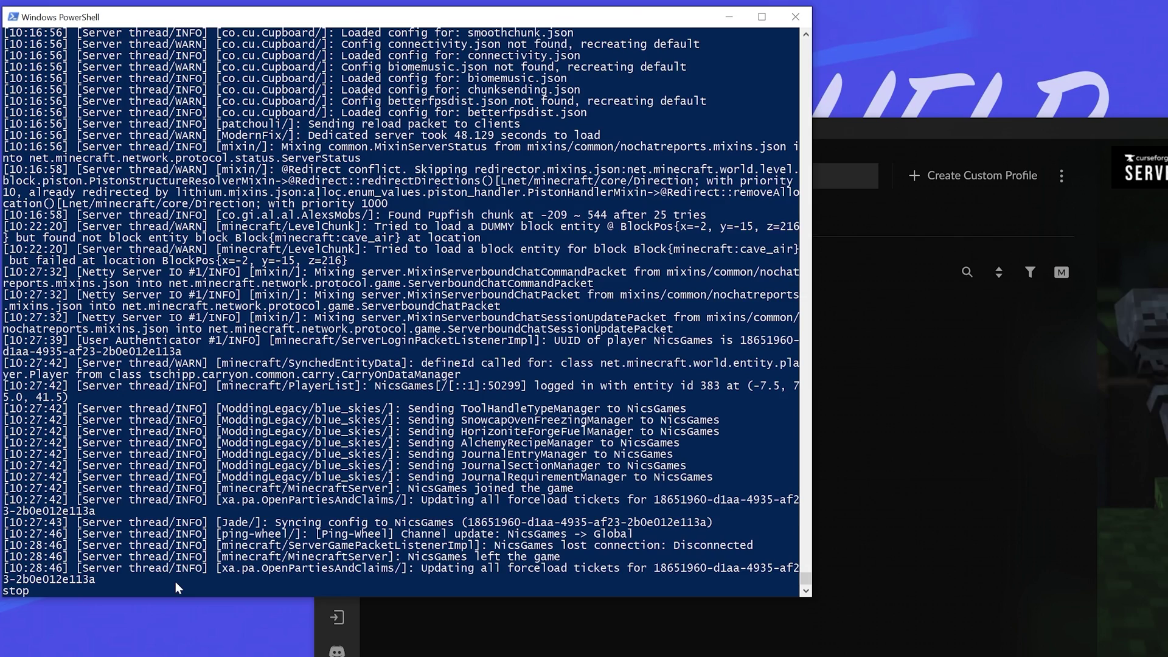
{"action": "key", "text": "Return"}
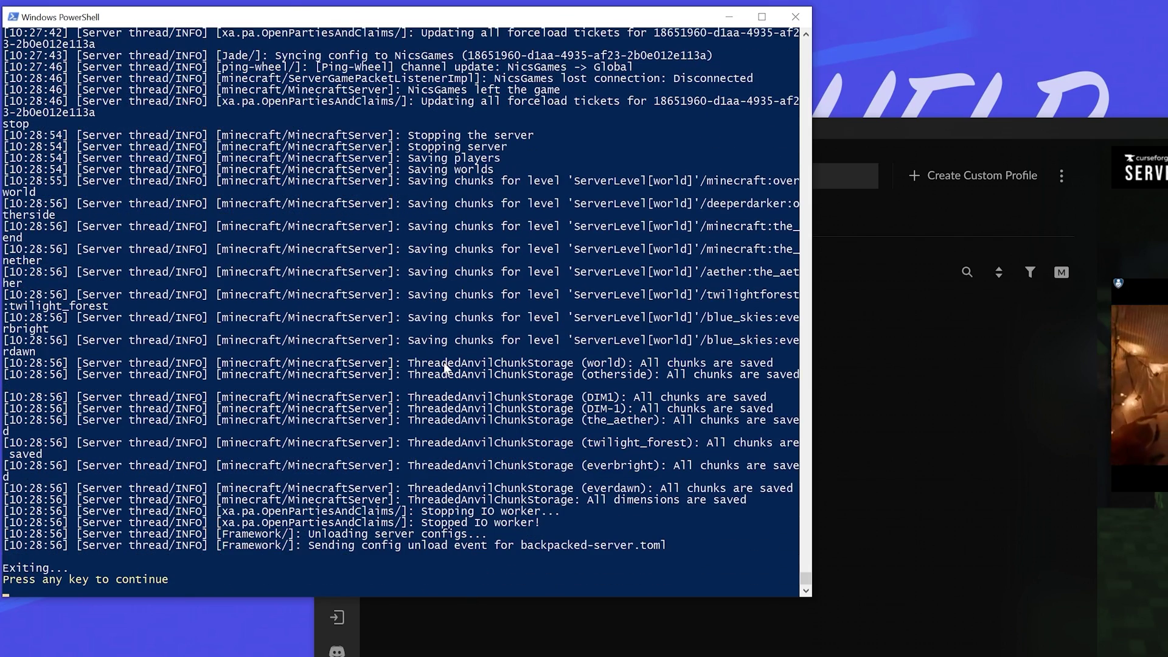
{"action": "key", "text": "Return"}
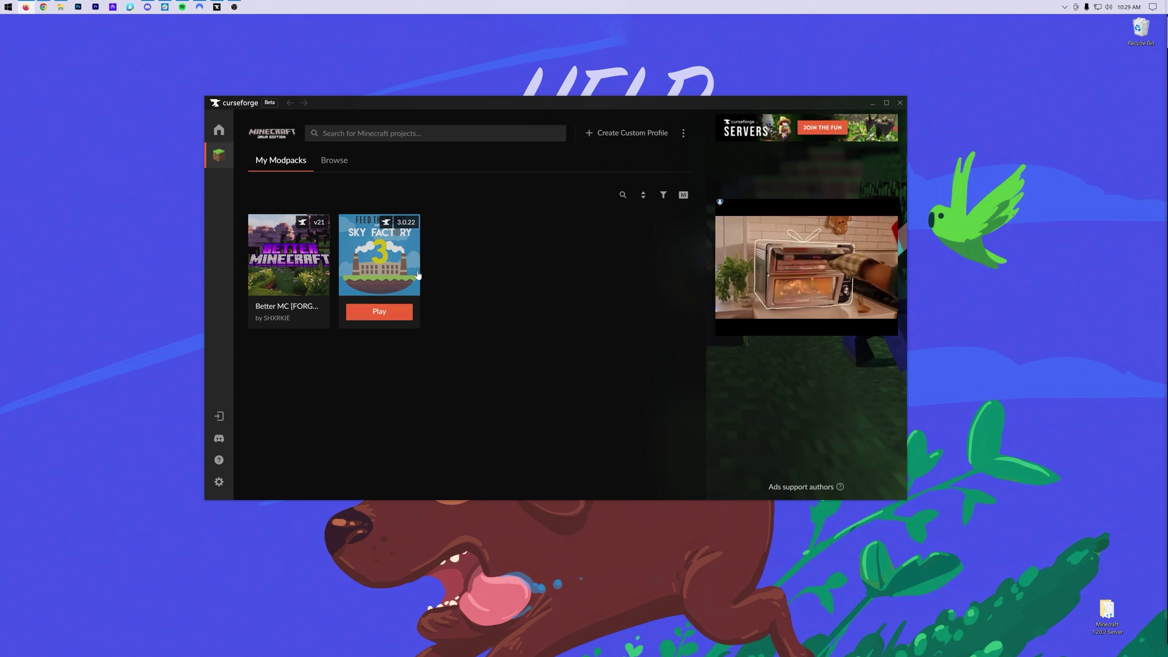
Delete the FTB Presents SkyFactory 3 modpack profile from My Modpacks in CurseForge
{"action": "right_click", "coordinate": [646, 387]}
{"action": "left_click", "coordinate": [460, 422]}
{"action": "left_click", "coordinate": [533, 349]}
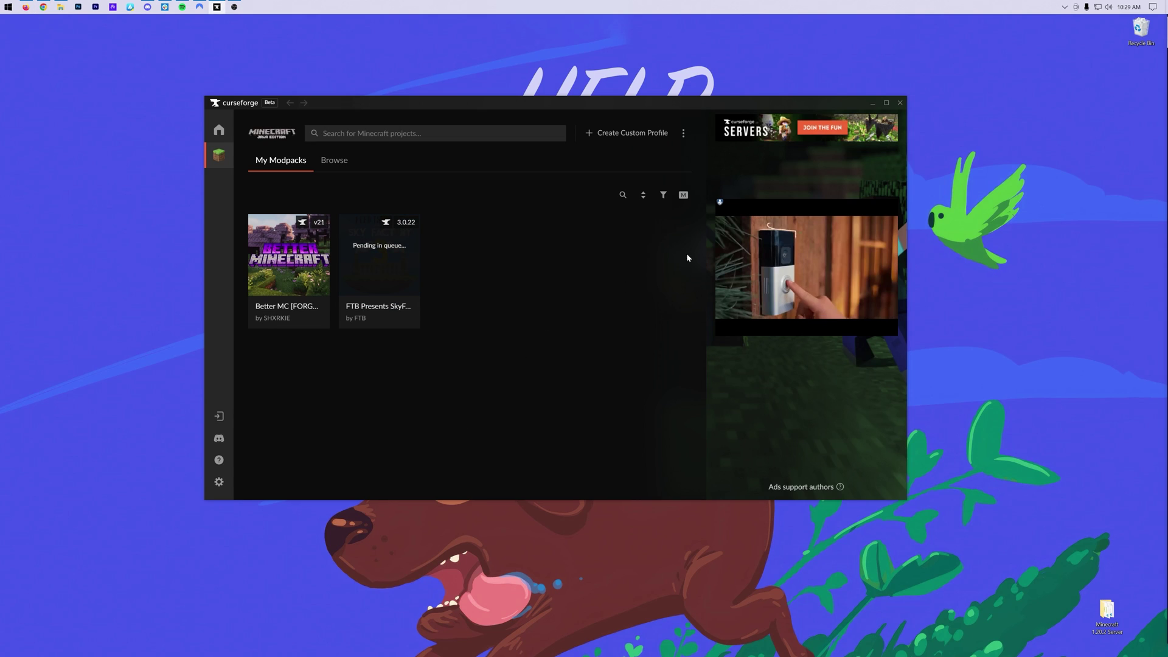
Clear the open windows off the desktop and move the SimpleGameHosting.com - BMC4 folder icon next to the word HELP on the wallpaper
{"action": "left_click", "coordinate": [875, 104]}
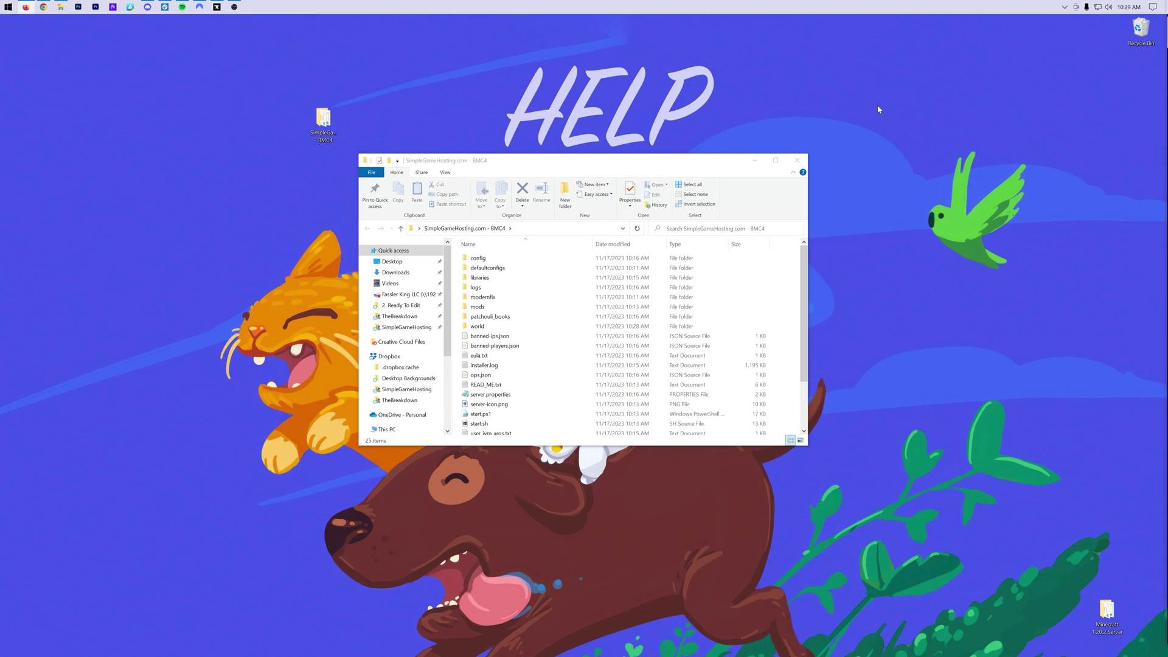
{"action": "left_click", "coordinate": [791, 163]}
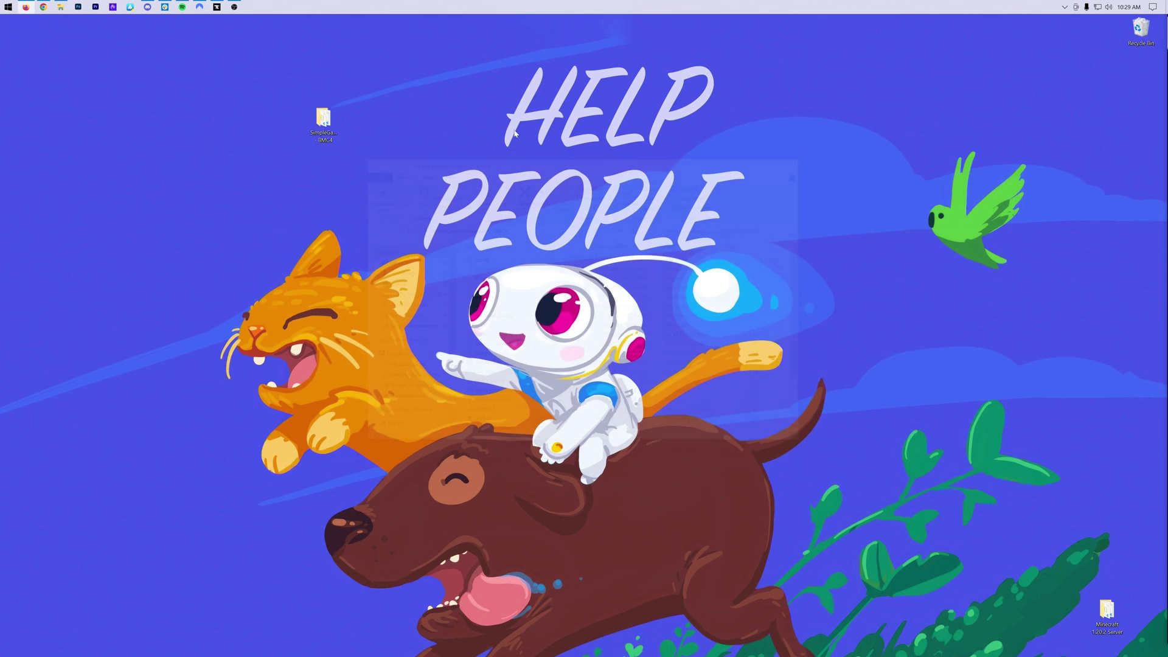
{"action": "left_click_drag", "start_coordinate": [323, 120], "coordinate": [450, 122]}
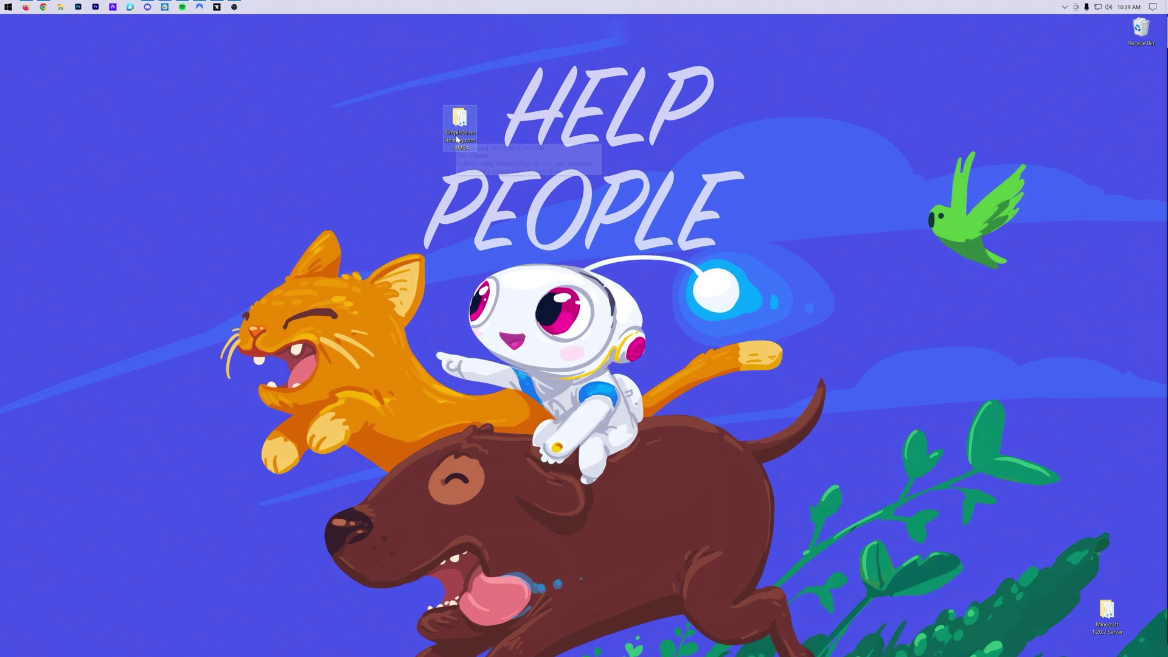
Open Command Prompt and run ipconfig to list the computer's network addresses
{"action": "left_click", "coordinate": [6, 6]}
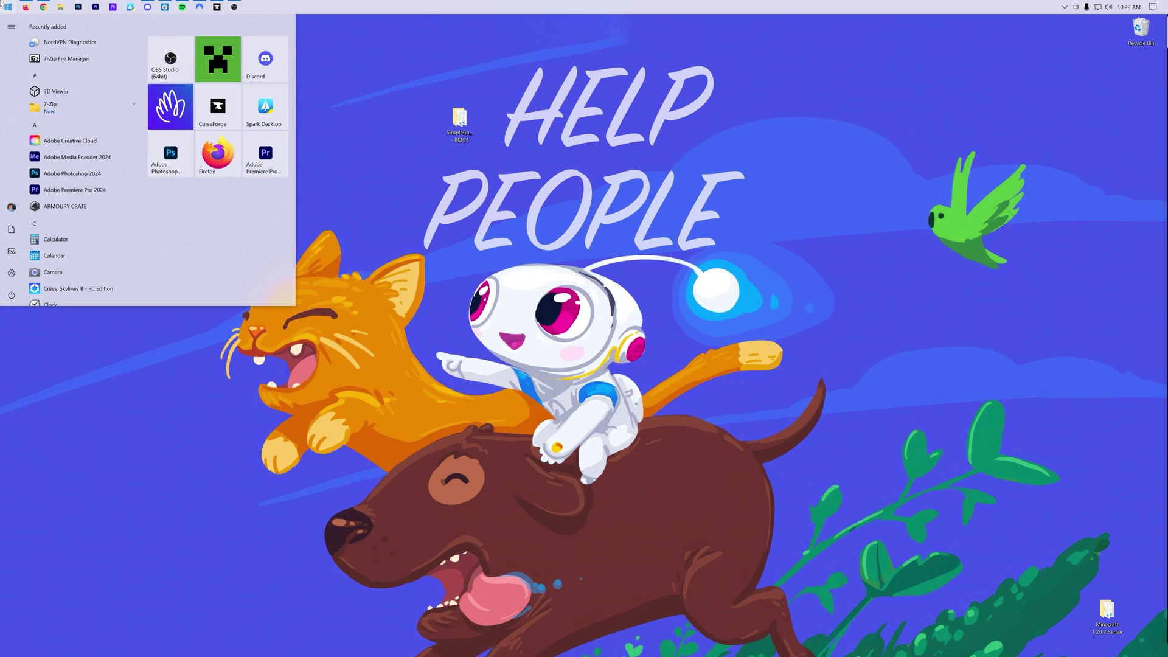
{"action": "type", "text": "cmd"}
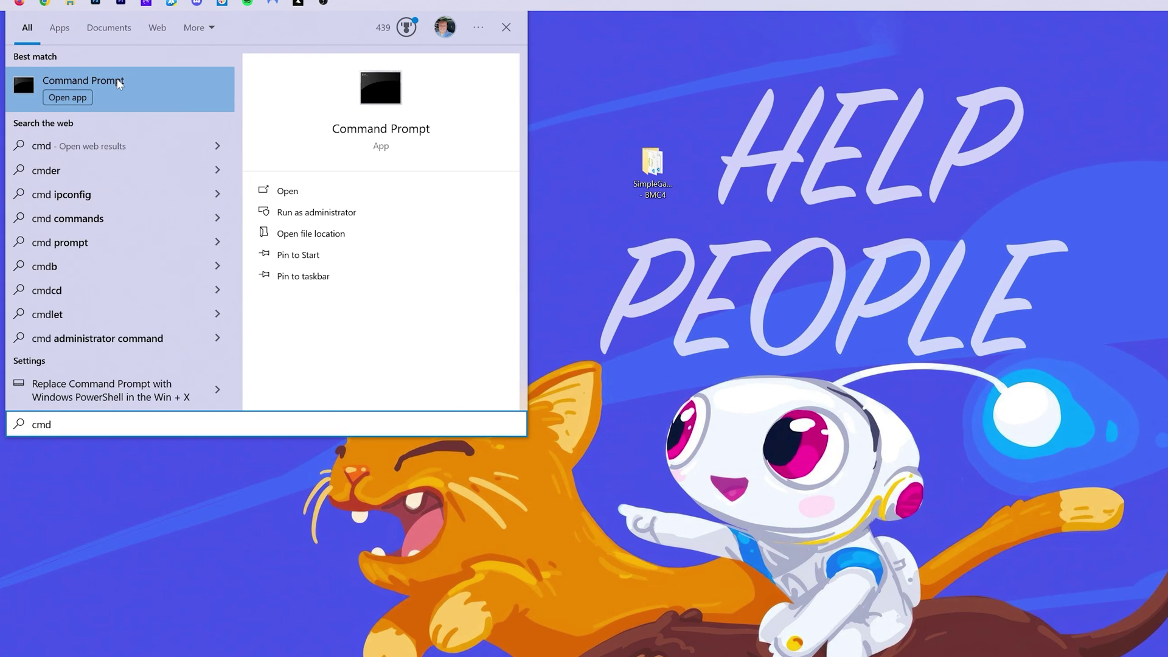
{"action": "left_click", "coordinate": [119, 83]}
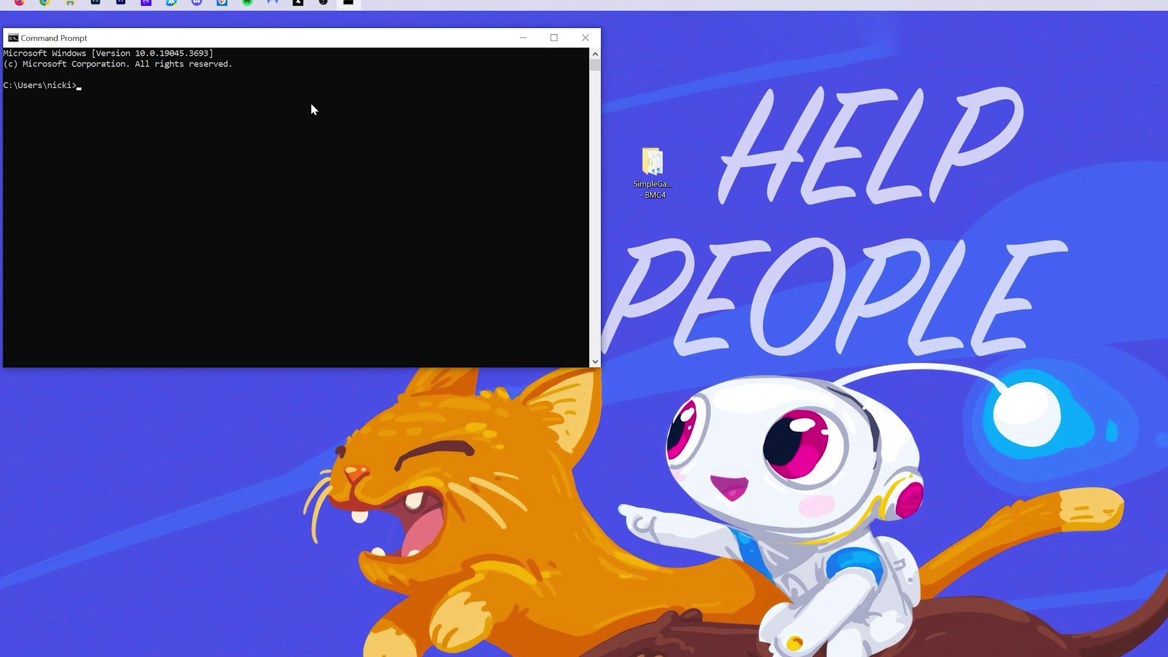
{"action": "type", "text": "ip"}
{"action": "key", "text": "BackSpace"}
{"action": "key", "text": "BackSpace"}
{"action": "type", "text": "ipconfig\\"}
{"action": "key", "text": "Return"}
{"action": "type", "text": "ipconfig"}
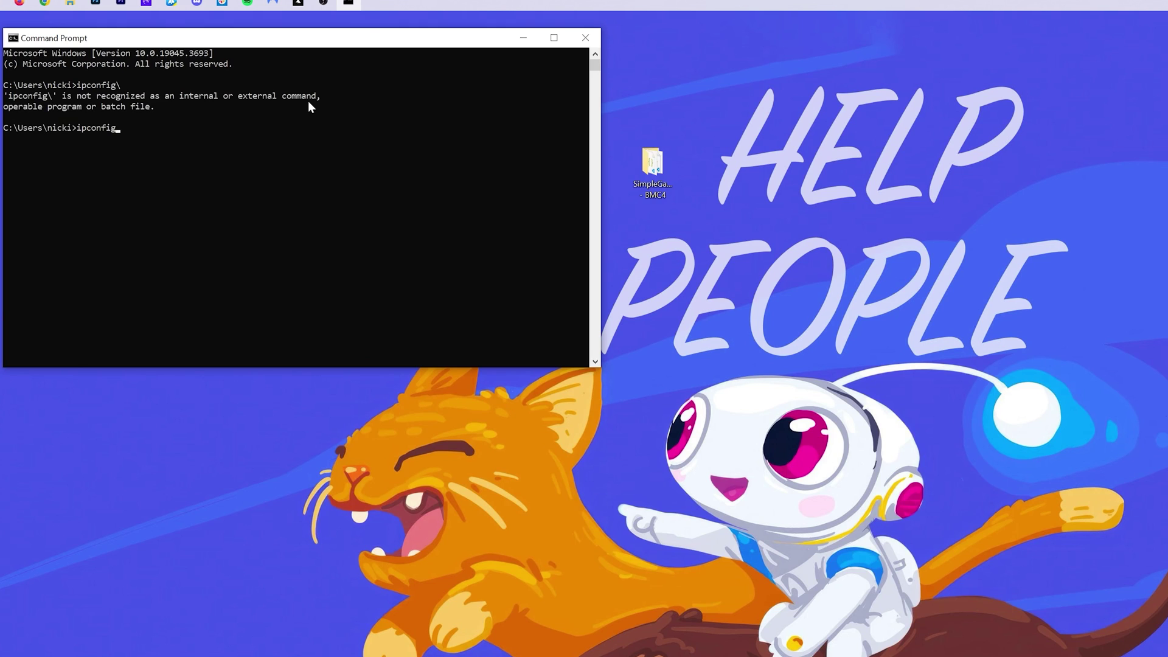
{"action": "key", "text": "Return"}
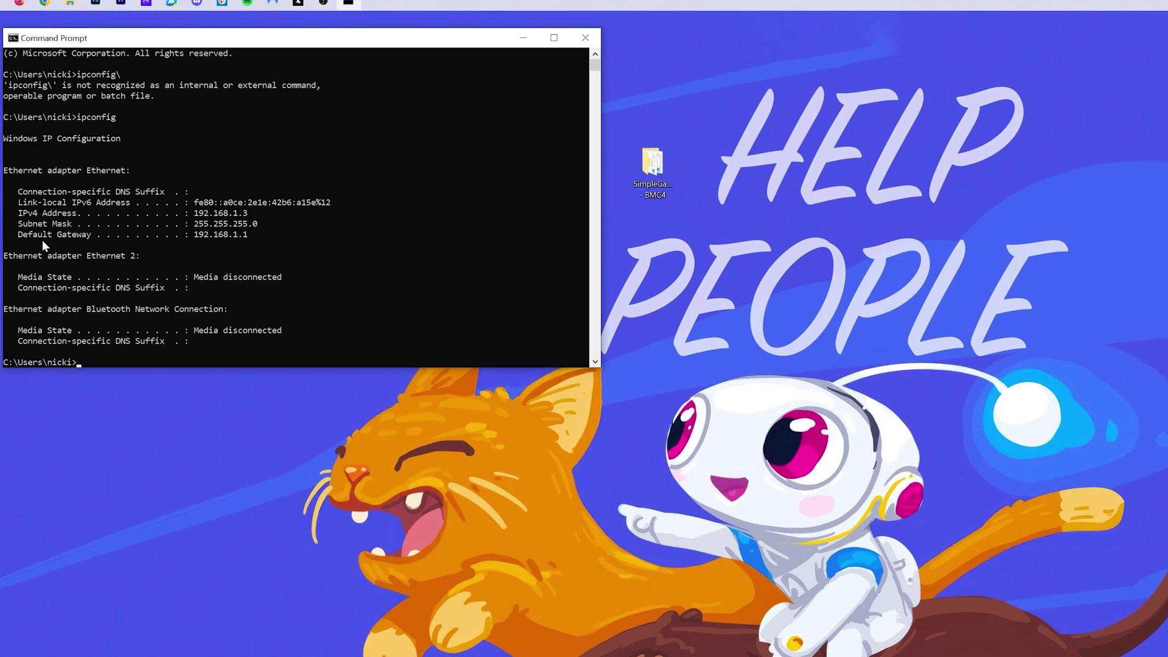
Open a blank Notepad document and shrink its window so it sits beside the ipconfig output
{"action": "key", "text": "super"}
{"action": "type", "text": "not"}
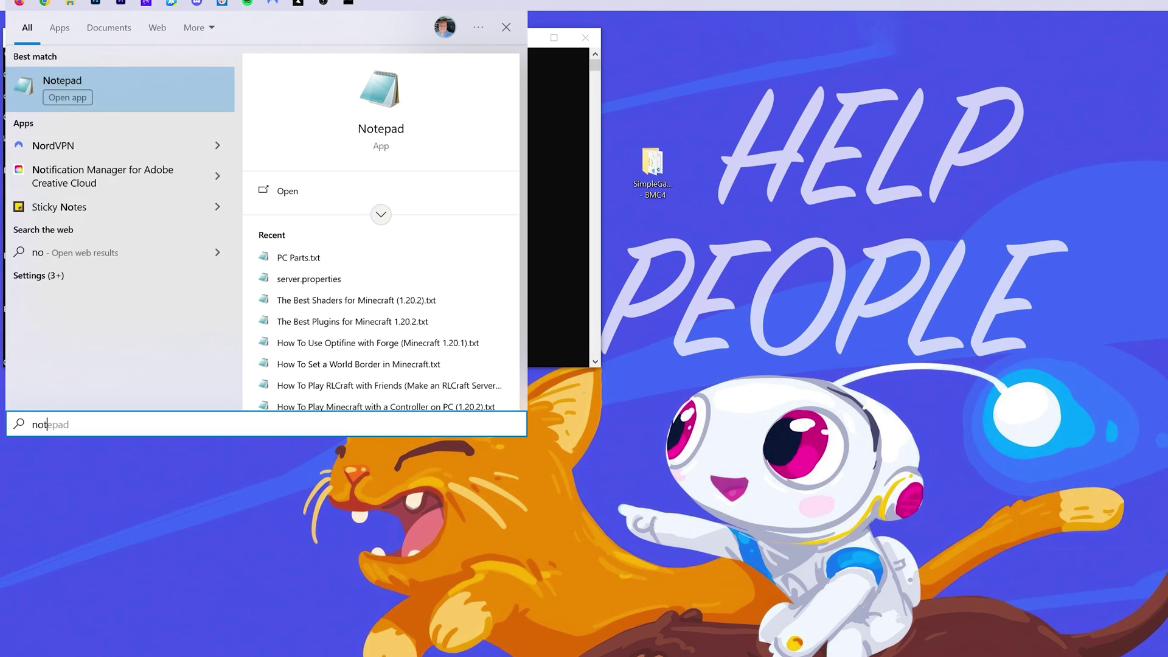
{"action": "key", "text": "Return"}
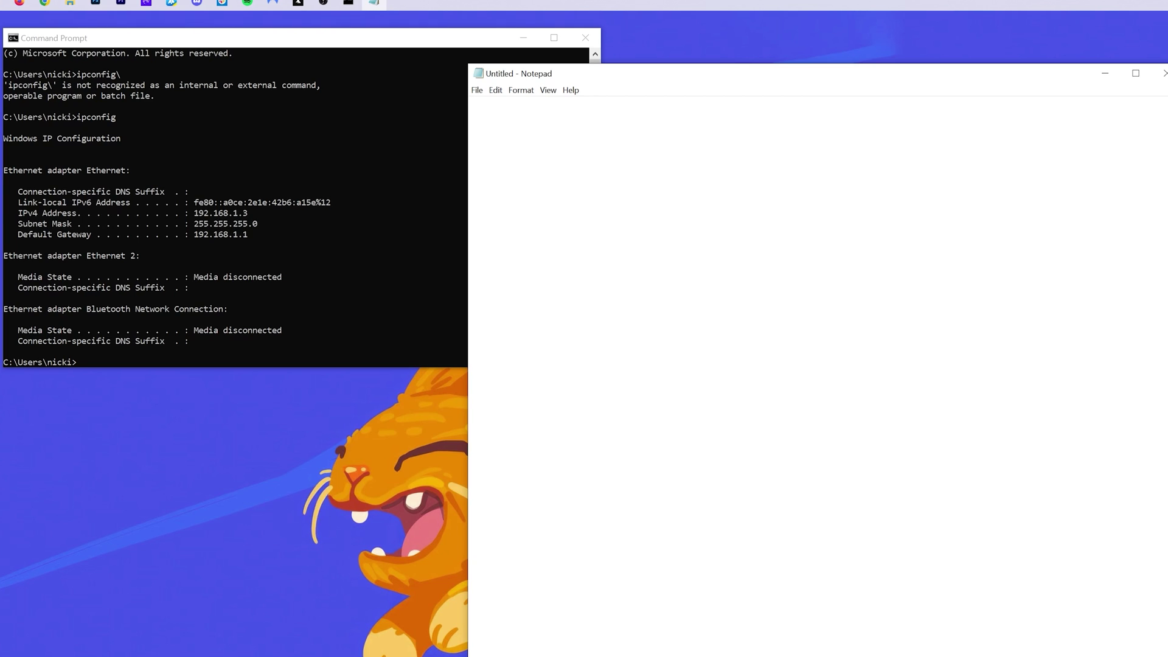
{"action": "left_click_drag", "start_coordinate": [1164, 654], "coordinate": [832, 322]}
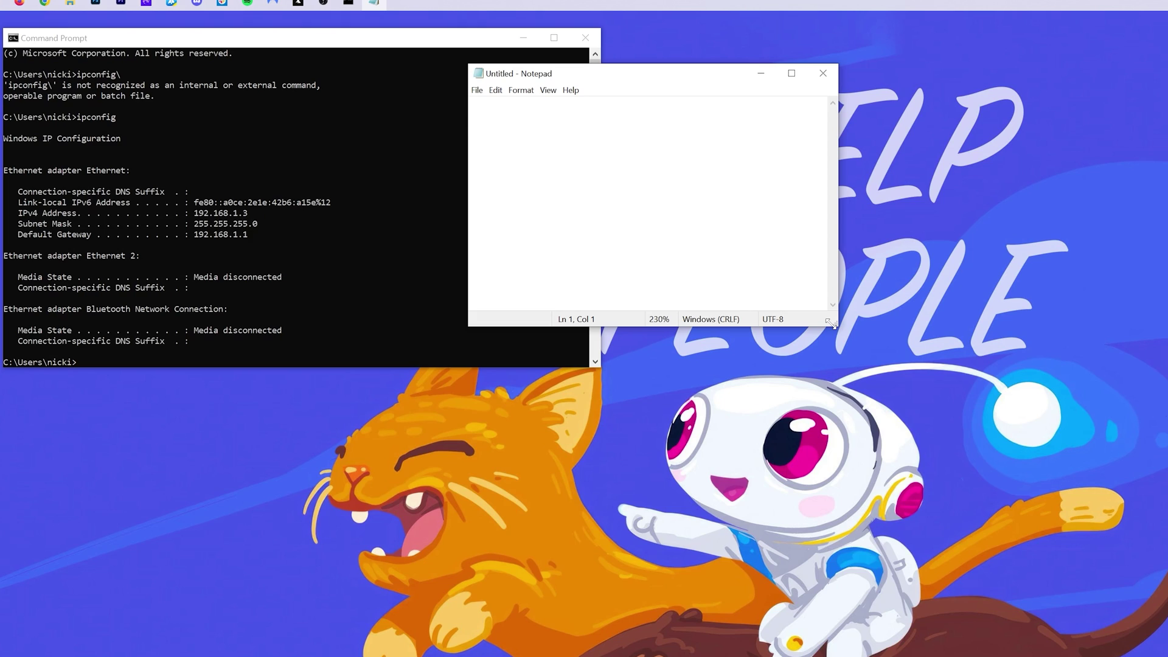
Write "IPv4: 192.168.1.3" and, after a blank line, "Default Gateway: 192.168.1.1" in Notepad, zoomed so each fits on one line
{"action": "type", "text": "IPv4: 1"}
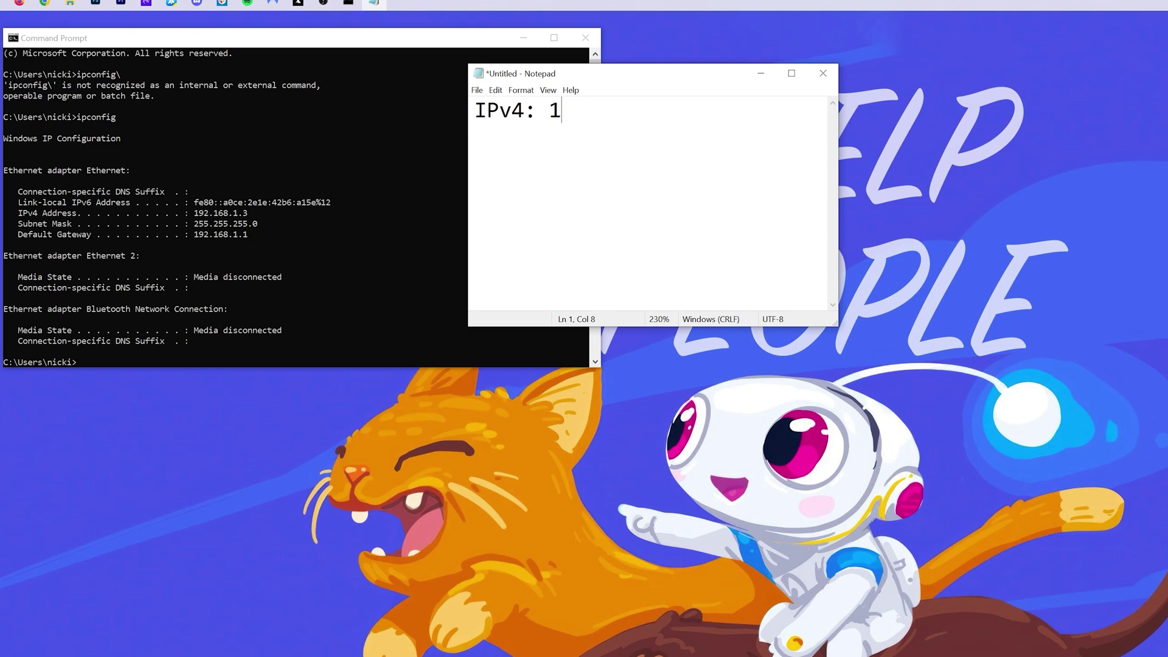
{"action": "type", "text": "92.168.1"}
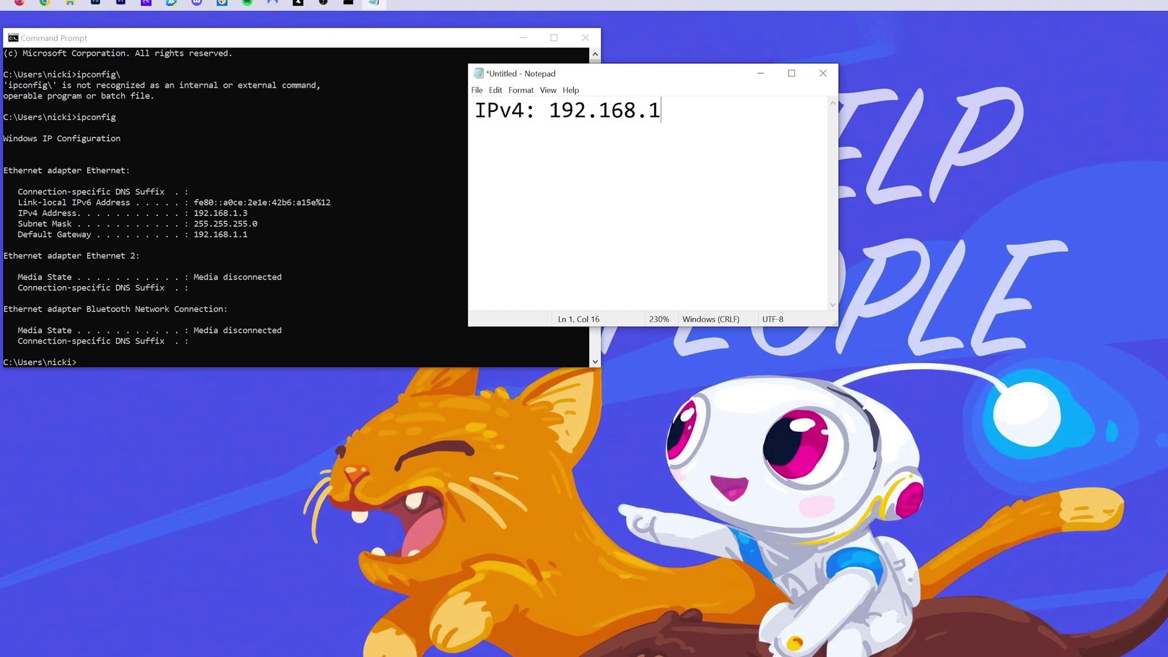
{"action": "type", "text": ".3"}
{"action": "key", "text": "Return"}
{"action": "key", "text": "Return"}
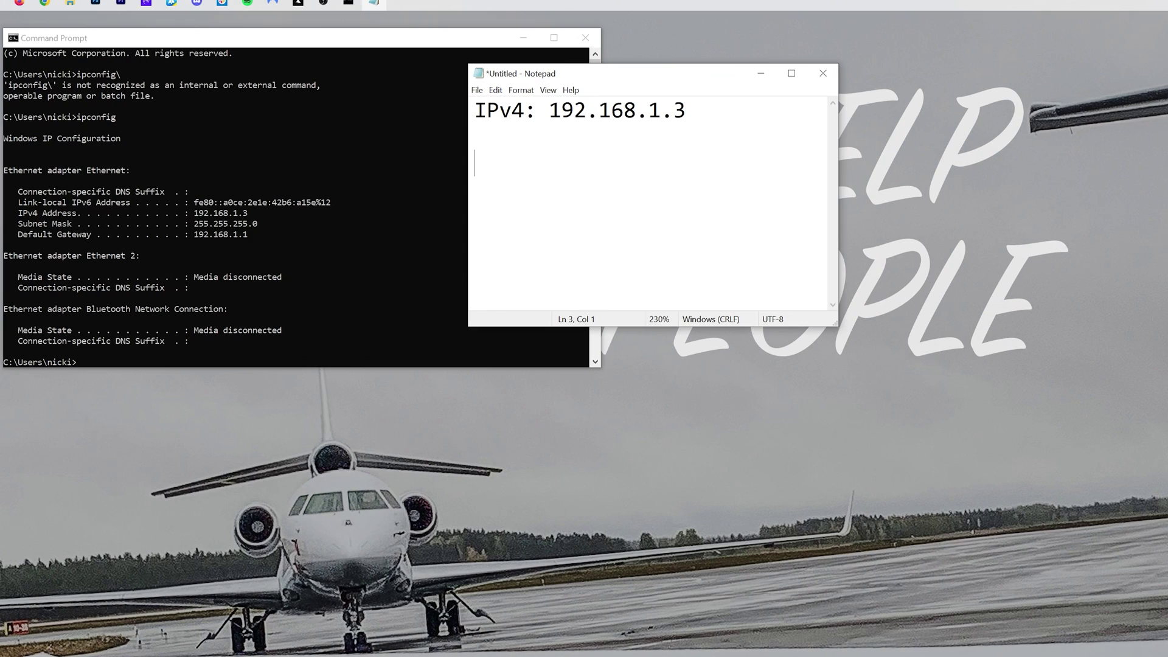
{"action": "type", "text": "Default Gau"}
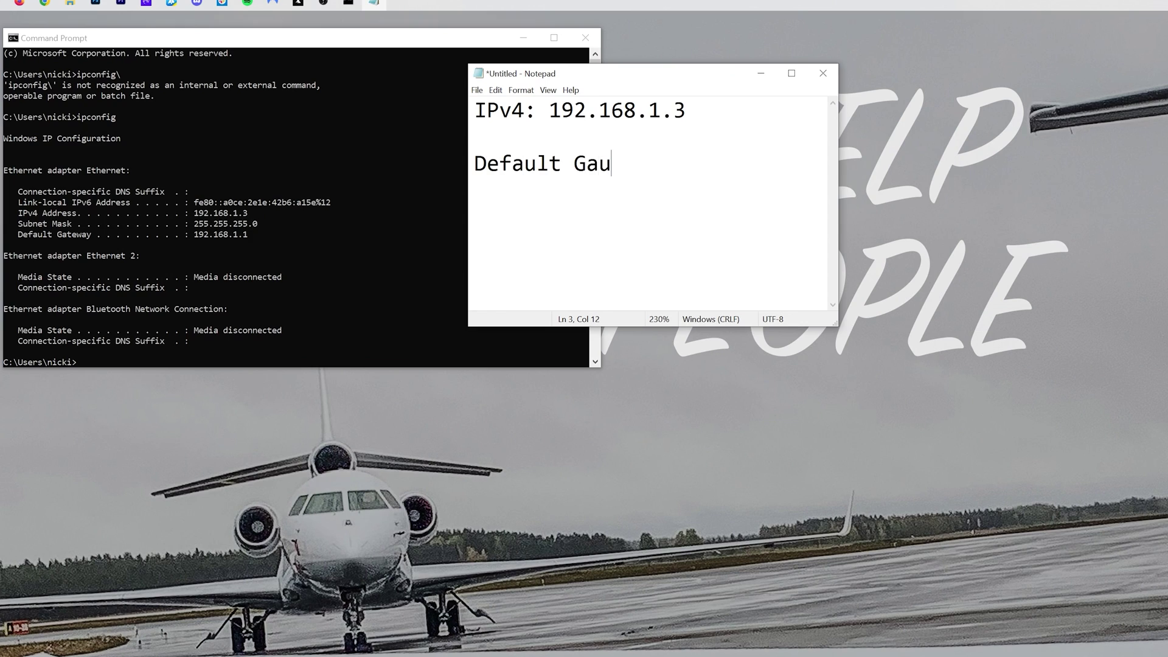
{"action": "key", "text": "BackSpace"}
{"action": "type", "text": "teway: 192"}
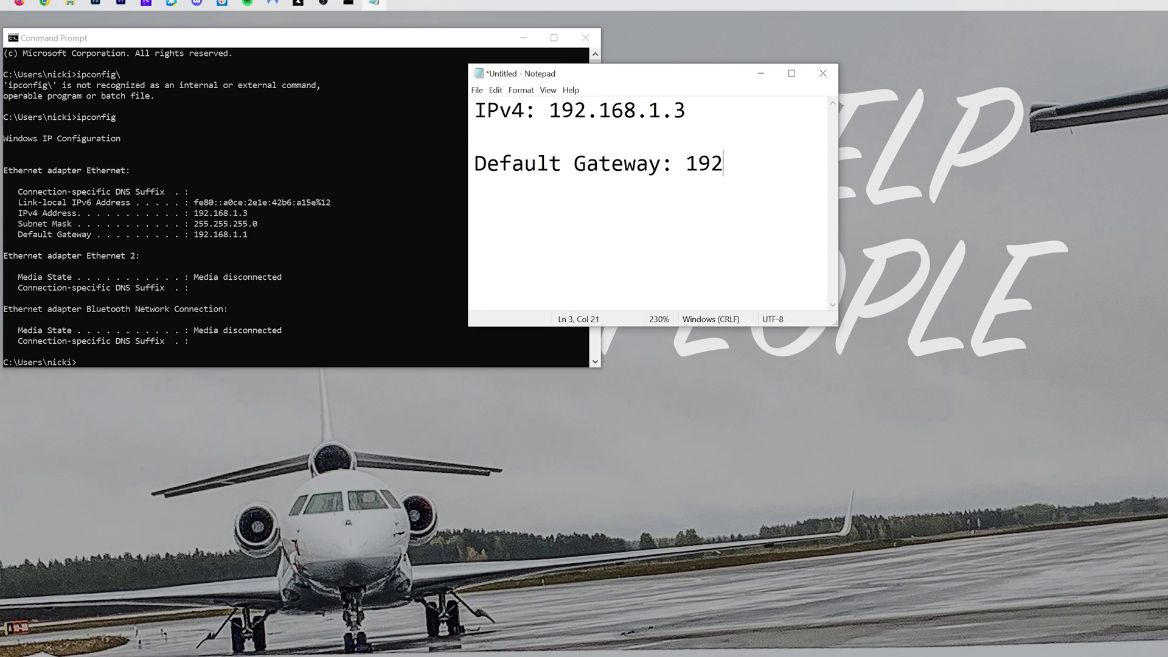
{"action": "type", "text": ".168.1.1"}
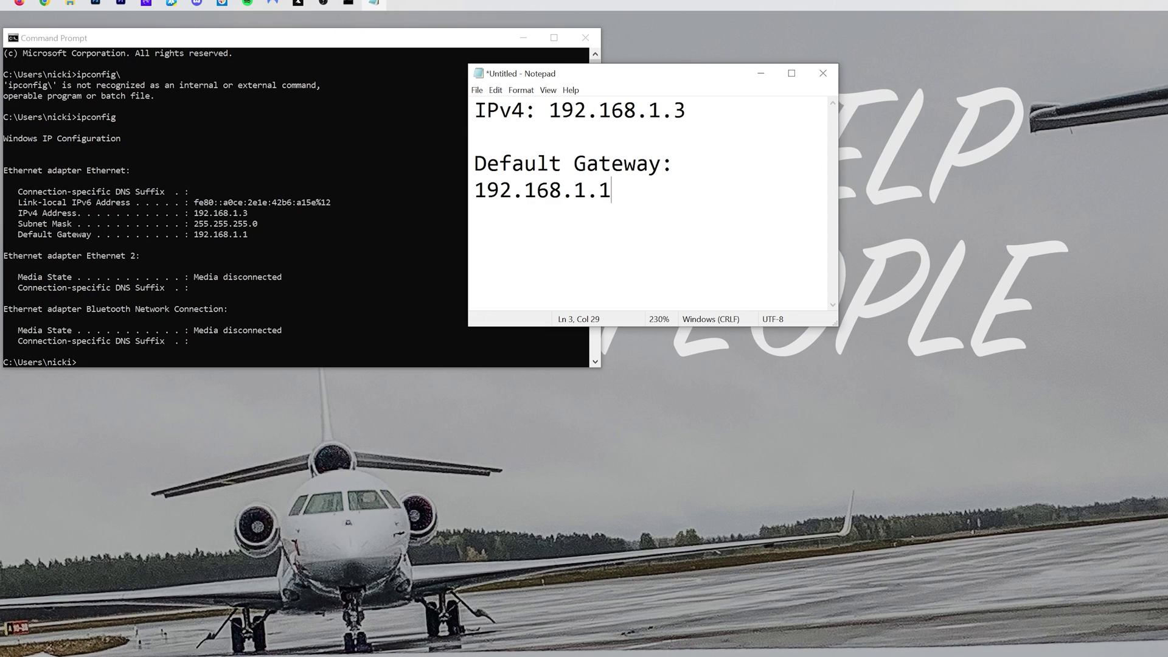
{"action": "key", "text": "ctrl+minus"}
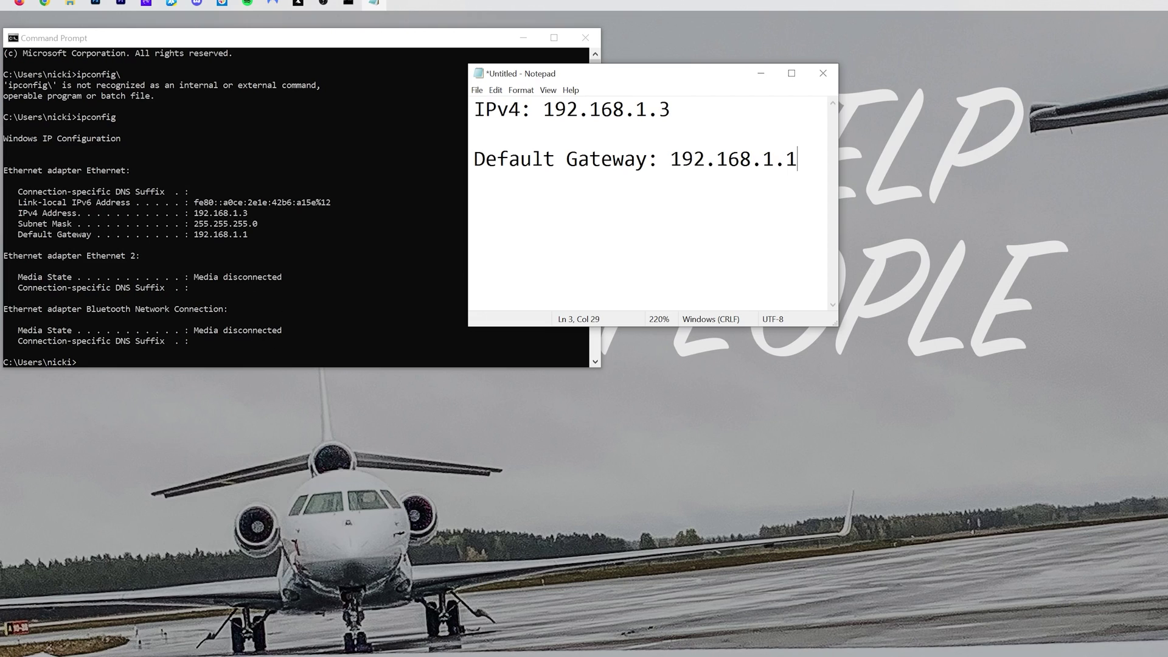
Close Command Prompt and move the Notepad window aside, clear of the BMC4 folder icon on the desktop
{"action": "left_click", "coordinate": [113, 251]}
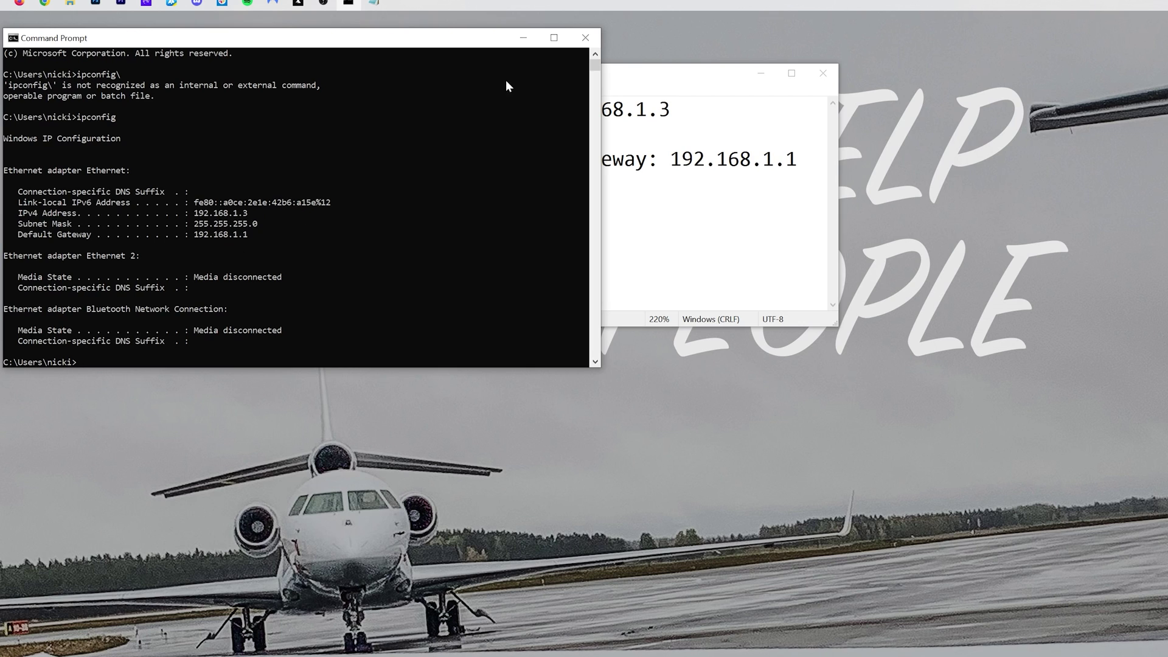
{"action": "left_click", "coordinate": [586, 38]}
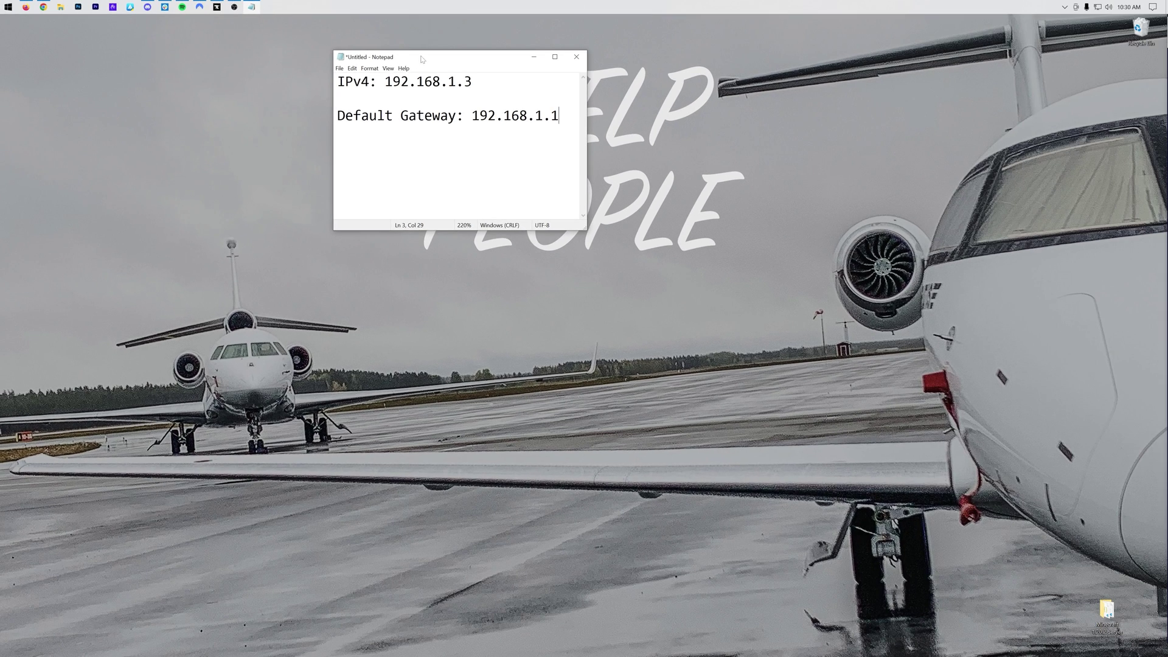
{"action": "left_click_drag", "start_coordinate": [421, 59], "coordinate": [96, 47]}
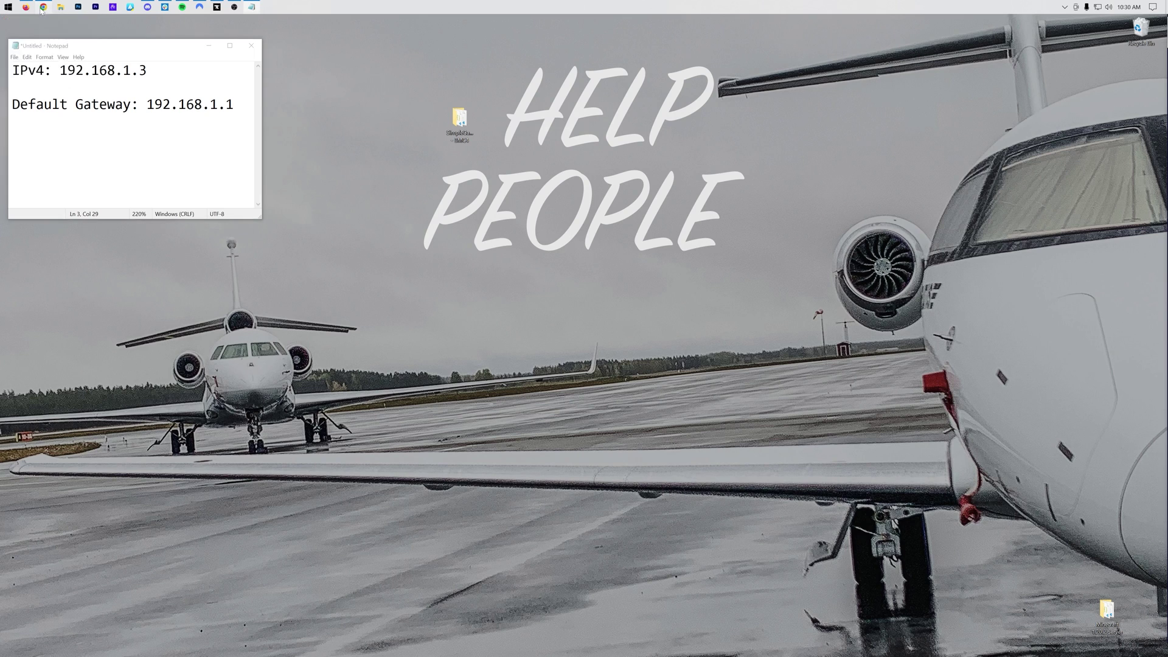
Switch to Chrome and load the router's address 192.168.1.1 in the empty New Tab page
{"action": "left_click", "coordinate": [44, 8]}
{"action": "left_click", "coordinate": [539, 25]}
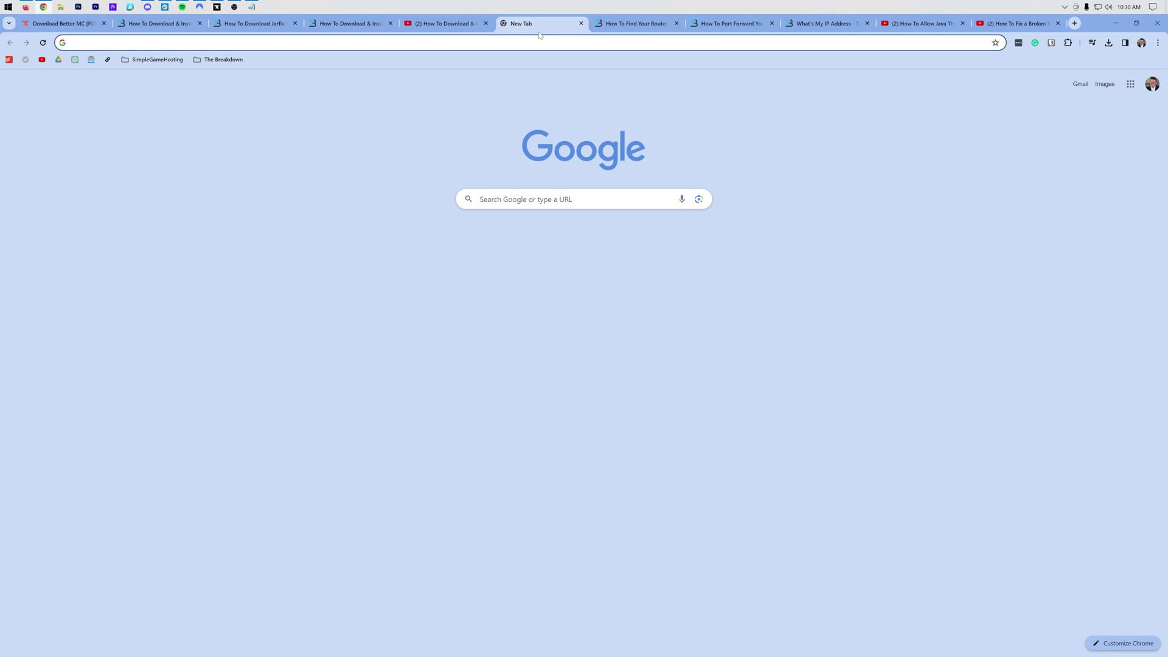
{"action": "type", "text": "192."}
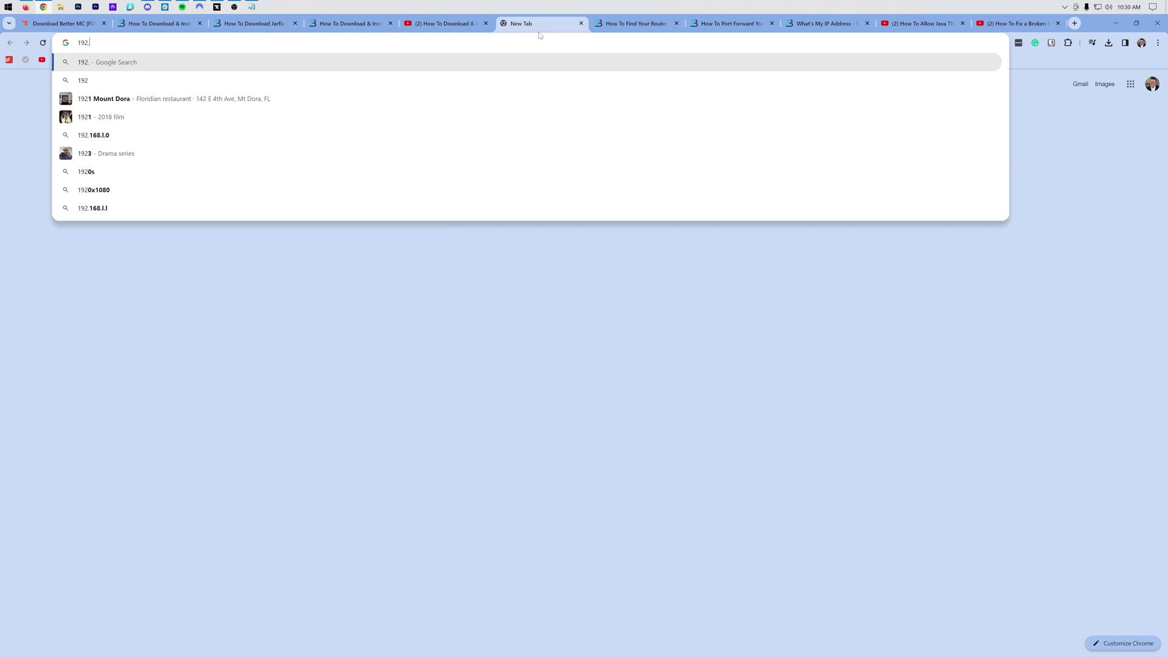
{"action": "type", "text": "168.1.1"}
{"action": "key", "text": "Return"}
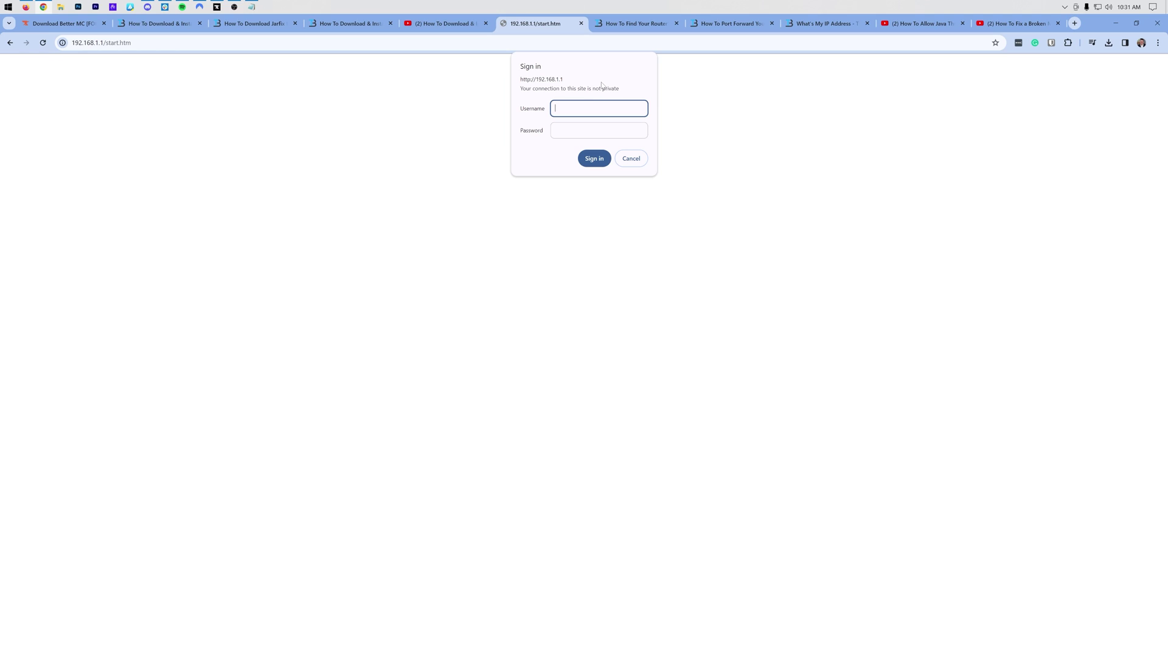
Examine the methods in the How To Find Your Router's Password article, and return to the router's sign-in page
{"action": "left_click", "coordinate": [632, 23]}
{"action": "scroll", "coordinate": [508, 311], "scroll_direction": "down", "scroll_amount": 1}
{"action": "scroll", "coordinate": [508, 311], "scroll_direction": "down", "scroll_amount": 15}
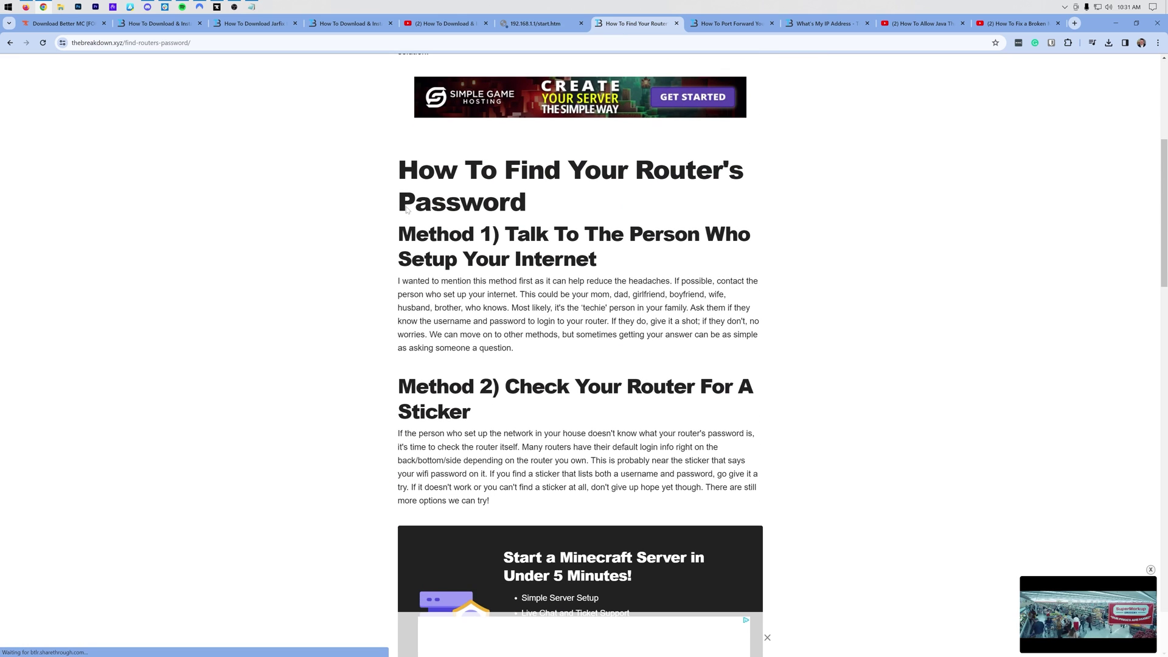
{"action": "scroll", "coordinate": [540, 298], "scroll_direction": "down", "scroll_amount": 4}
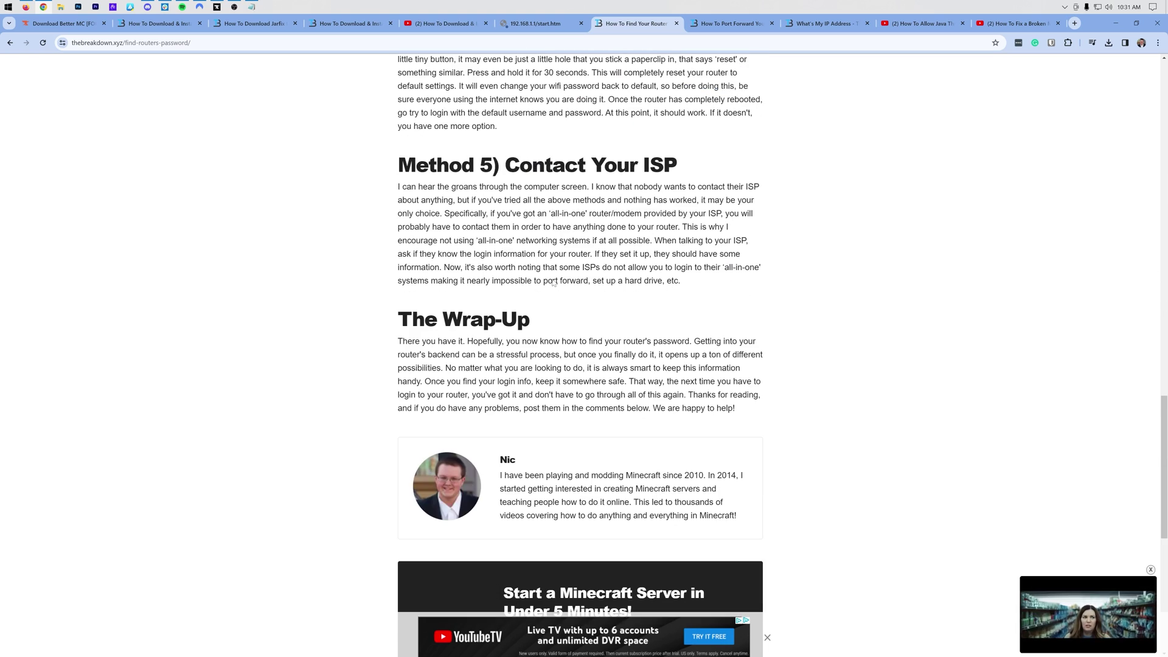
{"action": "scroll", "coordinate": [541, 298], "scroll_direction": "up", "scroll_amount": 7}
{"action": "scroll", "coordinate": [540, 298], "scroll_direction": "up", "scroll_amount": 3}
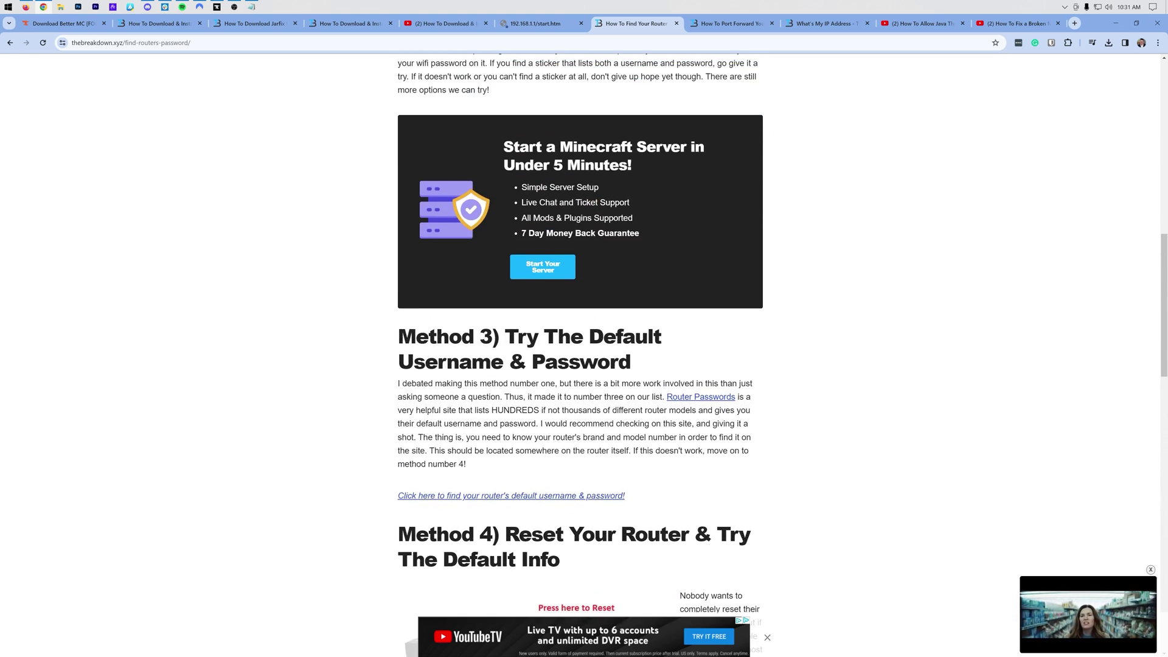
{"action": "triple_click", "coordinate": [583, 326]}
{"action": "left_click", "coordinate": [584, 323]}
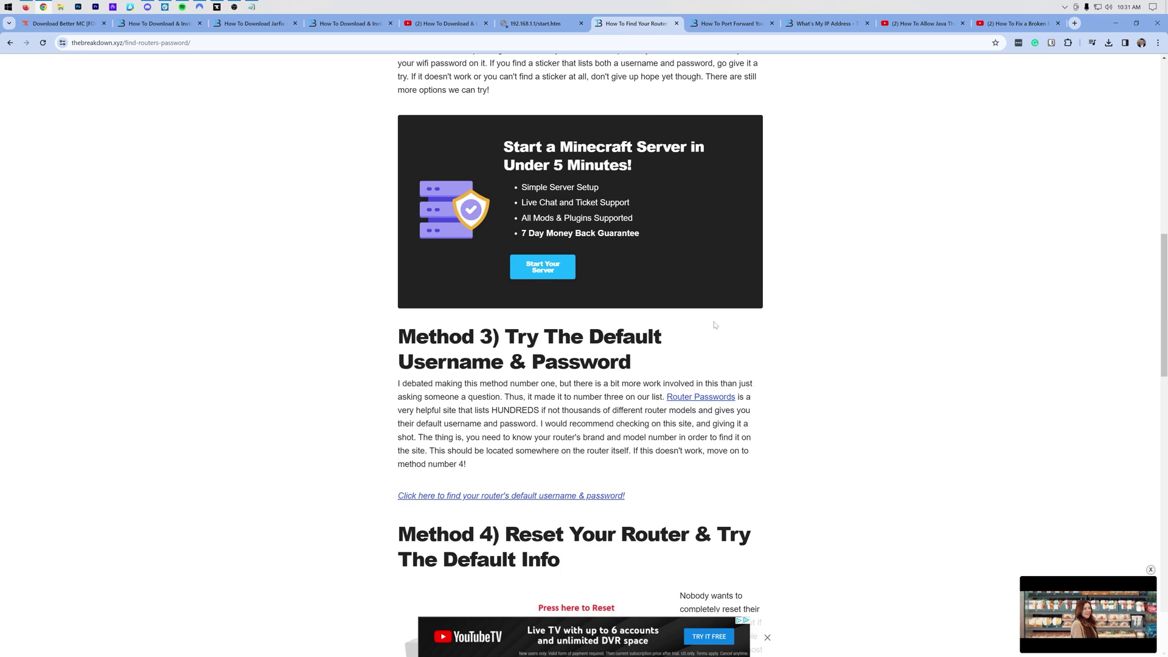
{"action": "scroll", "coordinate": [584, 324], "scroll_direction": "up", "scroll_amount": 12}
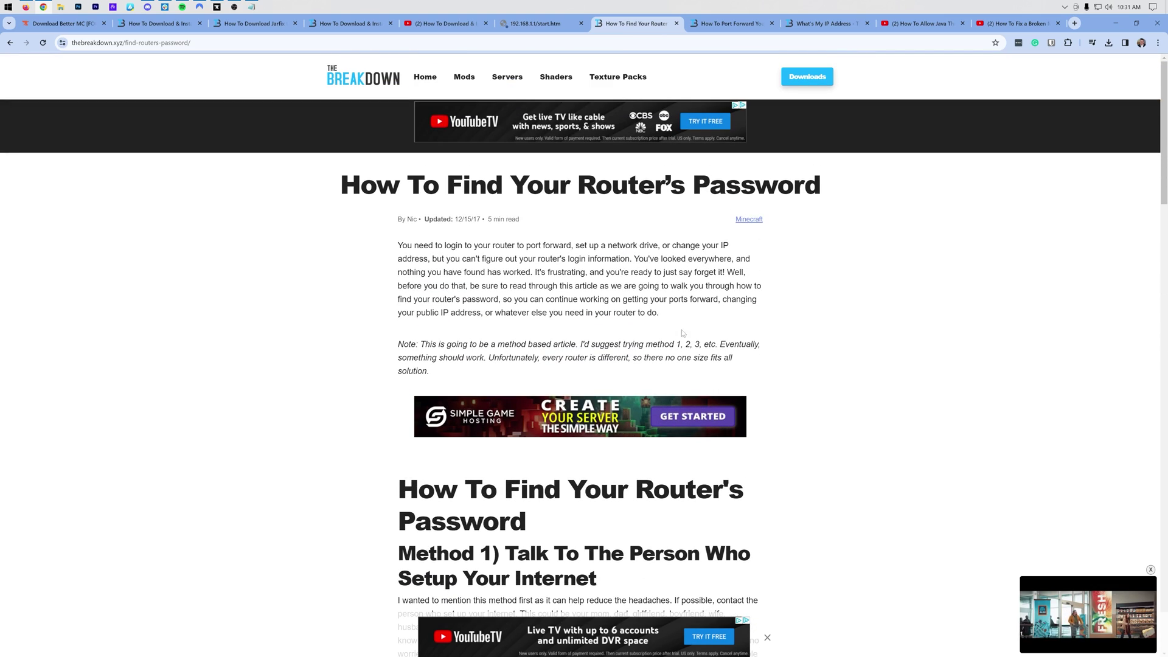
{"action": "left_click", "coordinate": [524, 23]}
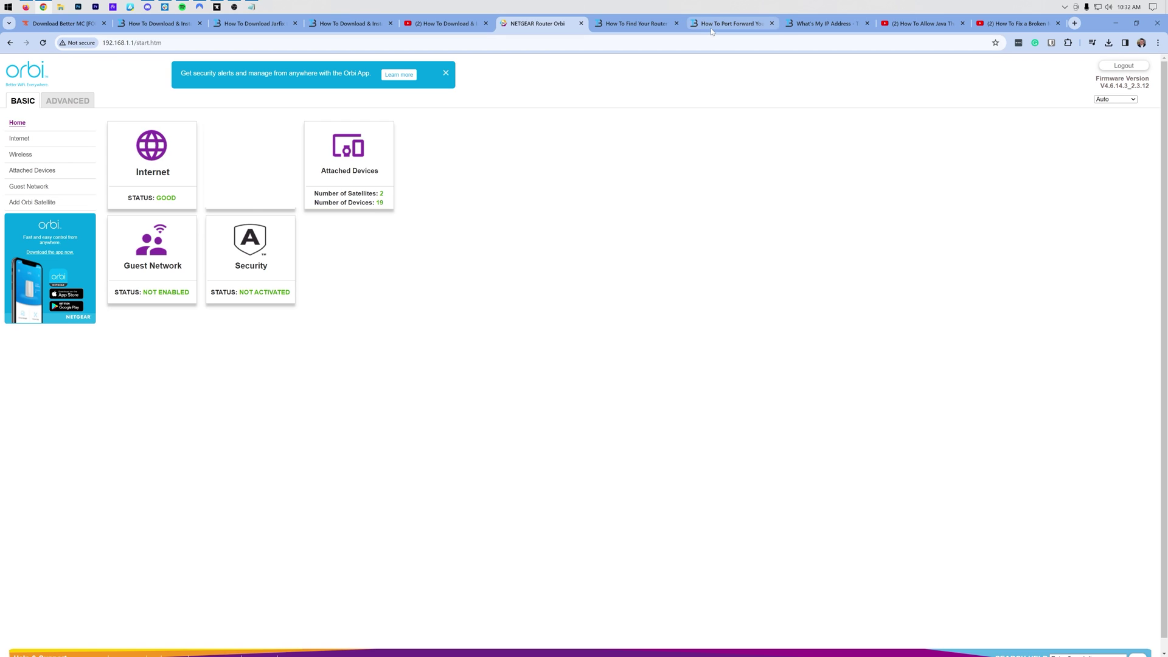
Glance at the How To Port Forward Your Router guide, and open Port Forwarding / Port Triggering in the router's advanced settings
{"action": "left_click", "coordinate": [730, 23]}
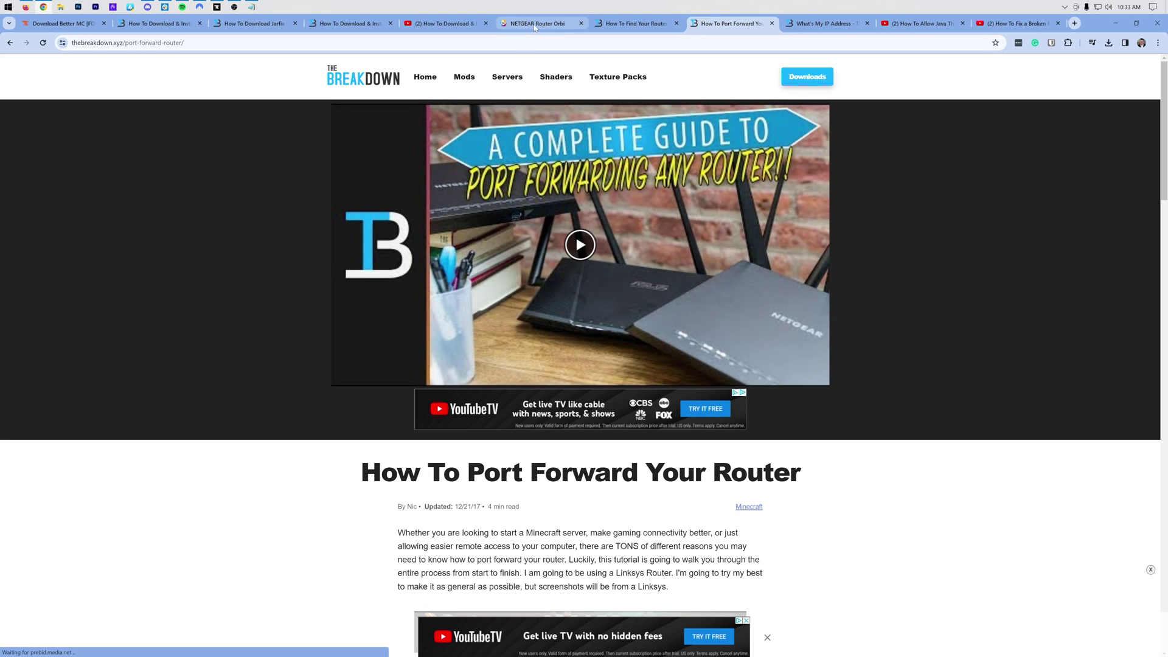
{"action": "left_click", "coordinate": [535, 26]}
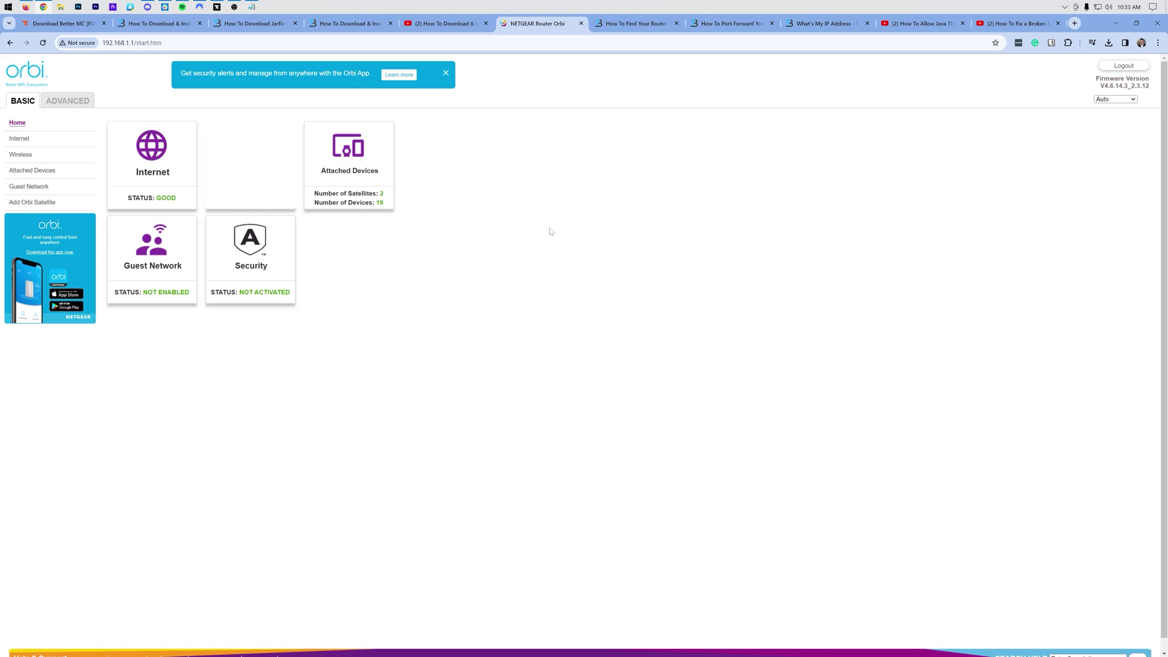
{"action": "left_click", "coordinate": [85, 102]}
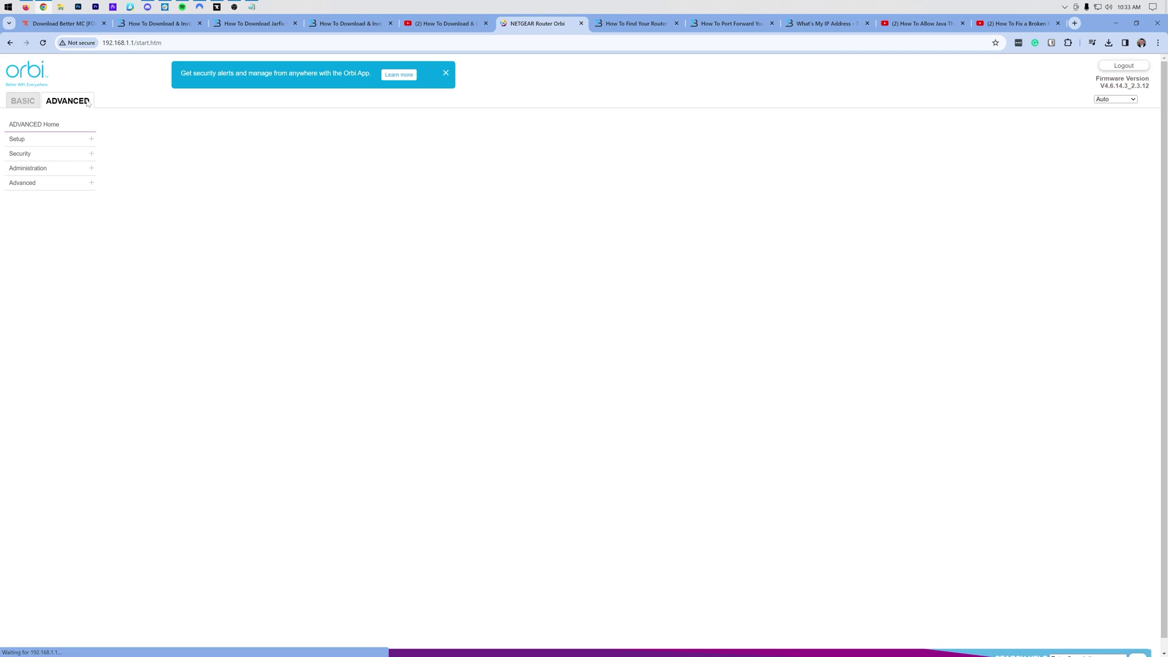
{"action": "left_click", "coordinate": [56, 184]}
{"action": "left_click", "coordinate": [43, 233]}
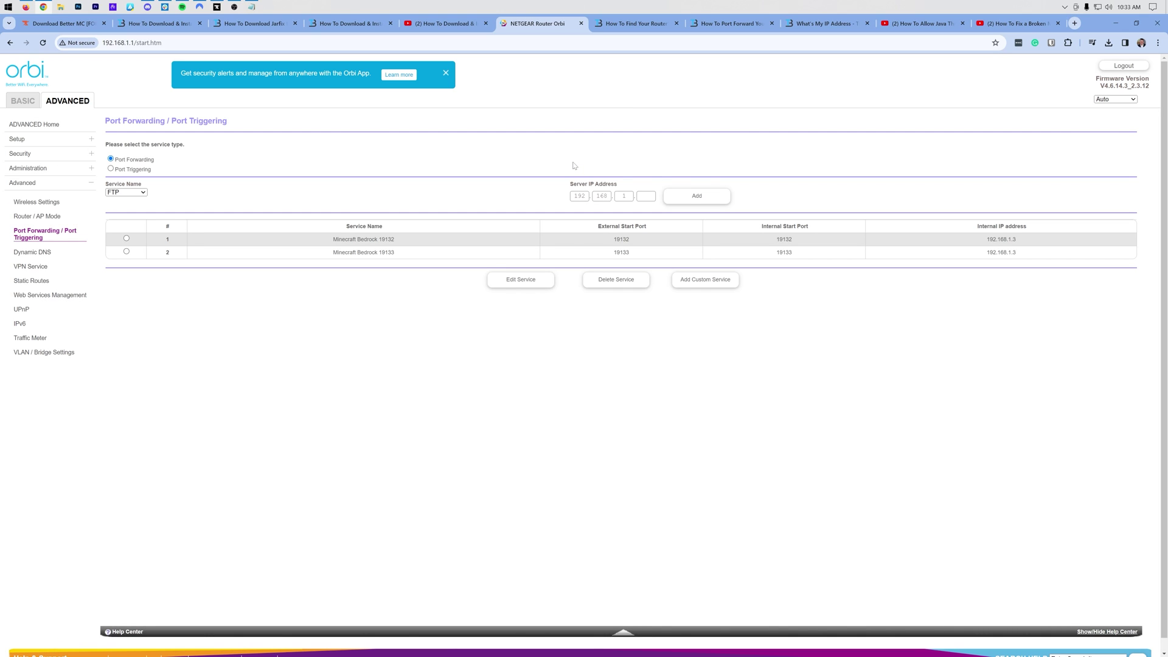
Delete the Minecraft Bedrock 19132 and Minecraft Bedrock 19133 services from the router's port forwarding list
{"action": "left_click", "coordinate": [127, 238]}
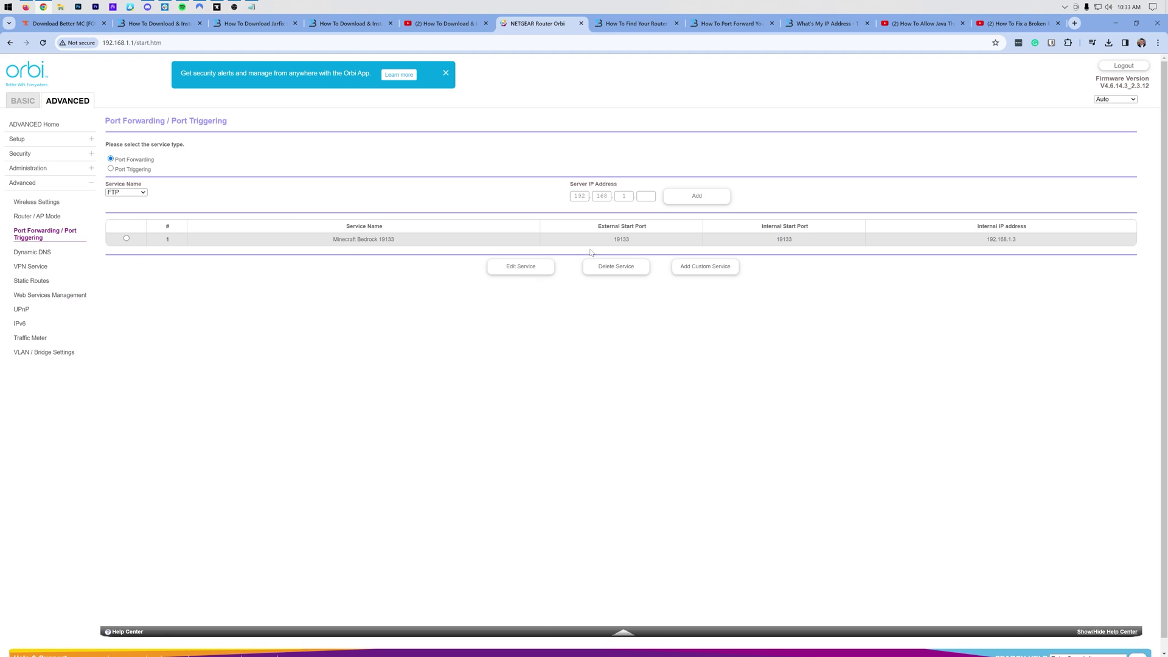
{"action": "left_click", "coordinate": [126, 238]}
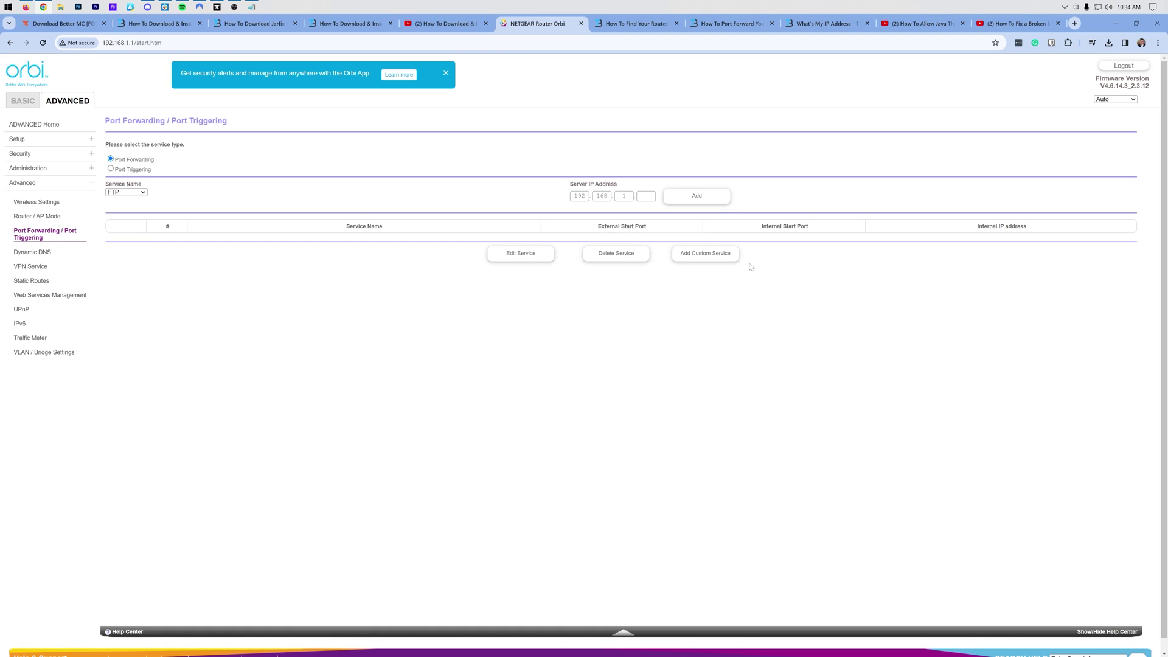
Start a custom port forwarding service named Better Minecraft 4 with the TCP/UDP protocol
{"action": "left_click", "coordinate": [705, 255]}
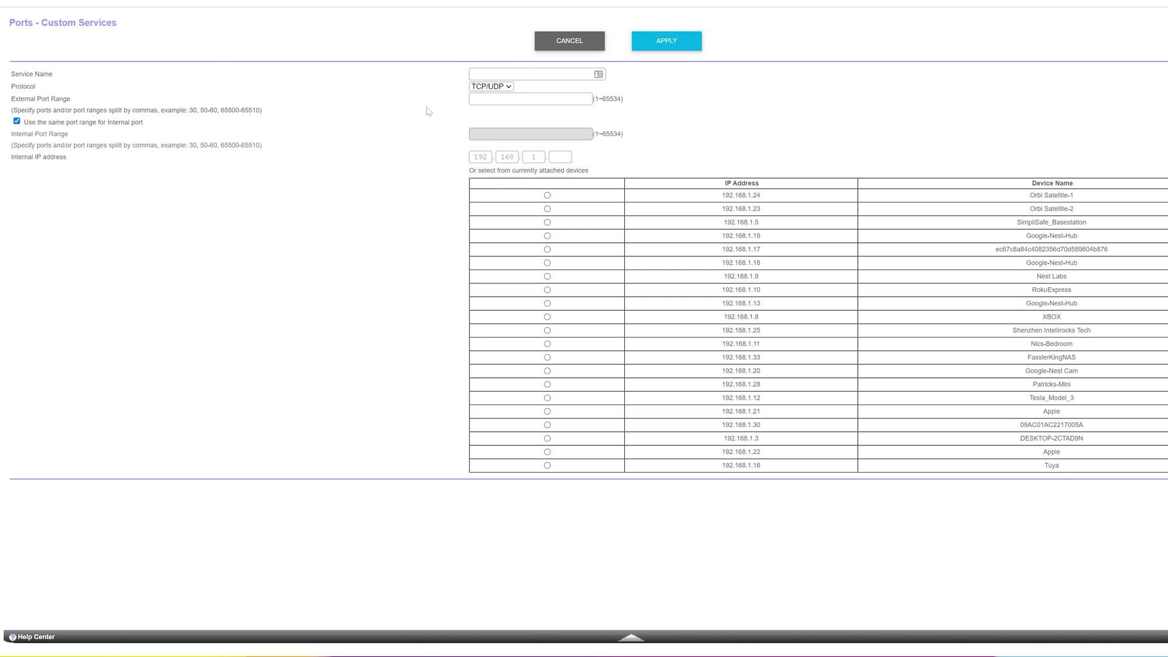
{"action": "left_click", "coordinate": [486, 74]}
{"action": "type", "text": "Bett"}
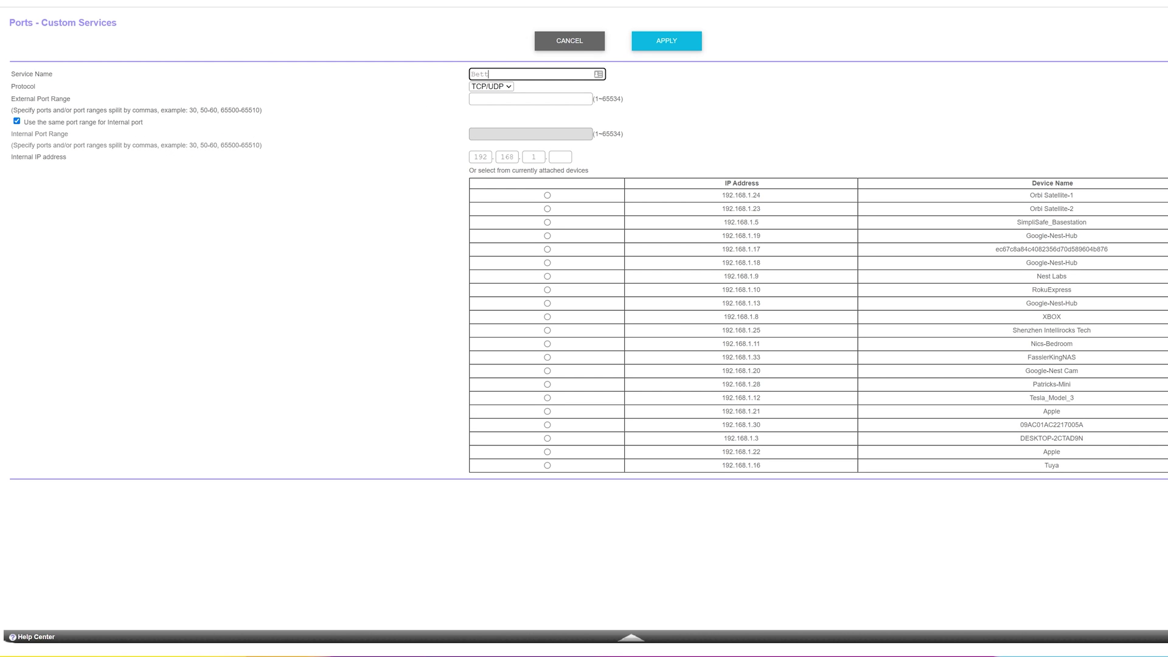
{"action": "type", "text": "er Minecraft 3"}
{"action": "left_click", "coordinate": [490, 86]}
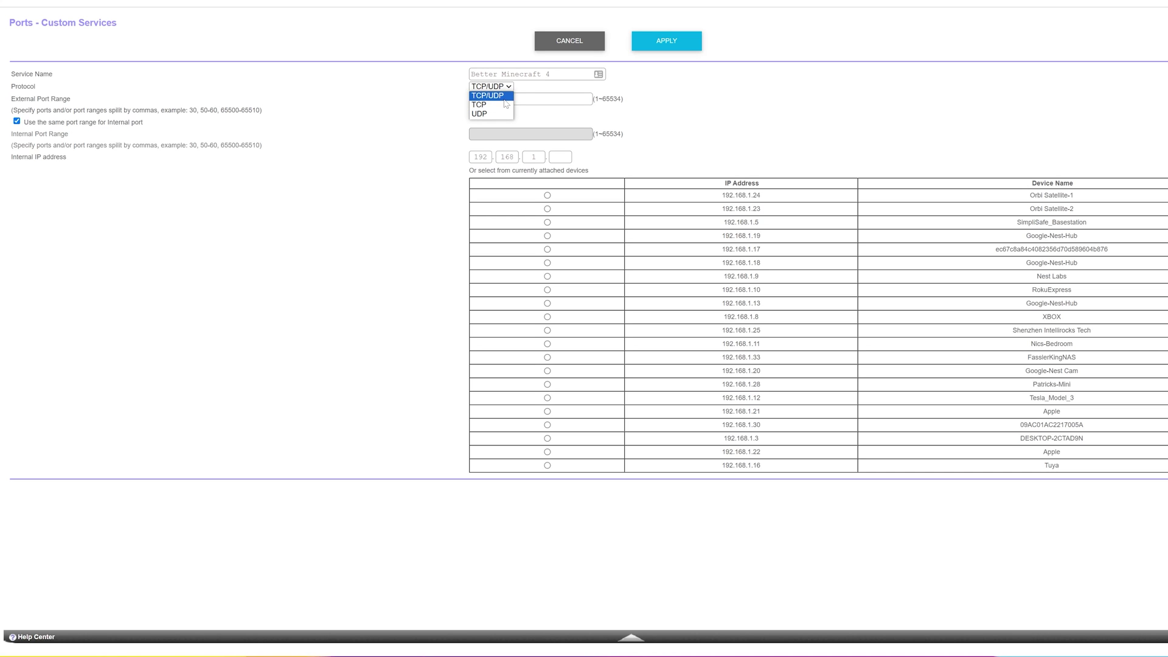
{"action": "left_click", "coordinate": [474, 95]}
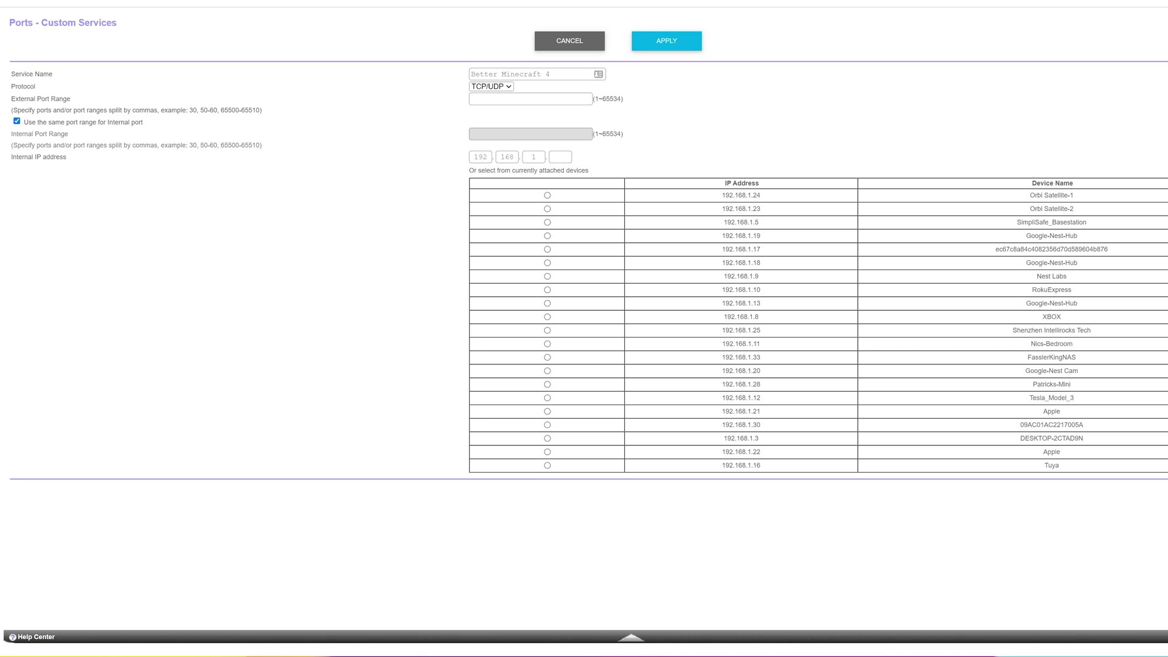
Set the external port range to 25565, turn off using the same range for the internal port, and keep 25565 as the internal range
{"action": "left_click", "coordinate": [531, 99]}
{"action": "type", "text": "25565"}
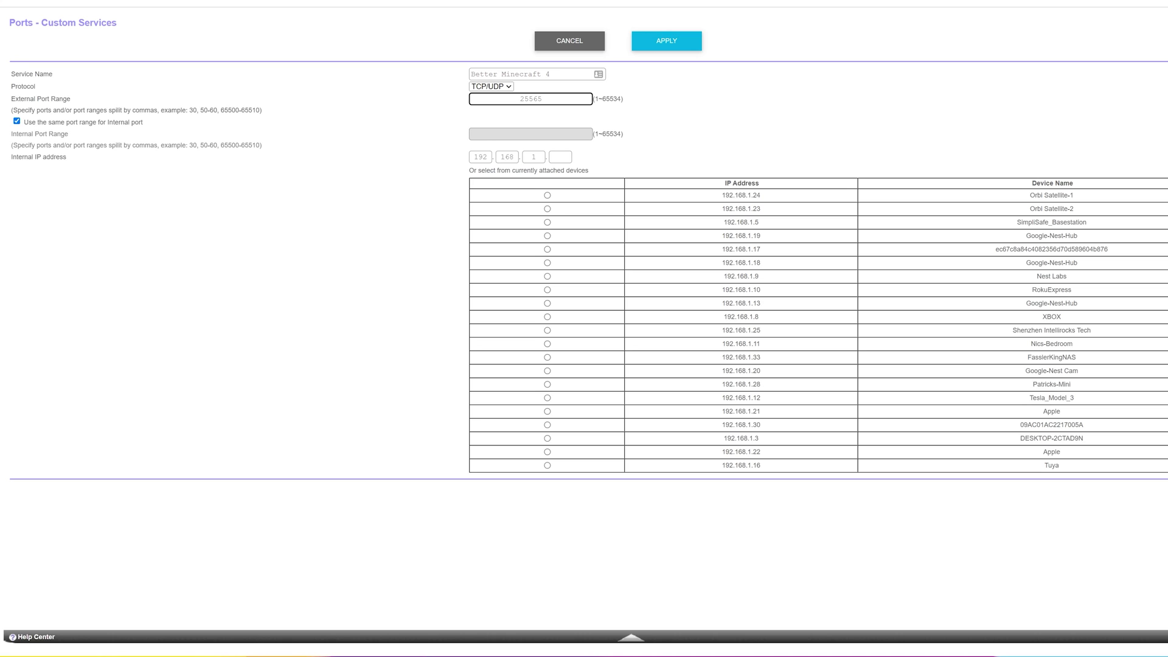
{"action": "left_click", "coordinate": [17, 121]}
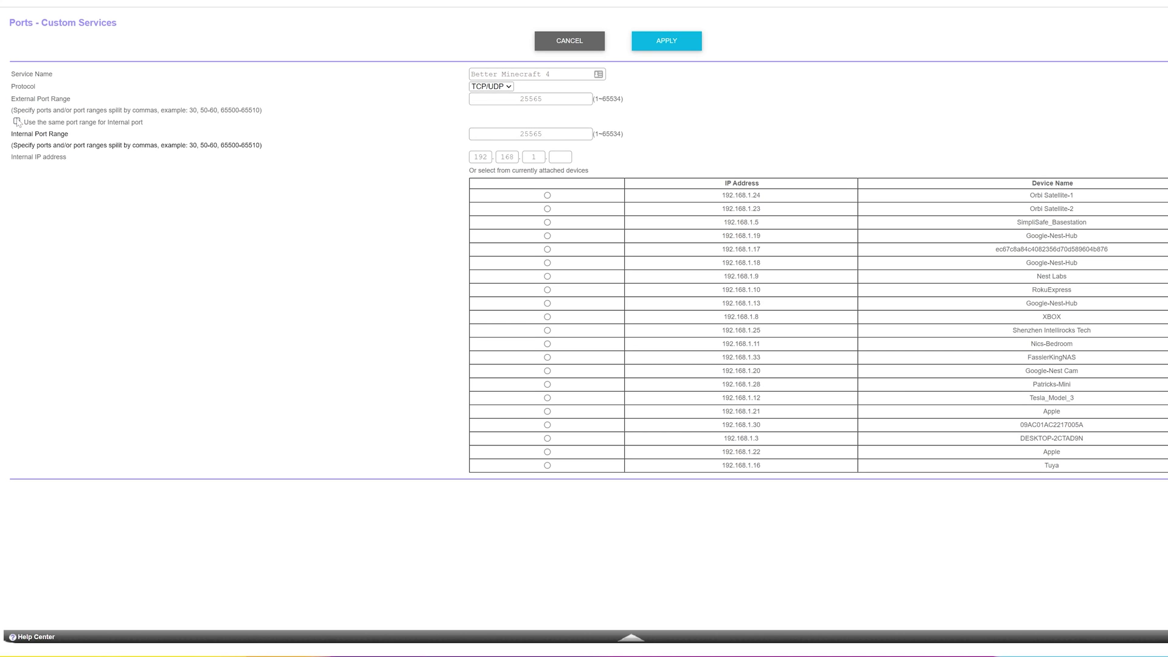
{"action": "double_click", "coordinate": [494, 137]}
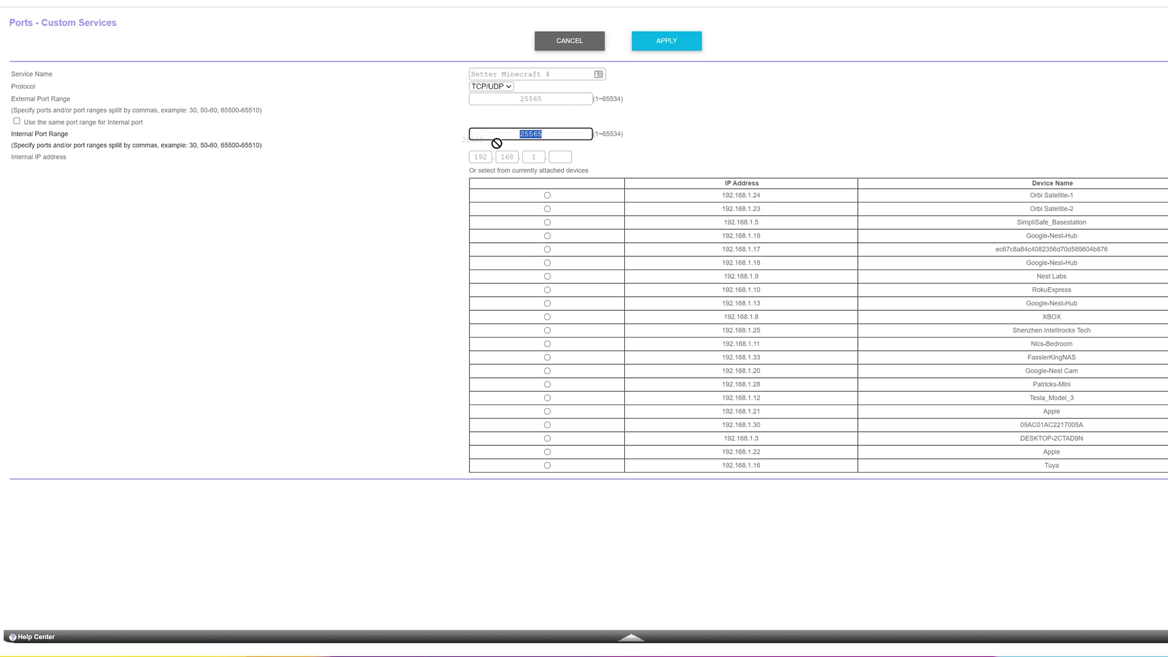
{"action": "key", "text": "End"}
{"action": "left_click", "coordinate": [71, 162]}
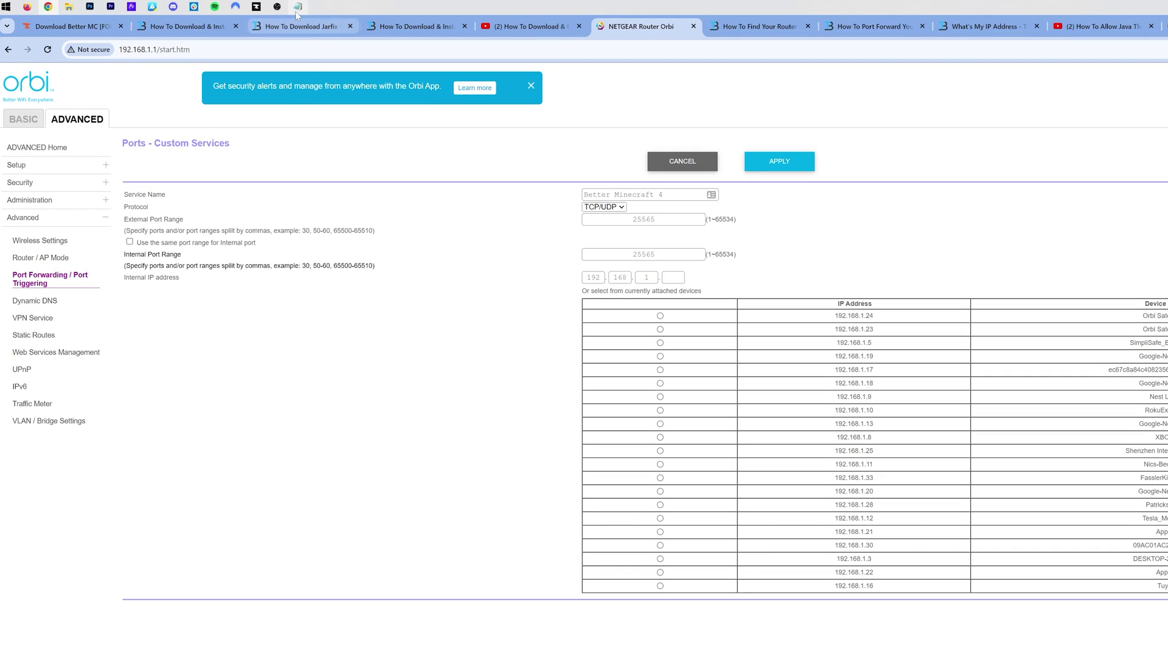
Check the IPv4 address in the Notepad notes, assign the service to the attached device 192.168.1.3, and apply it
{"action": "left_click", "coordinate": [297, 11]}
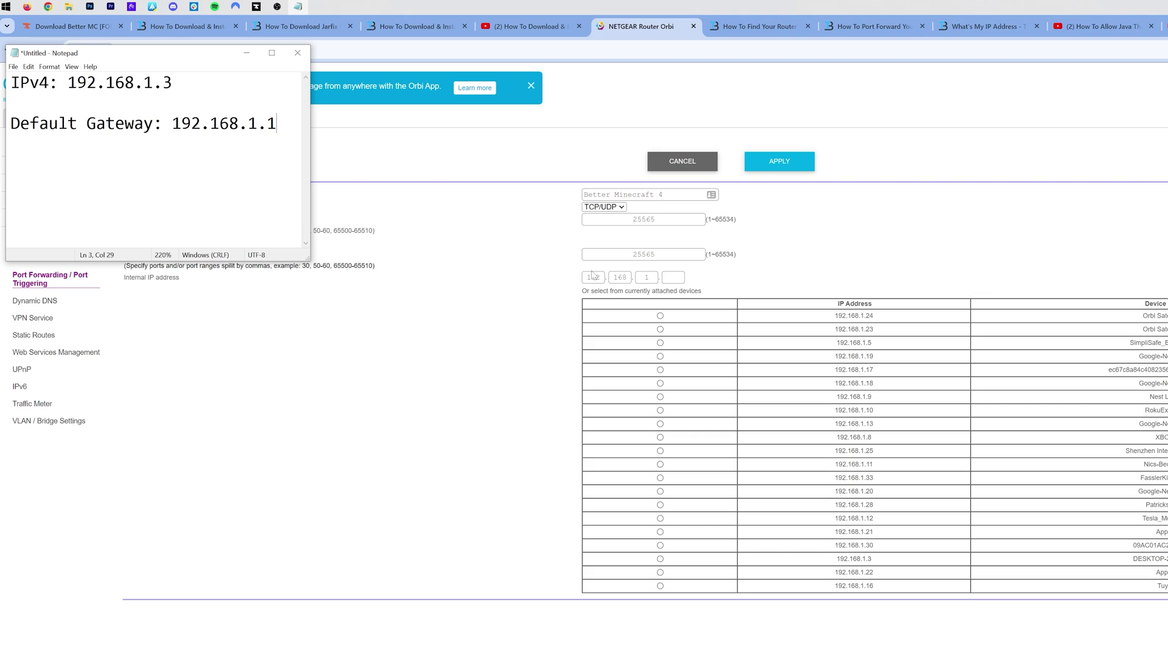
{"action": "left_click", "coordinate": [673, 278]}
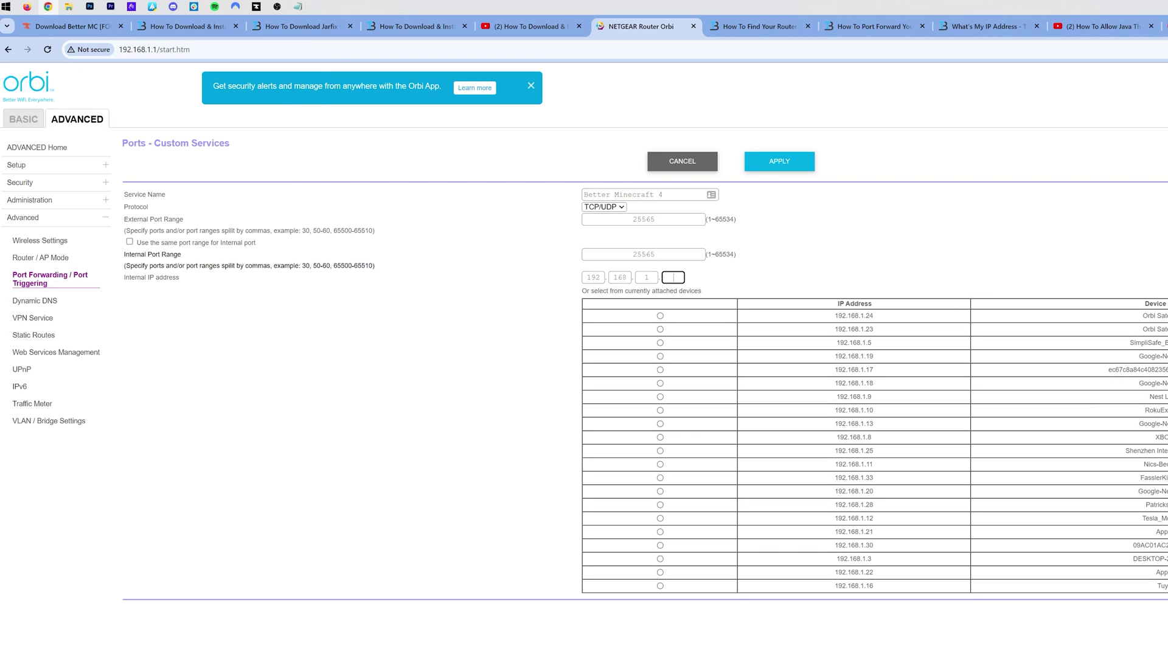
{"action": "left_click", "coordinate": [719, 282]}
{"action": "left_click", "coordinate": [661, 559]}
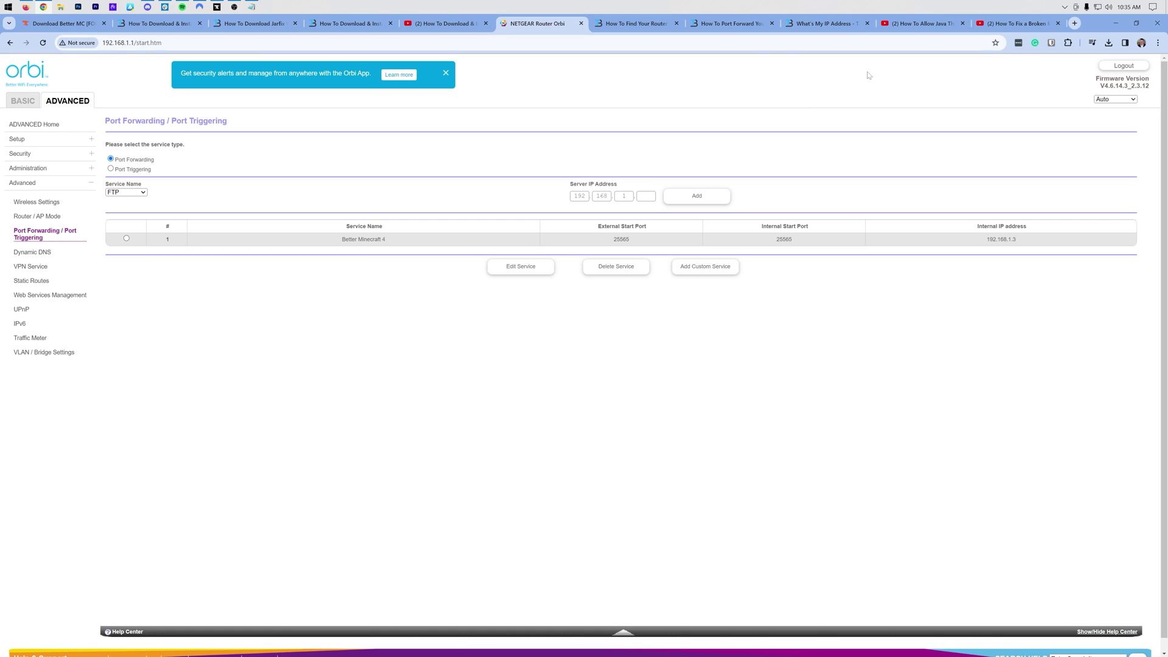
Copy the public IP address from the What's My IP Address page, and return to the router's port forwarding page
{"action": "left_click", "coordinate": [826, 23]}
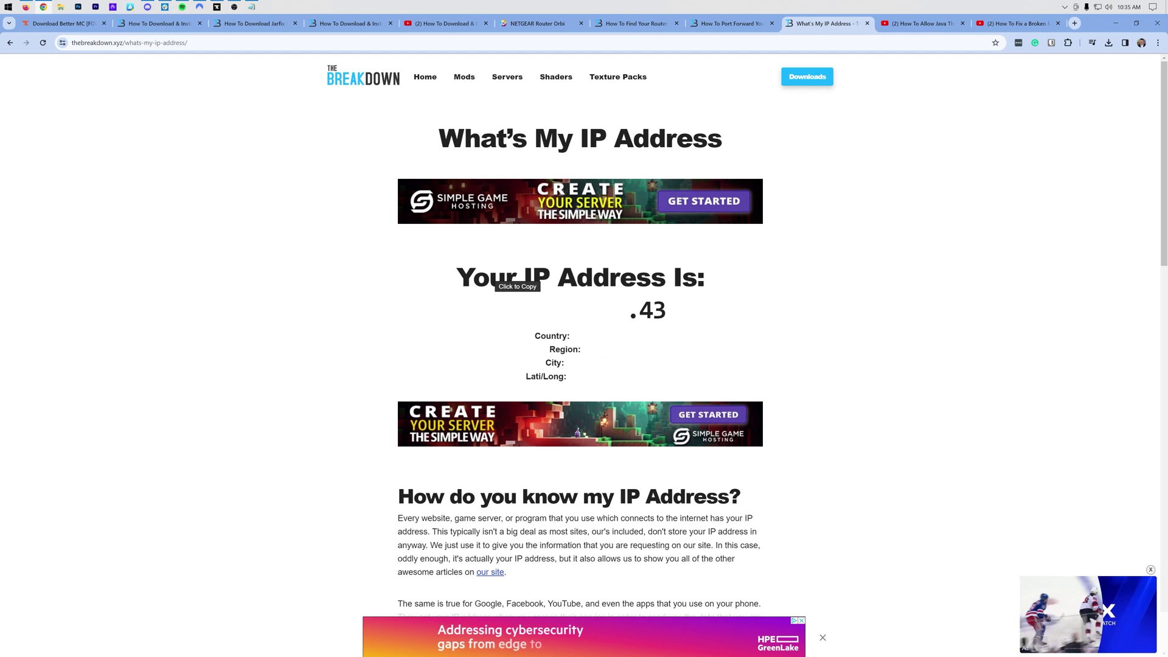
{"action": "left_click", "coordinate": [514, 277]}
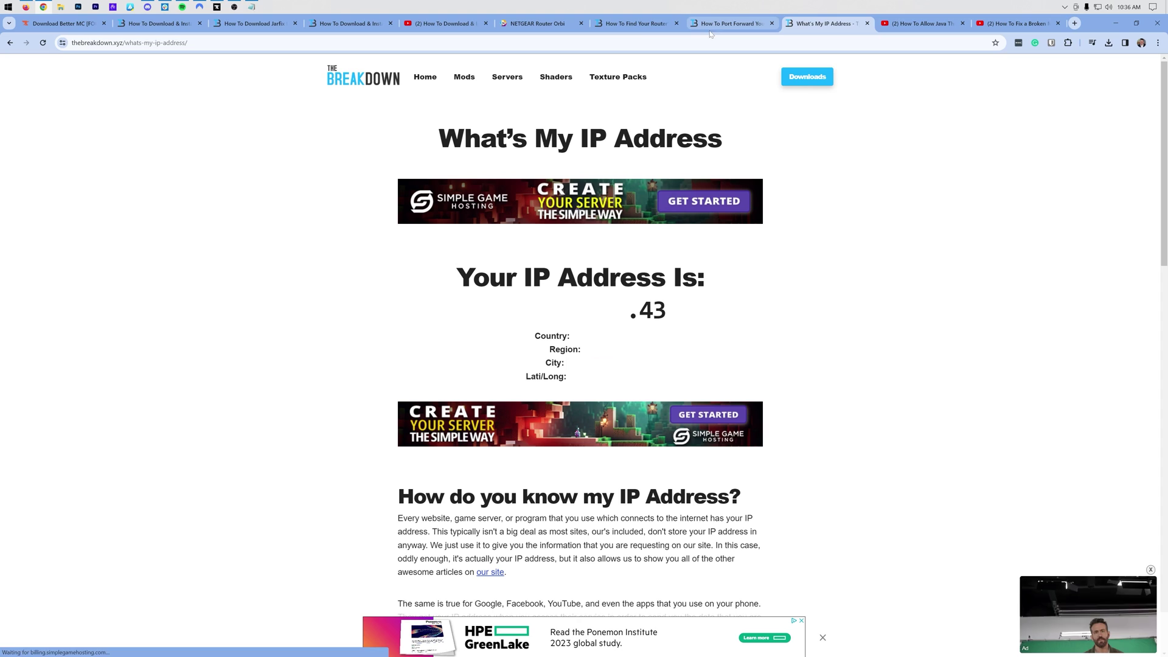
{"action": "left_click", "coordinate": [539, 24]}
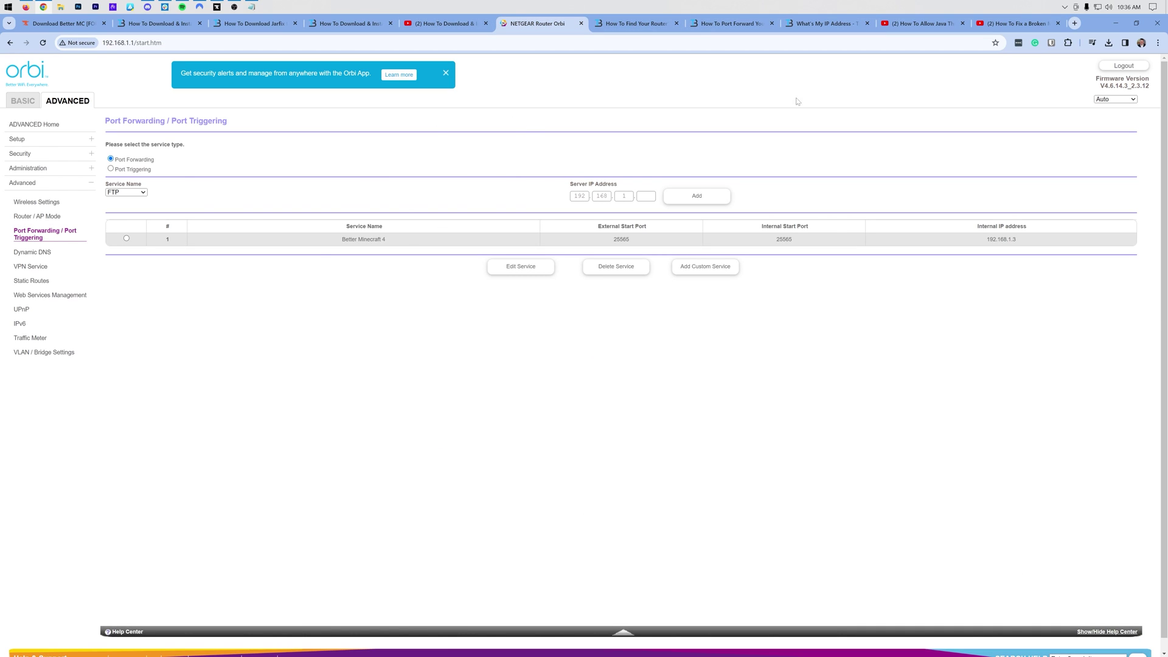
Minimize Chrome and Notepad, switch to CurseForge, and launch the Better MC [FORGE] modpack
{"action": "left_click", "coordinate": [1115, 23]}
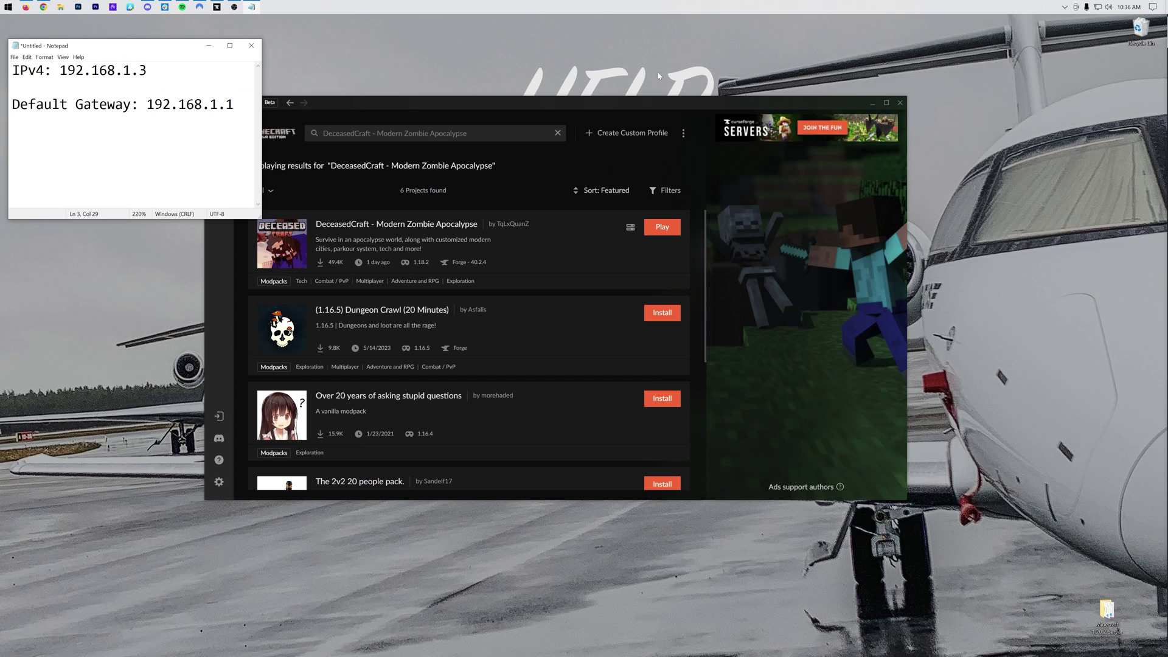
{"action": "left_click", "coordinate": [210, 47]}
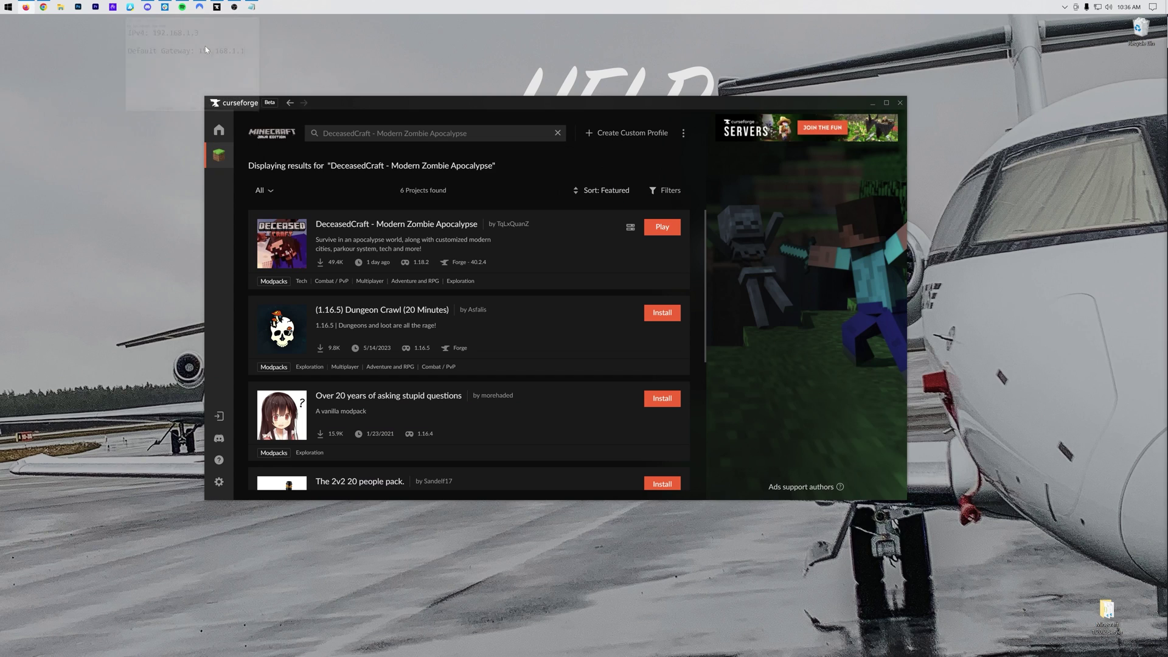
{"action": "left_click", "coordinate": [227, 160]}
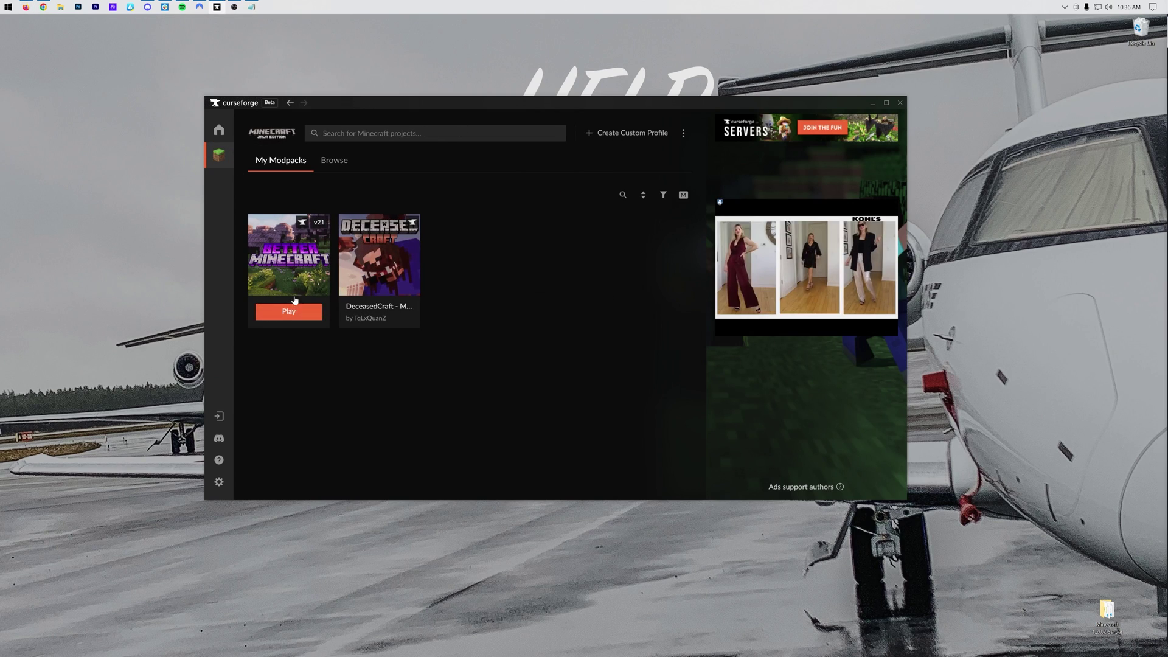
{"action": "left_click", "coordinate": [290, 308]}
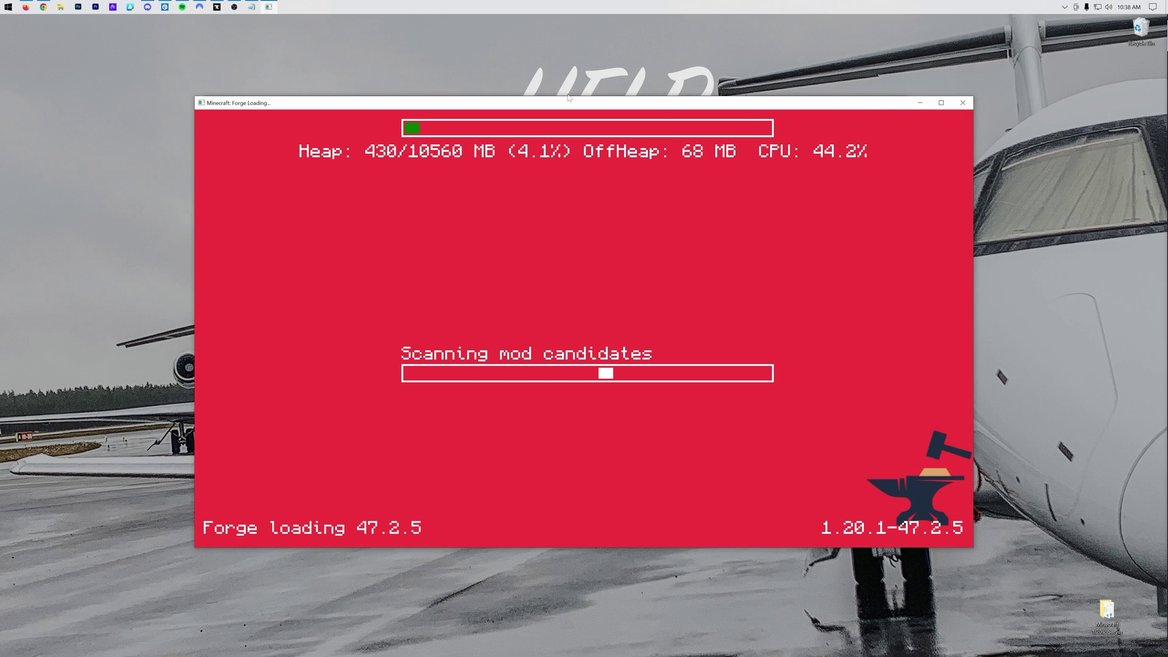
Run start.ps1 with PowerShell from the desktop folder SimpleGameHosting.com - BMC4, allowing the file to open
{"action": "left_click", "coordinate": [61, 6]}
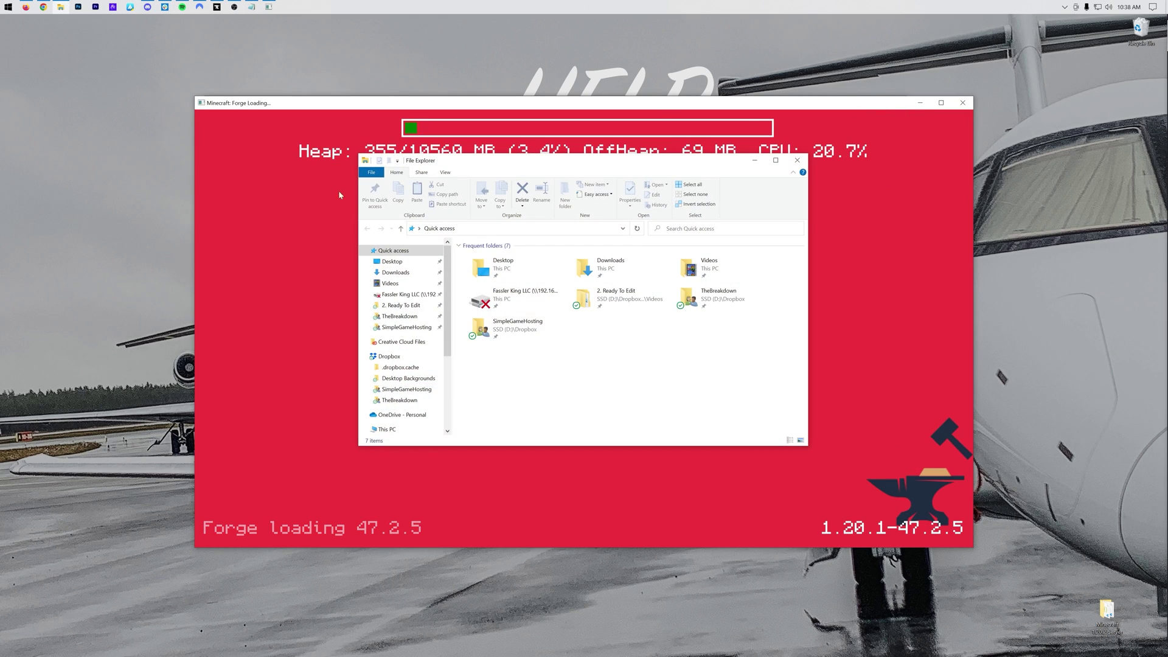
{"action": "left_click", "coordinate": [428, 266]}
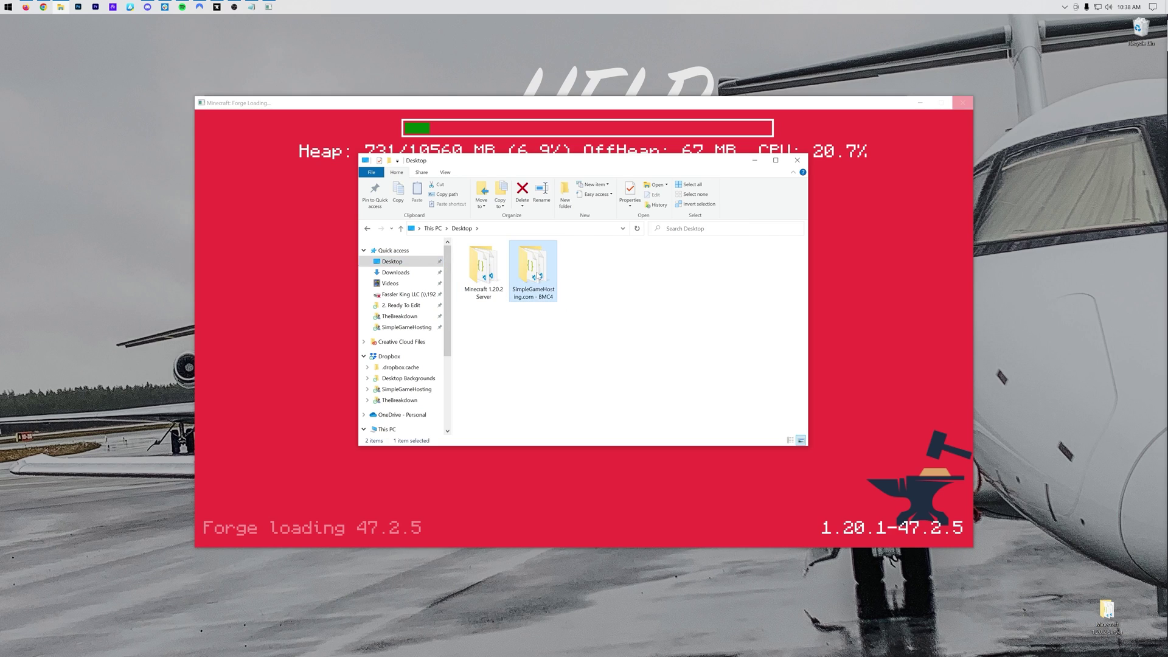
{"action": "double_click", "coordinate": [534, 268]}
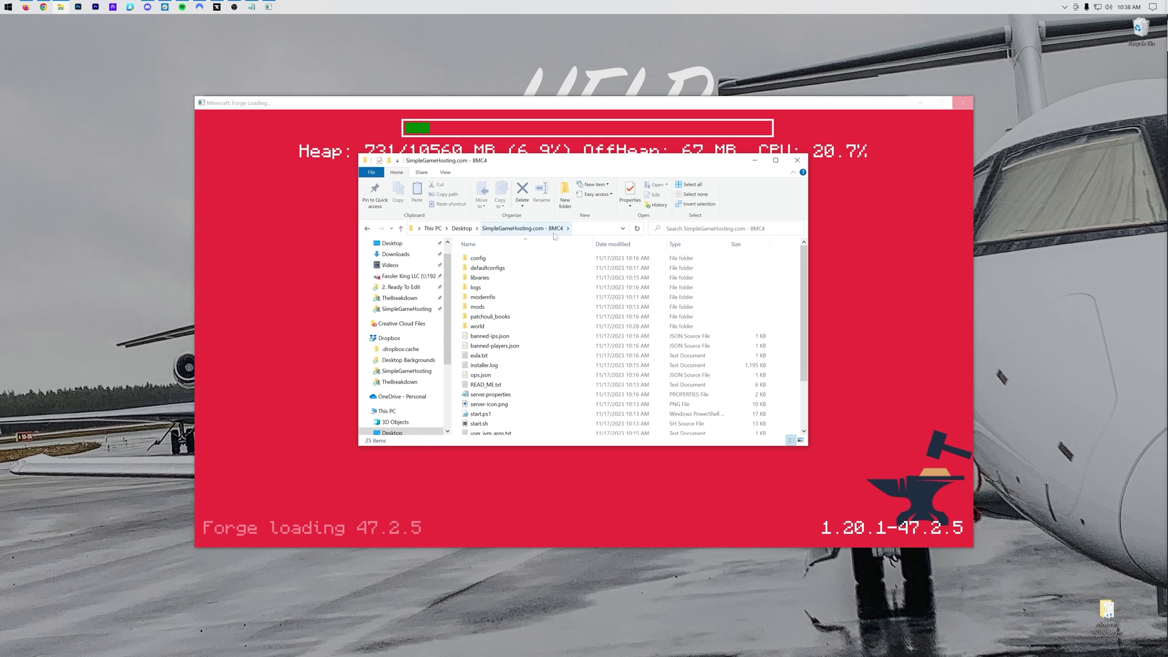
{"action": "scroll", "coordinate": [487, 383], "scroll_direction": "down", "scroll_amount": 1}
{"action": "left_click", "coordinate": [479, 392]}
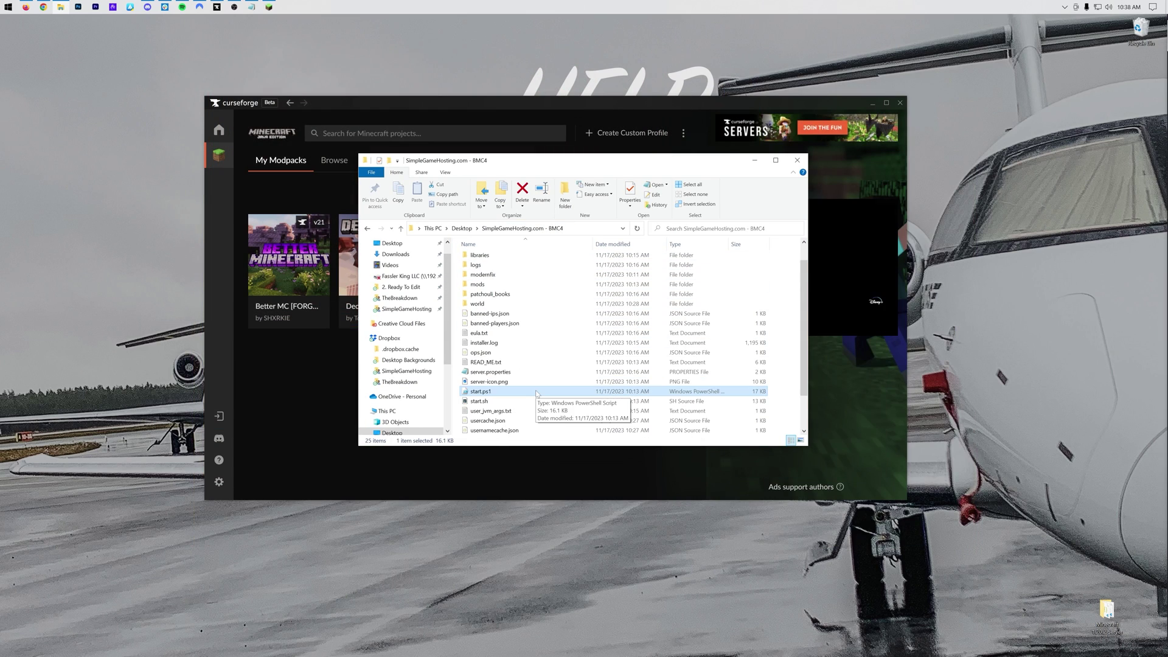
{"action": "right_click", "coordinate": [479, 393]}
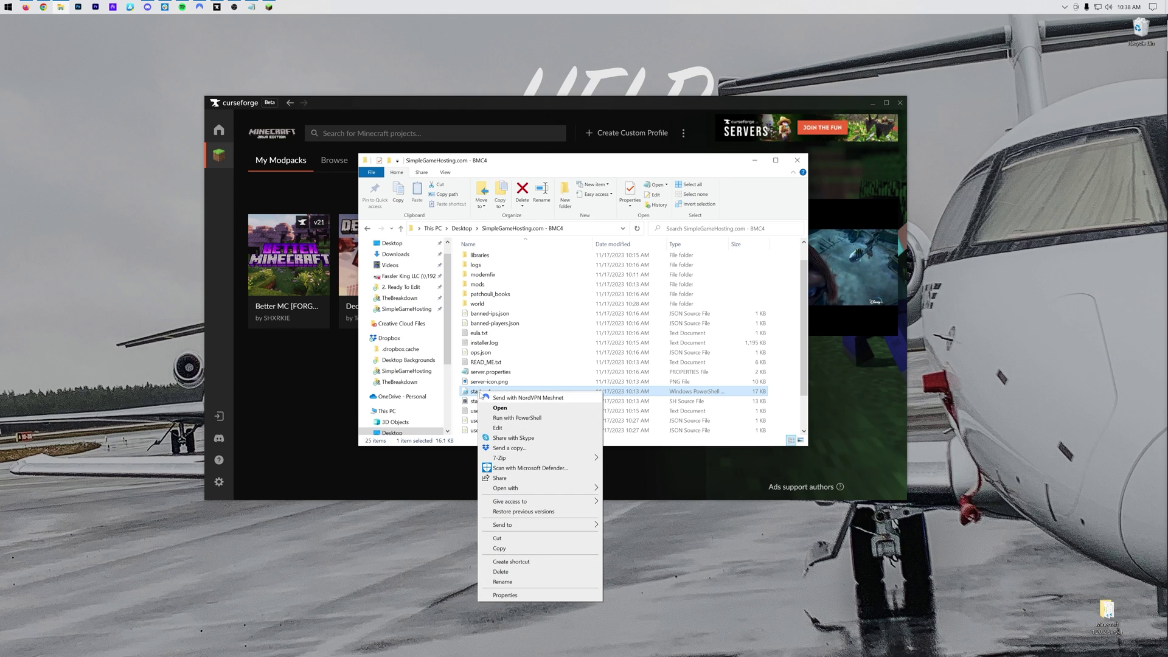
{"action": "left_click", "coordinate": [507, 419]}
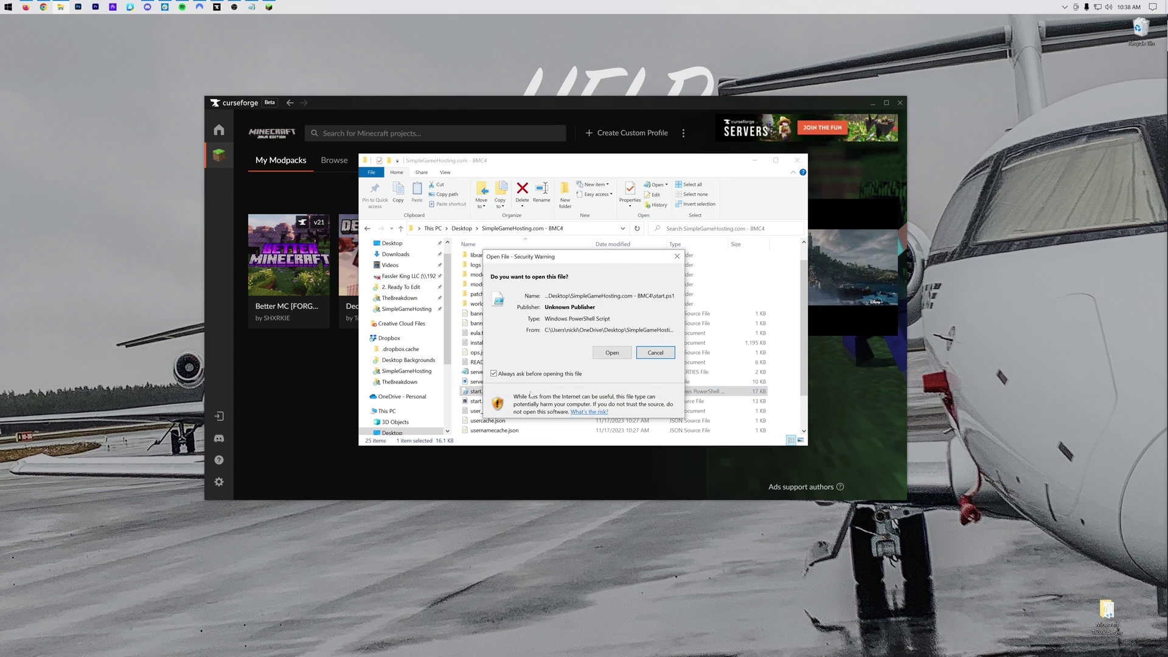
{"action": "left_click", "coordinate": [612, 353]}
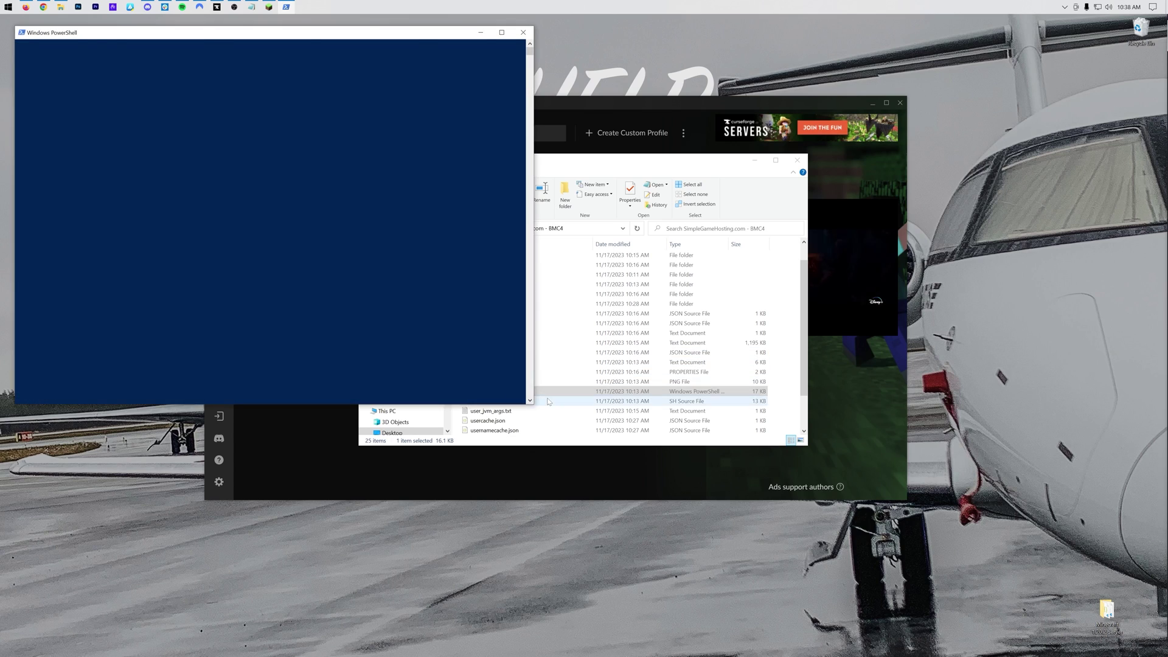
Answer Yes to the server start script's question about continuing
{"action": "right_click", "coordinate": [516, 392]}
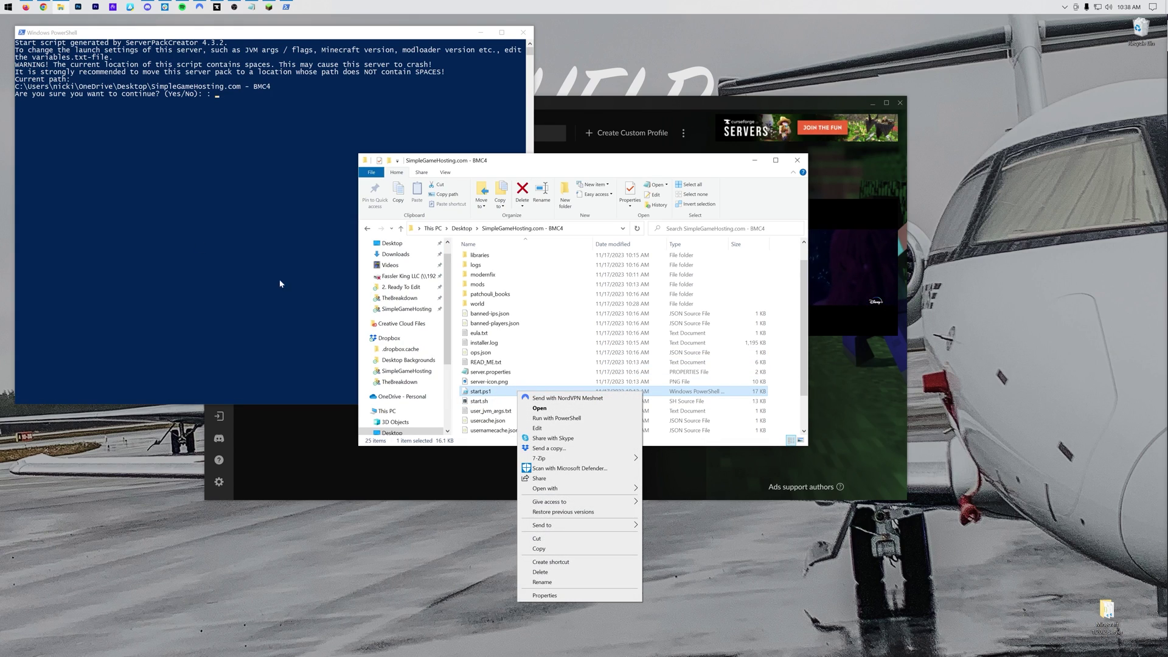
{"action": "left_click", "coordinate": [281, 170]}
{"action": "type", "text": "Yes"}
{"action": "key", "text": "Return"}
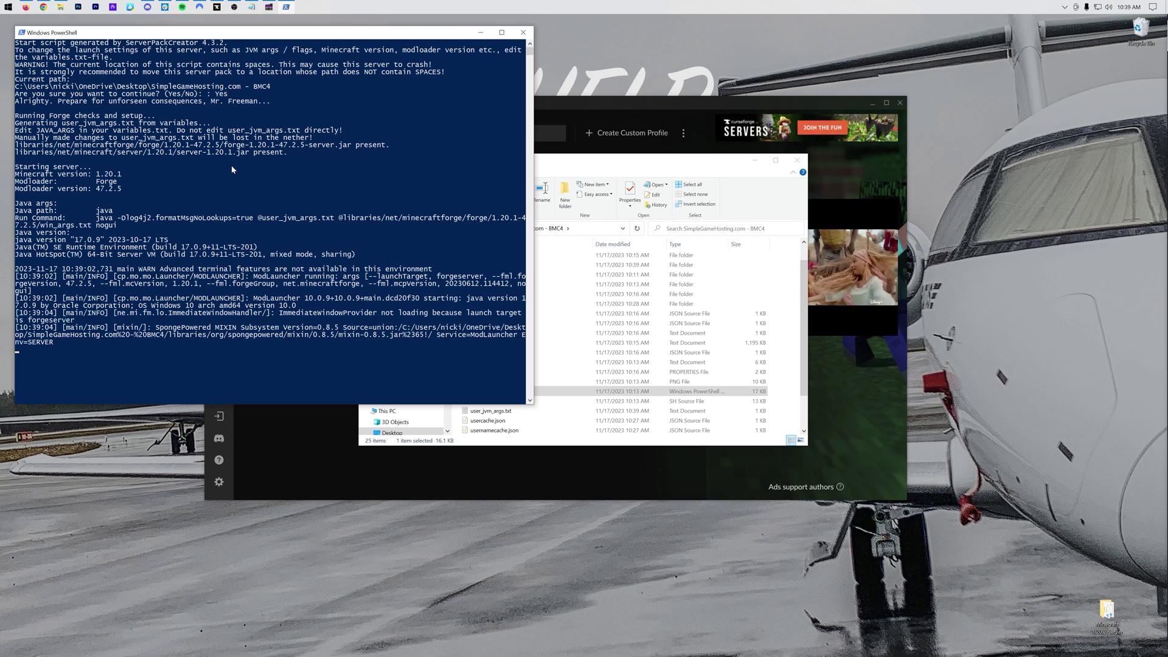
Close the server folder window and CurseForge
{"action": "left_click", "coordinate": [669, 171]}
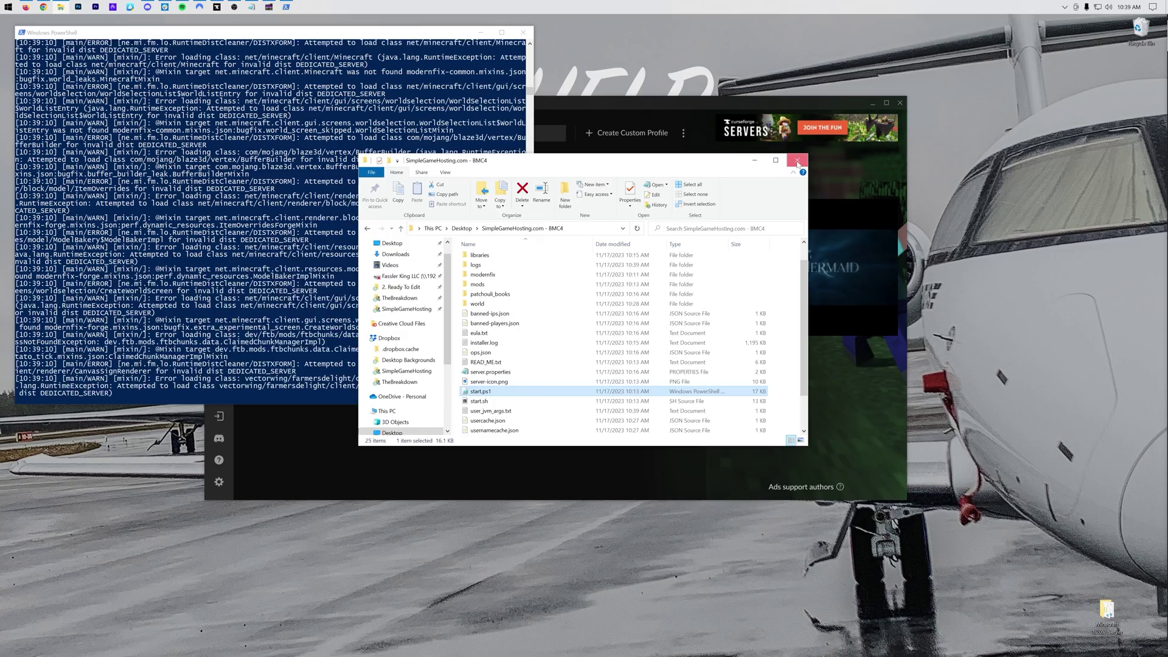
{"action": "left_click", "coordinate": [797, 162]}
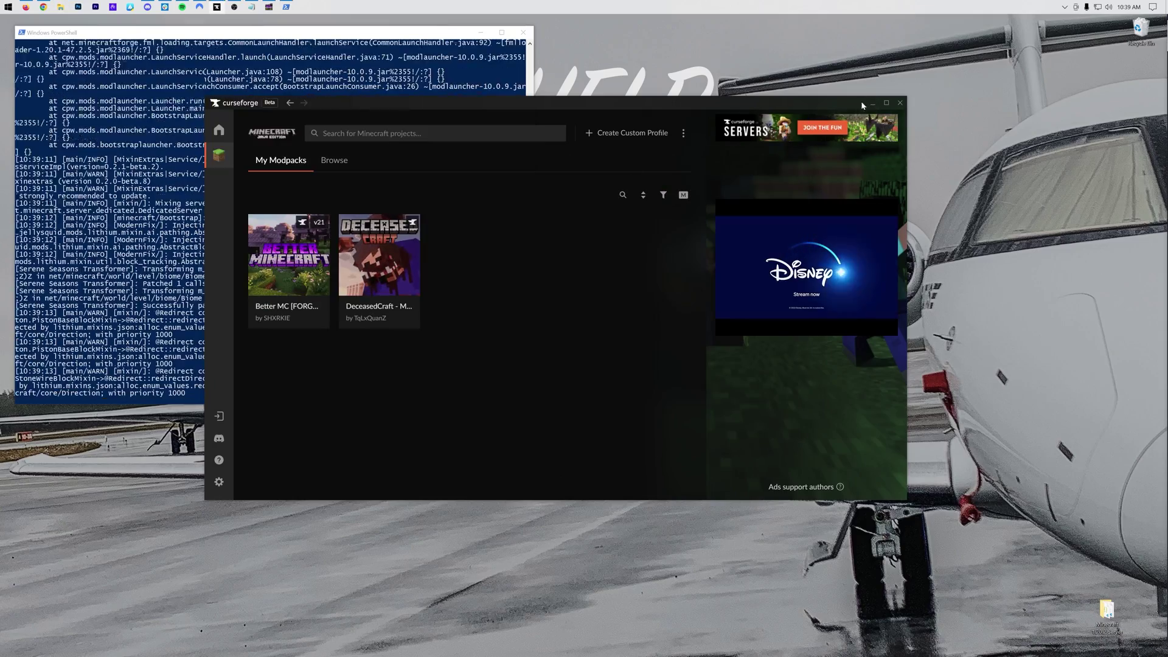
{"action": "left_click", "coordinate": [898, 105]}
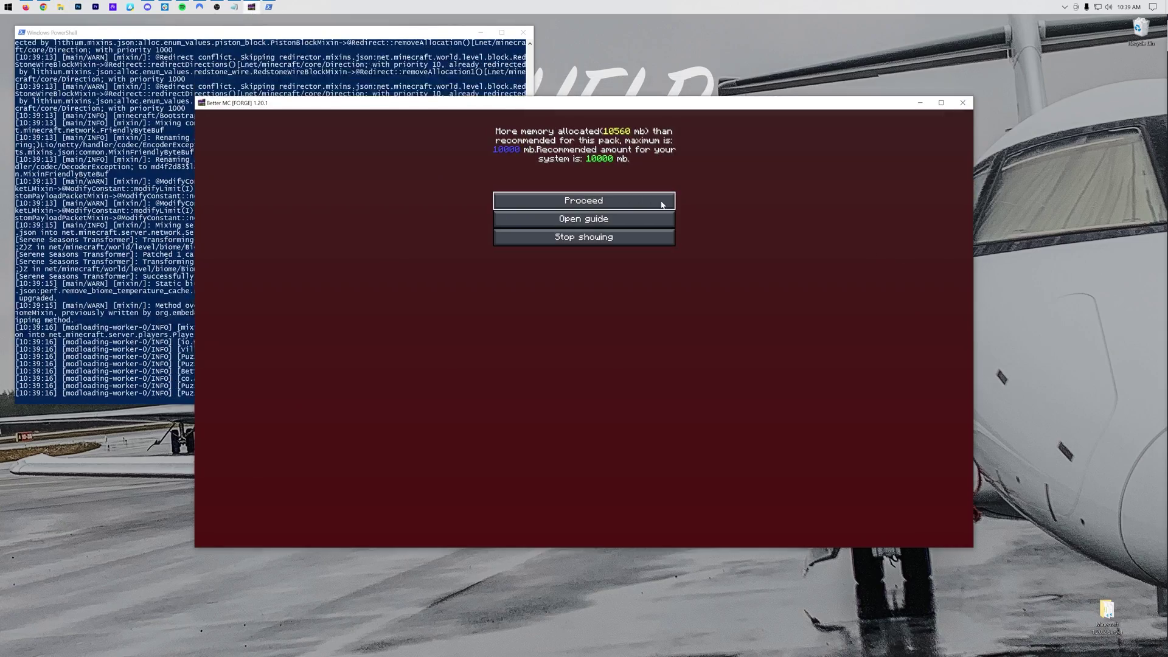
Proceed past Better MC's memory allocation notice, reposition the game window, and open the multiplayer server list
{"action": "left_click", "coordinate": [663, 205]}
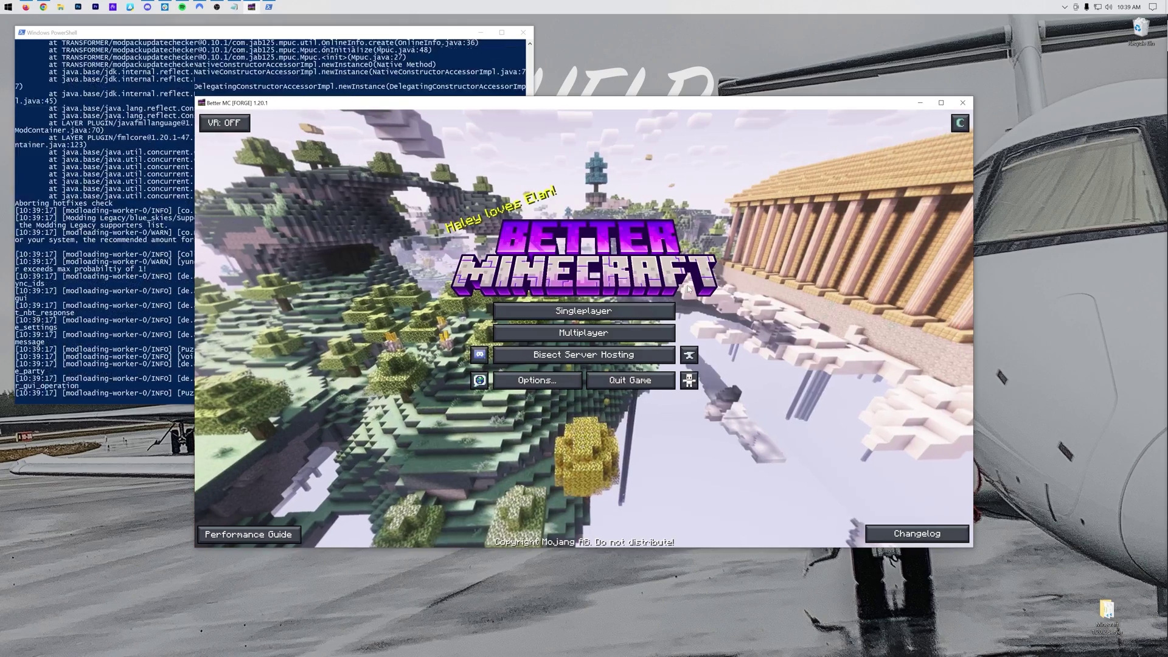
{"action": "left_click_drag", "start_coordinate": [582, 108], "coordinate": [687, 36]}
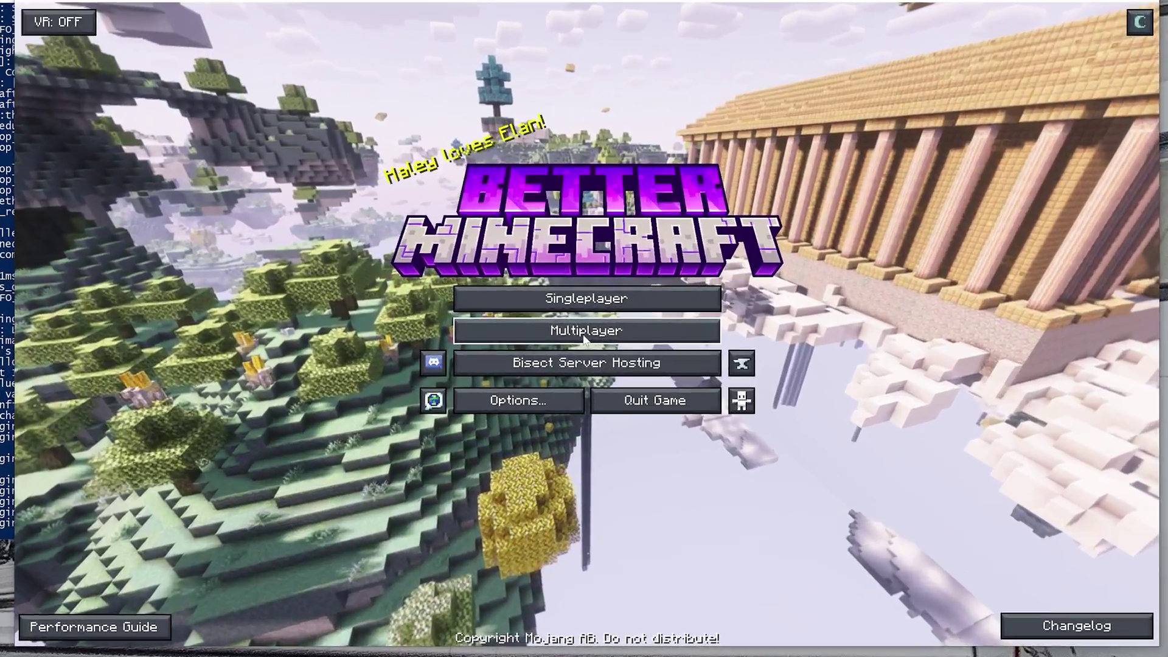
{"action": "left_click", "coordinate": [686, 268]}
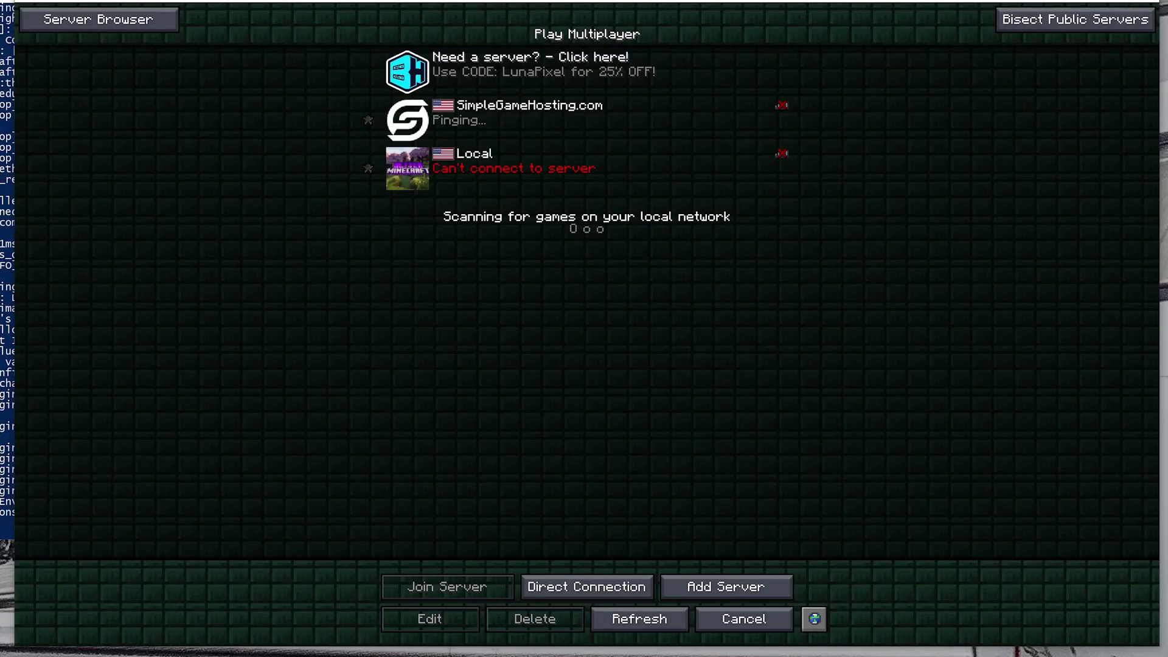
Add a server named Public to the multiplayer list, using the copied public IP address as its server address
{"action": "left_click", "coordinate": [704, 589]}
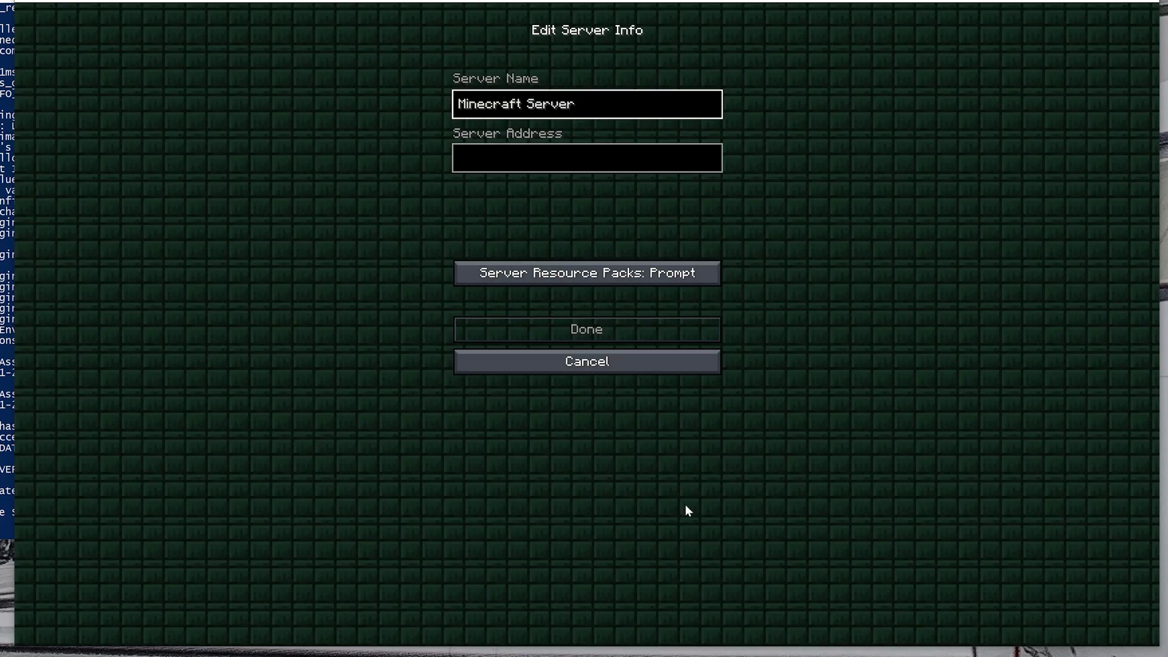
{"action": "key", "text": "ctrl+a"}
{"action": "type", "text": "Public"}
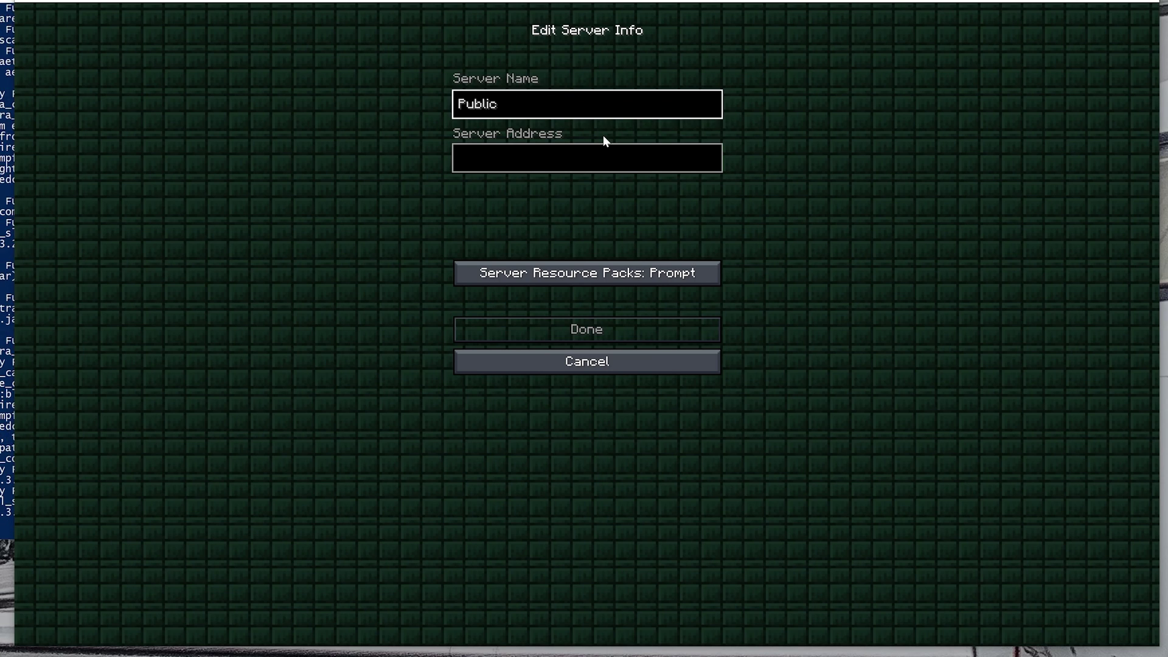
{"action": "key", "text": "Tab"}
{"action": "key", "text": "ctrl+v"}
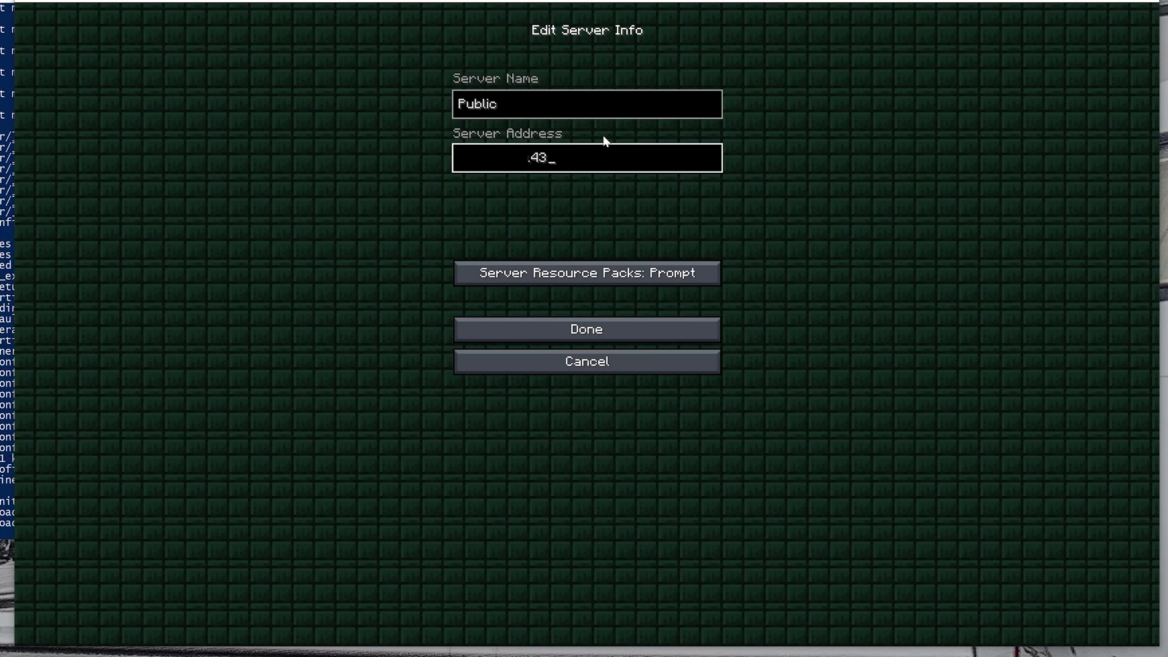
{"action": "left_click", "coordinate": [599, 326]}
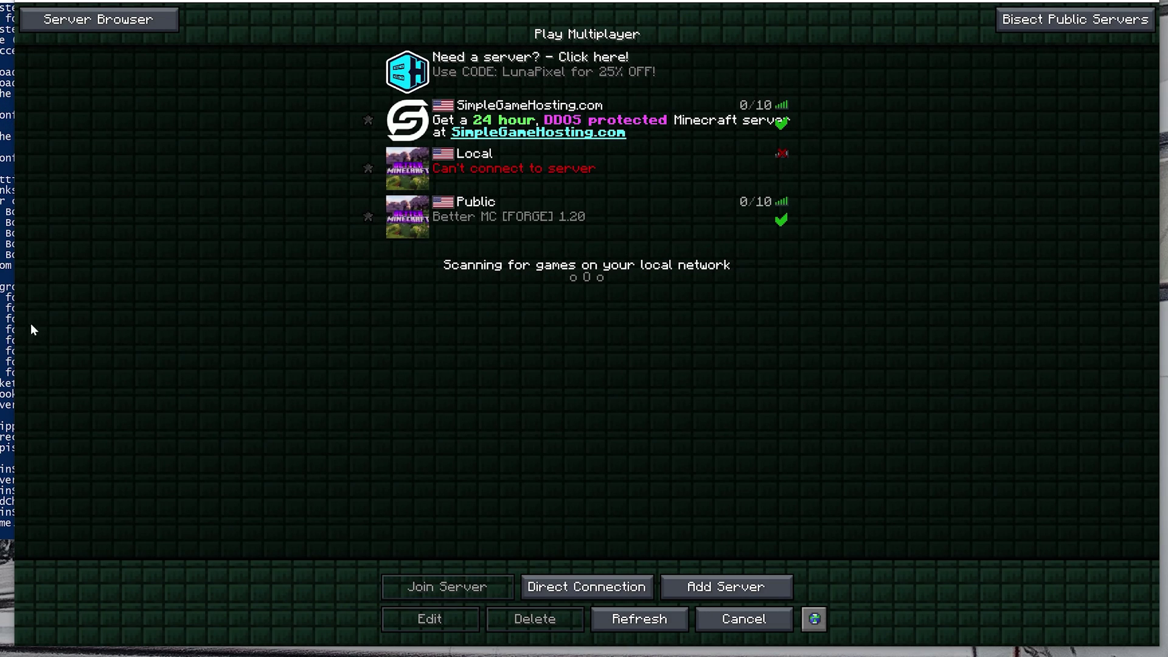
Refresh the multiplayer server list and join the Public server
{"action": "left_click", "coordinate": [5, 404]}
{"action": "left_click", "coordinate": [568, 417]}
{"action": "left_click", "coordinate": [666, 609]}
{"action": "left_click", "coordinate": [461, 217]}
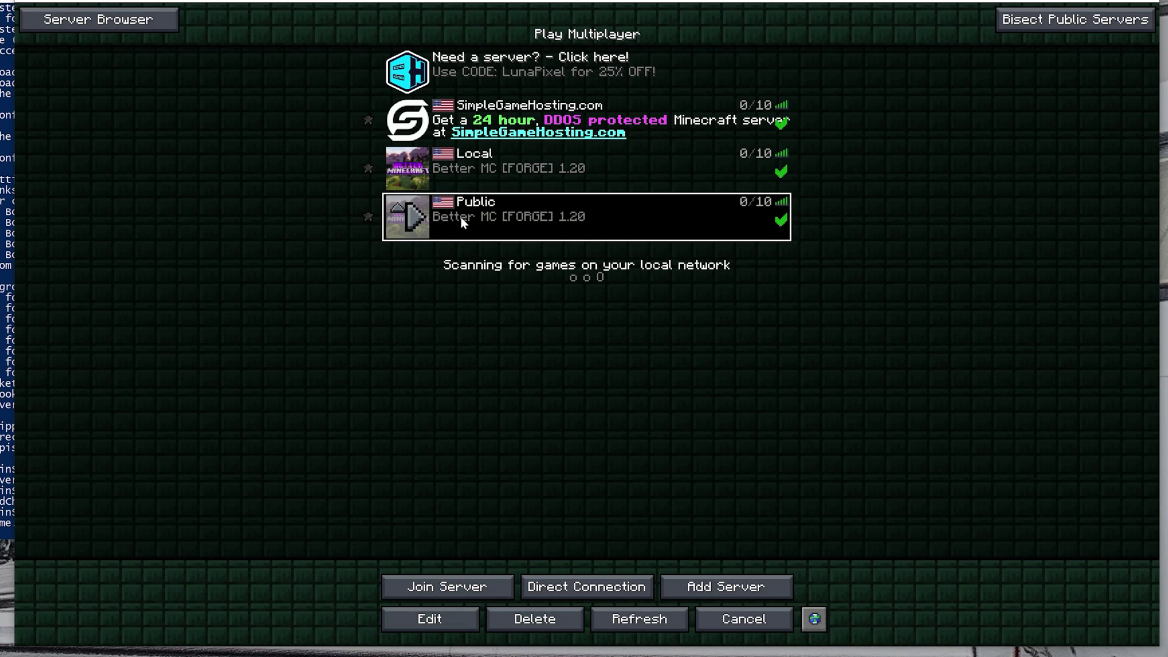
{"action": "double_click", "coordinate": [524, 212]}
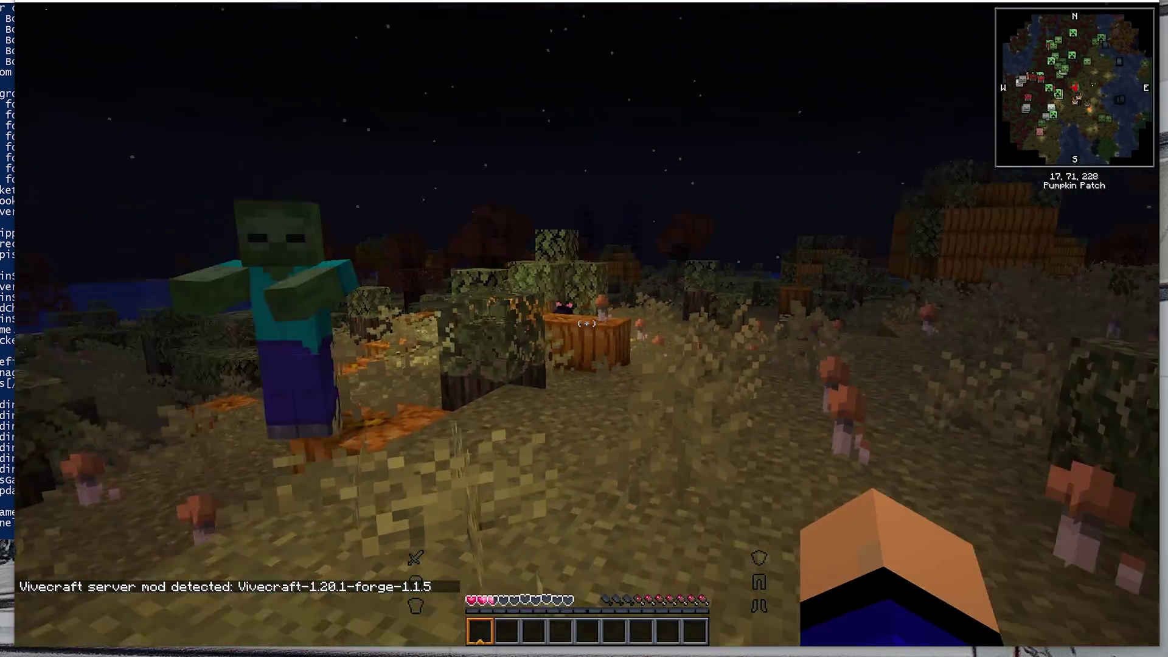
Walk the character forward through the Pumpkin Patch toward the water to try out the joined server
{"action": "key", "text": "w"}
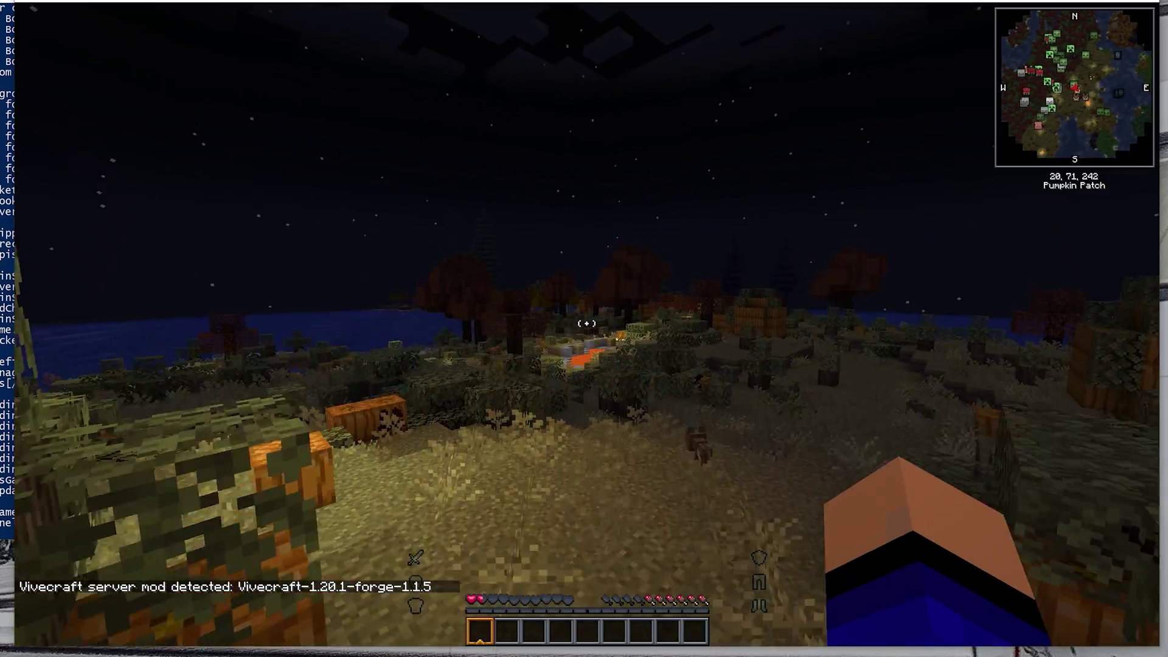
{"action": "key", "text": "w"}
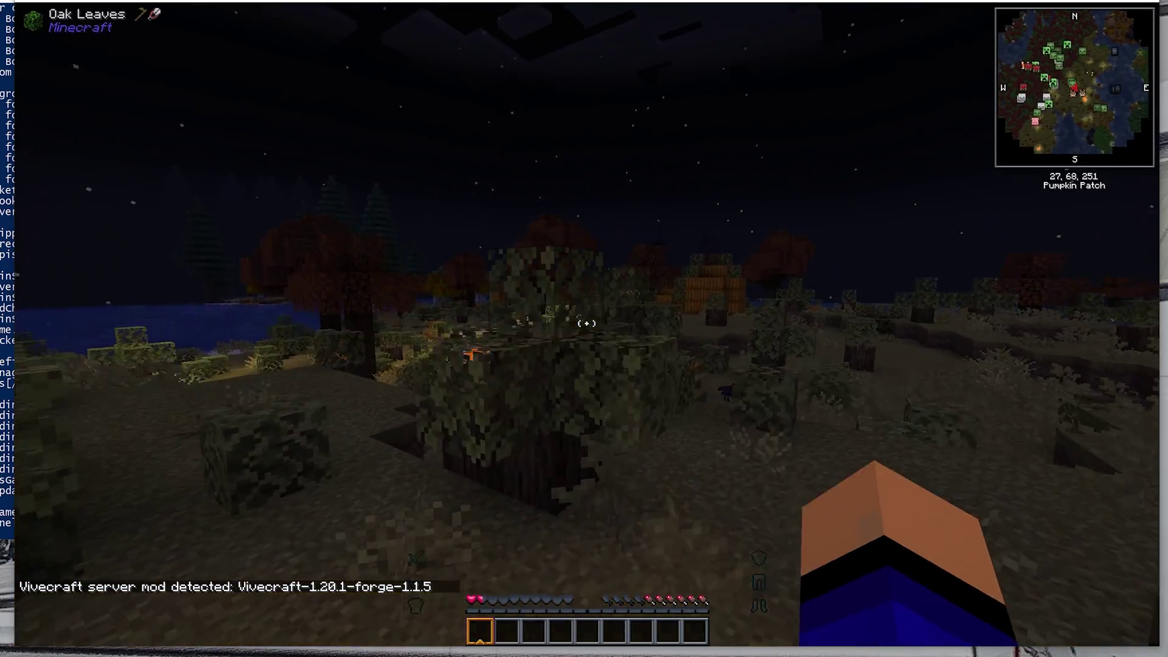
{"action": "key", "text": "w"}
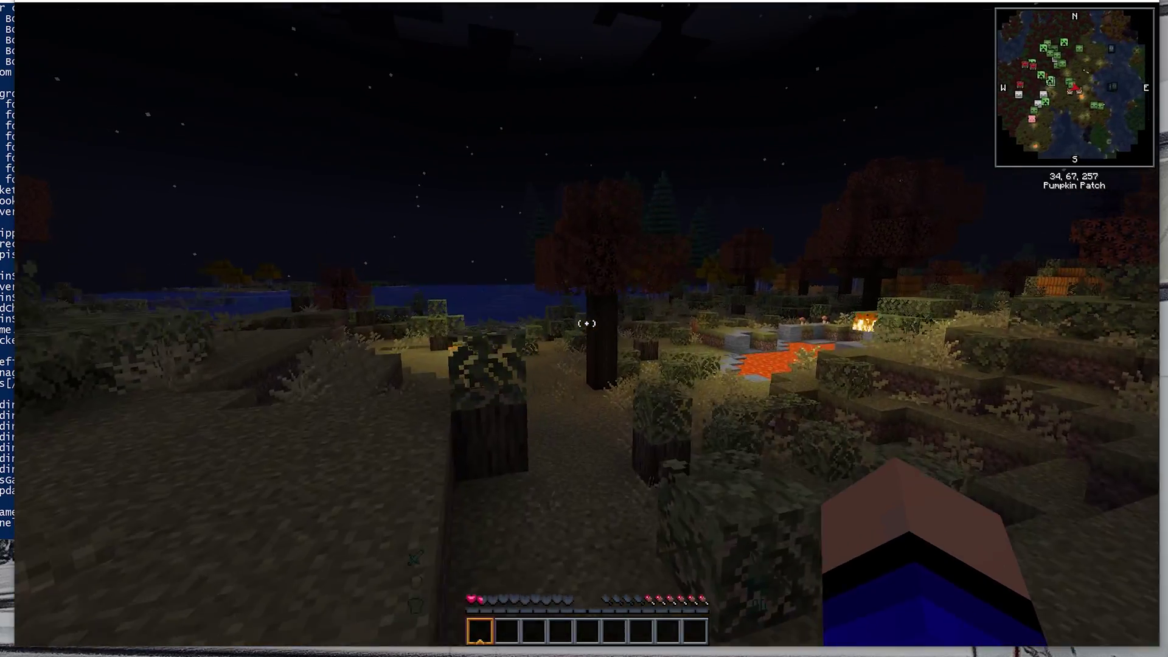
{"action": "key", "text": "w"}
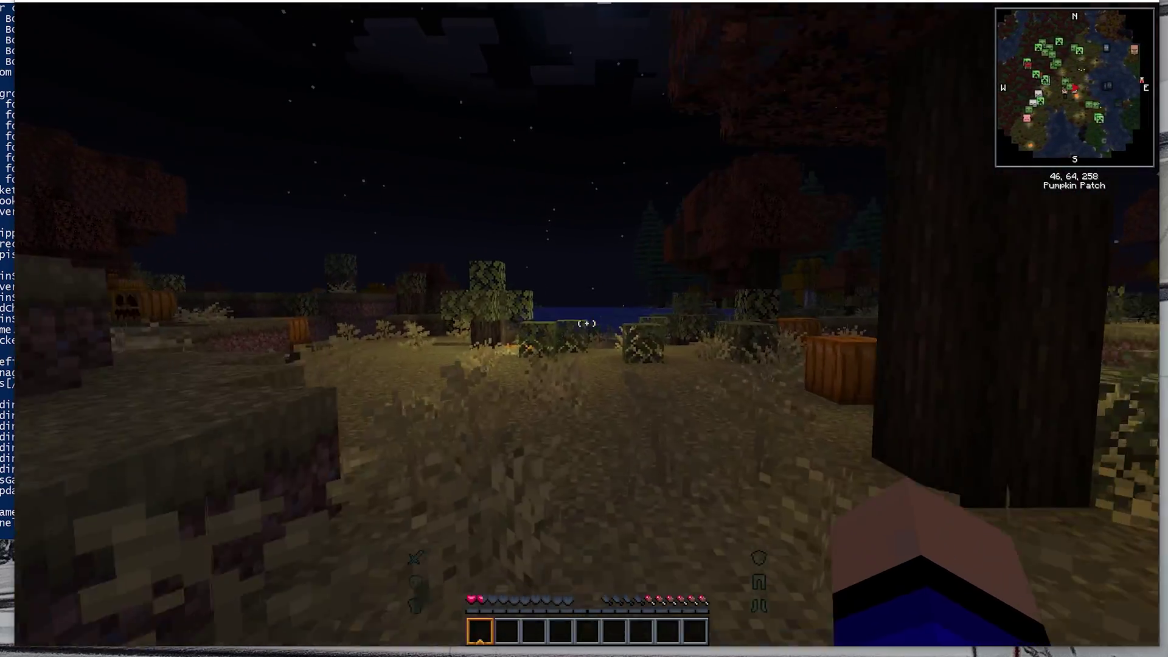
{"action": "key", "text": "w"}
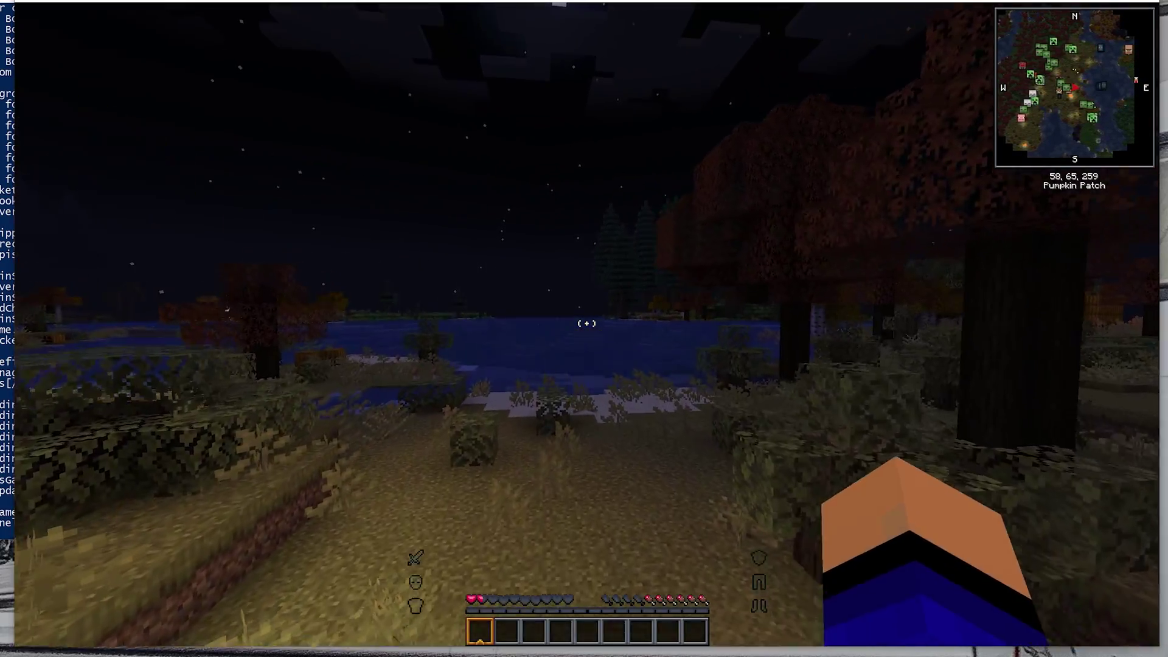